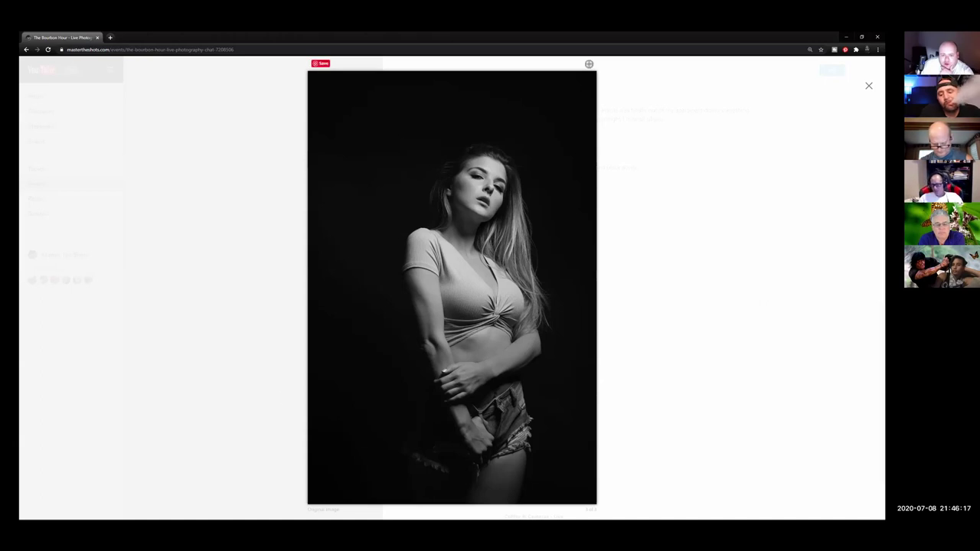
- Save the black-and-white portrait shown enlarged on the web page as an image file on the computer
right_click(328, 419)
left_click(368, 433)
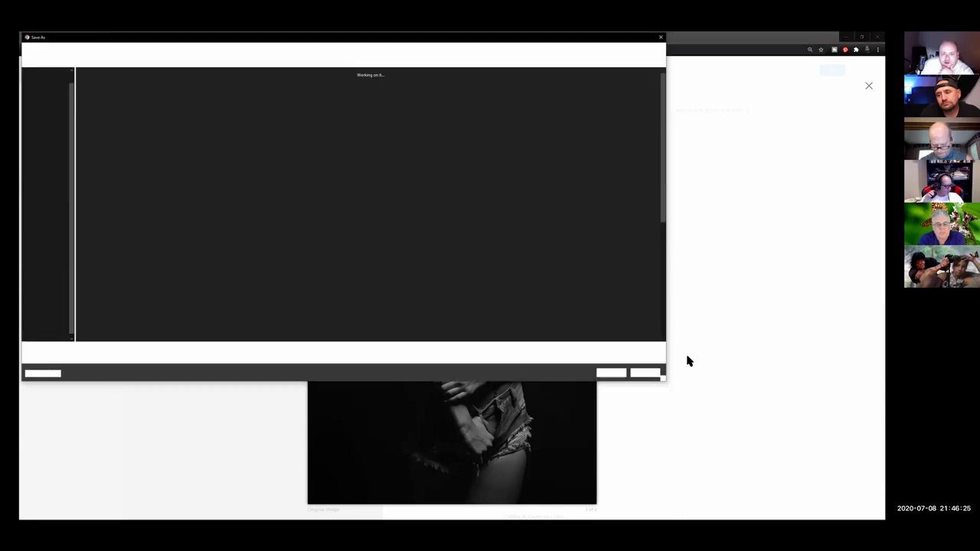
left_click(615, 374)
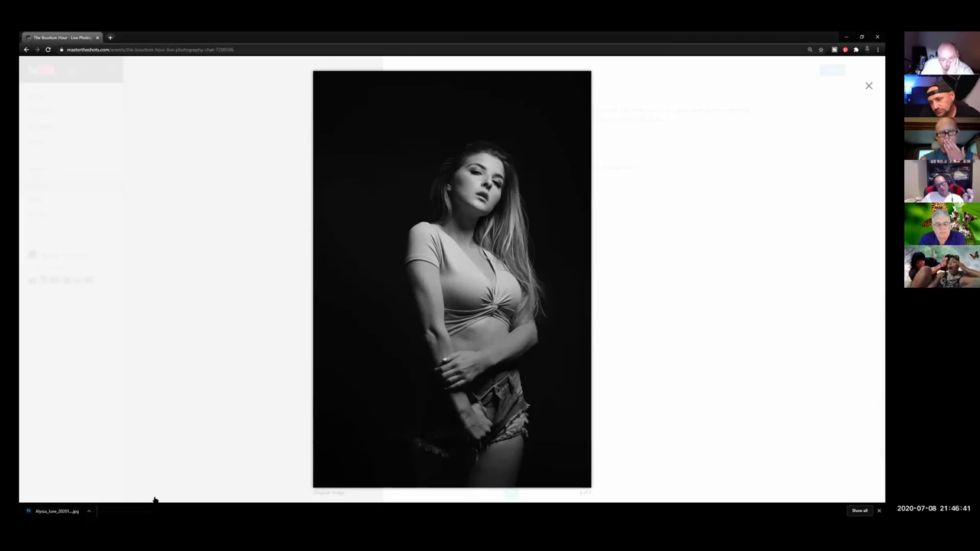
- Open the downloaded portrait in Photoshop through Camera Raw without adjustments, and maximize the Photoshop window
left_click(89, 510)
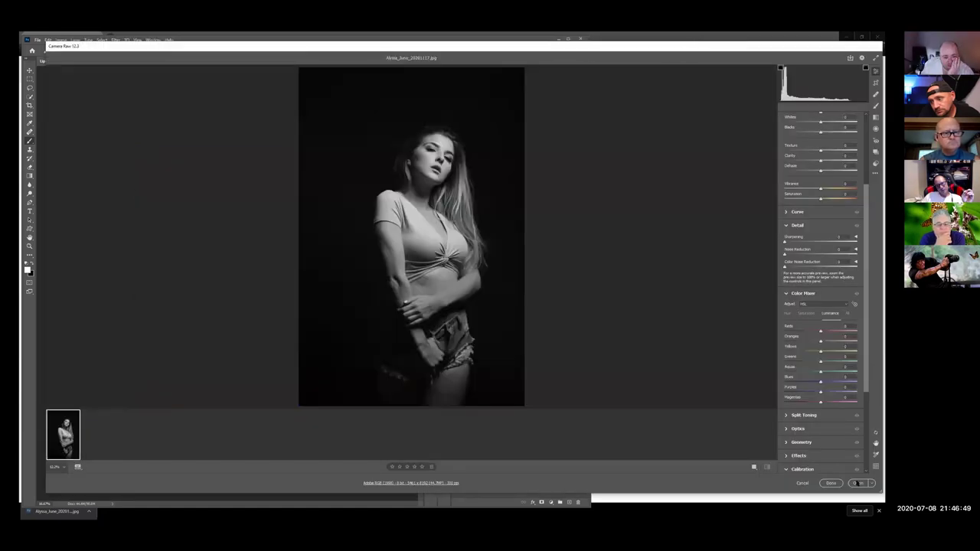
left_click(858, 483)
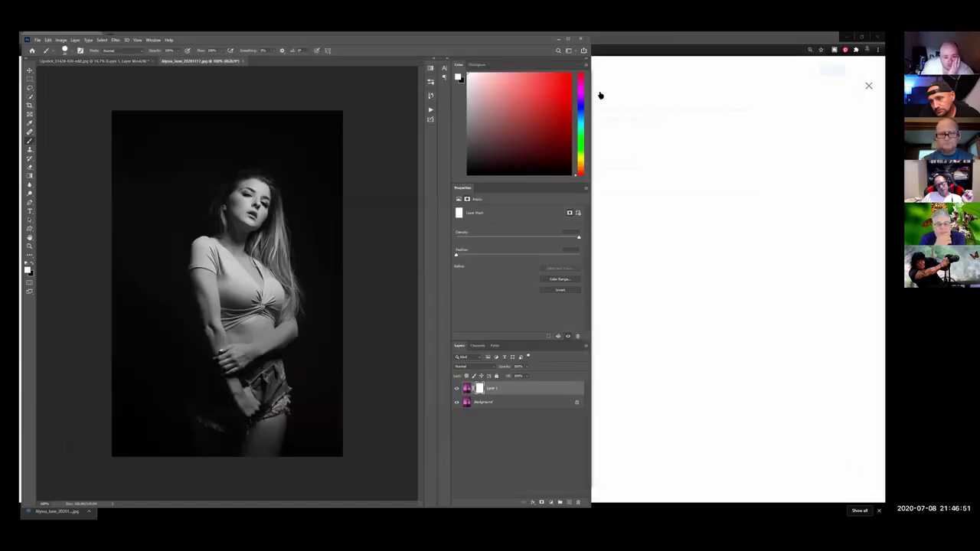
left_click(566, 40)
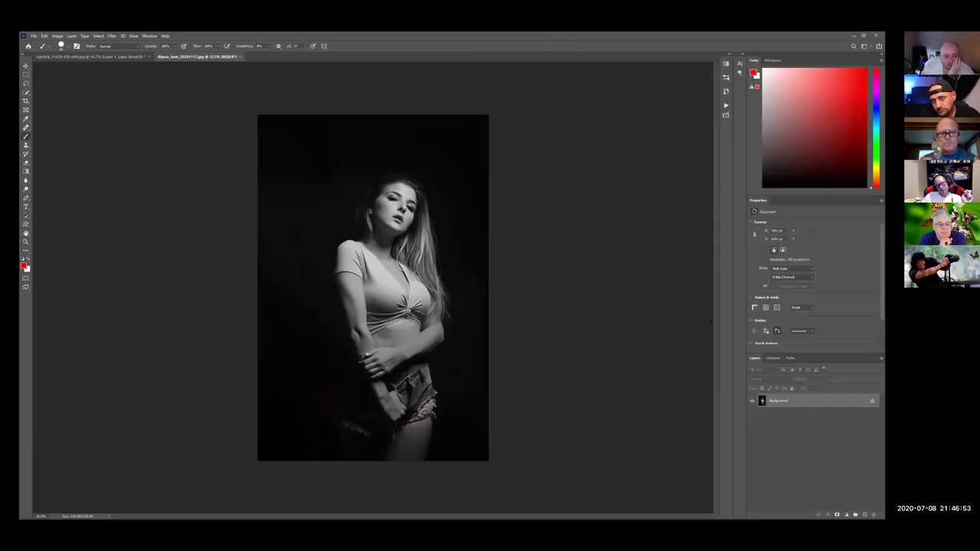
key("ctrl+0")
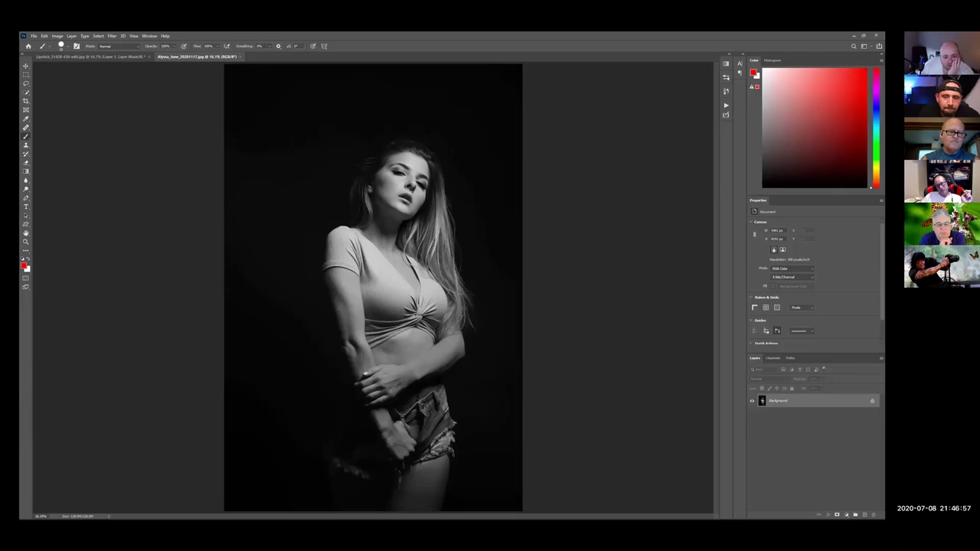
- Crop the portrait at its original ratio, trimming the empty dark space above and beside the woman for a tighter composition
left_click(26, 101)
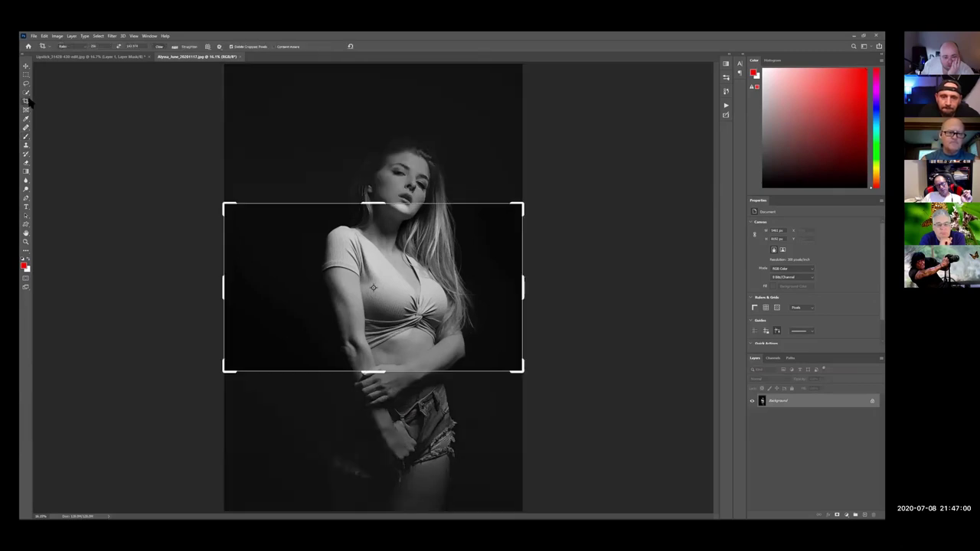
left_click(86, 46)
left_click(74, 68)
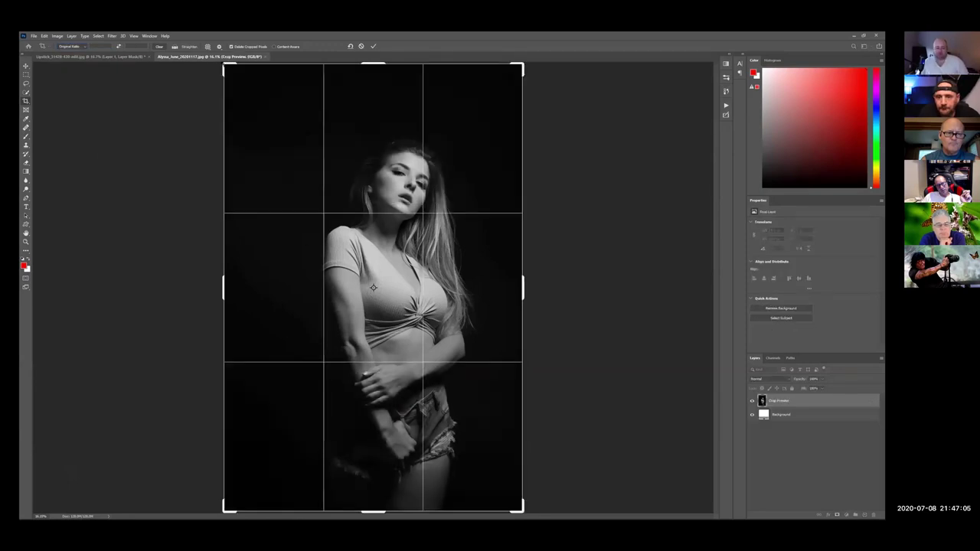
left_click_drag(230, 50, 266, 68)
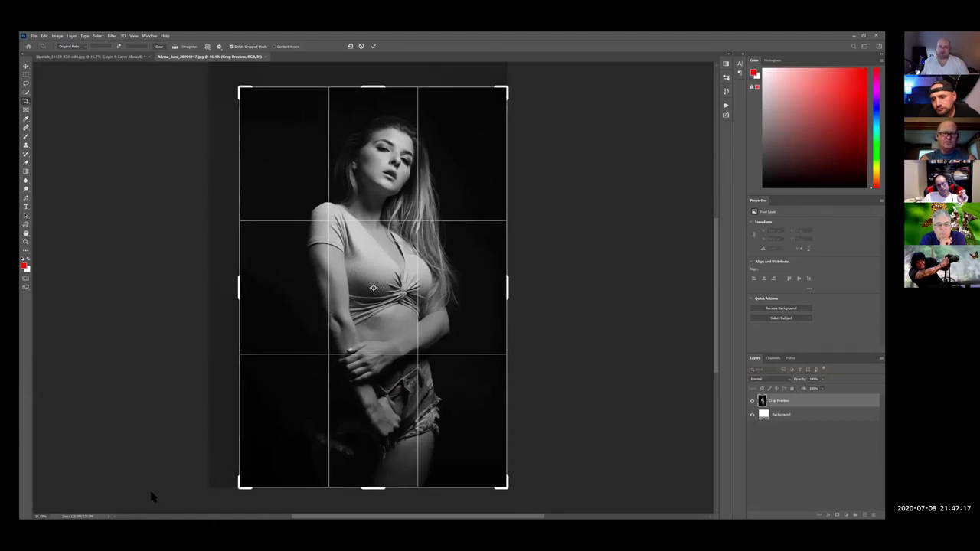
left_click_drag(239, 86, 235, 82)
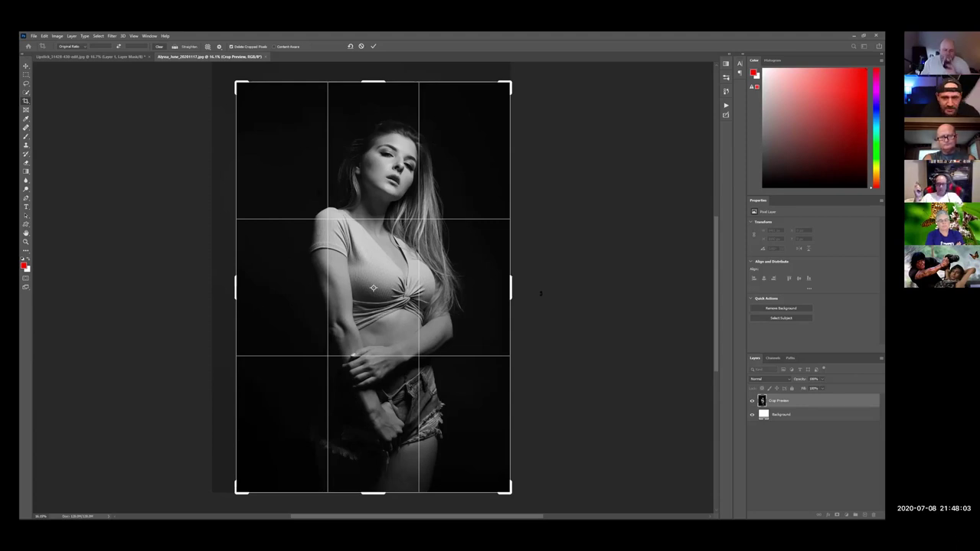
key("Return")
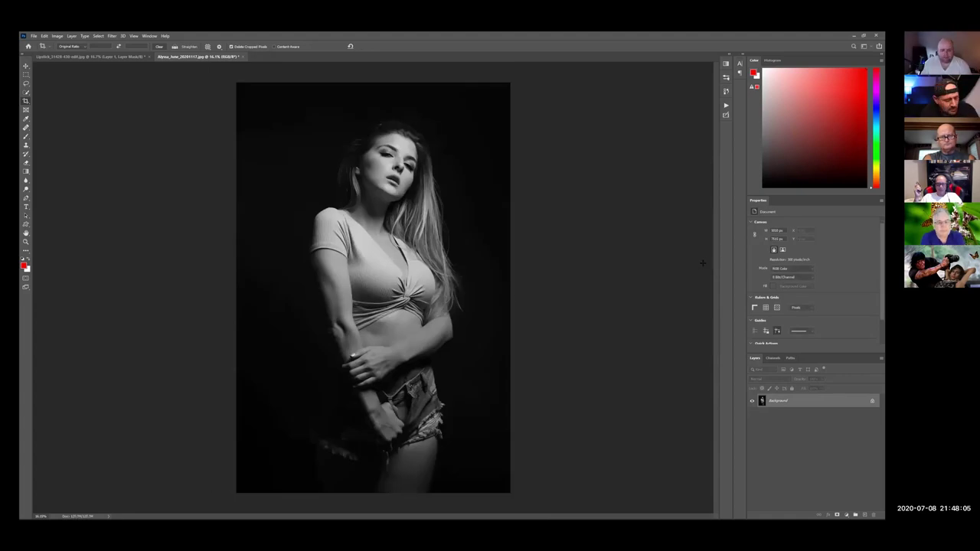
- Examine the woman's face, skin and hair closely at 50%, 66.7% and 100% magnification
key("ctrl+0")
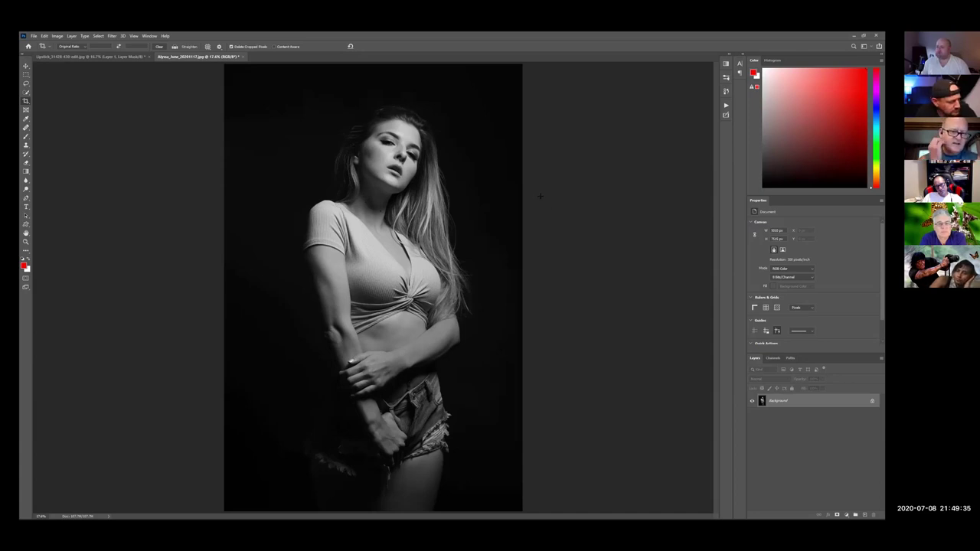
key("ctrl+1")
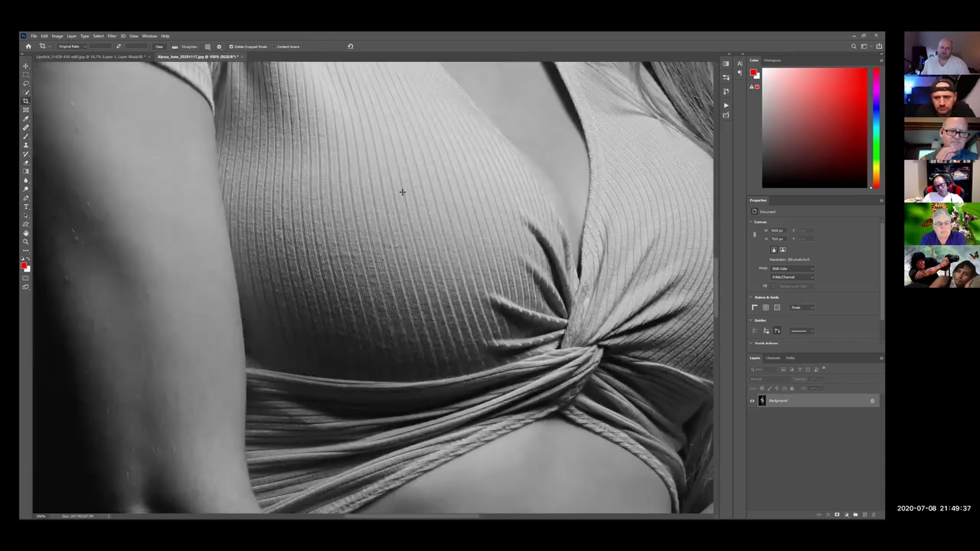
scroll(389, 284, "up", 10)
scroll(449, 379, "down", 3)
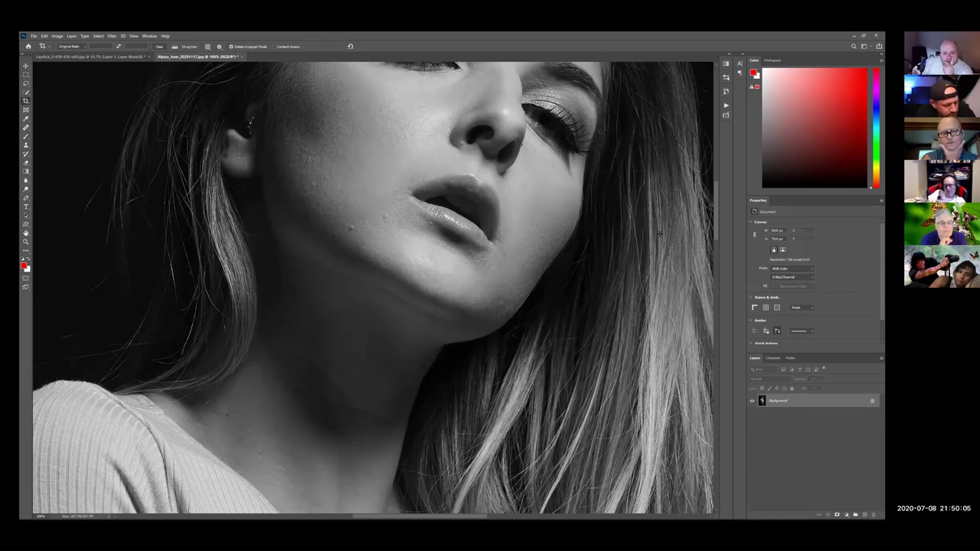
key("ctrl+minus")
left_click_drag(358, 166, 370, 240)
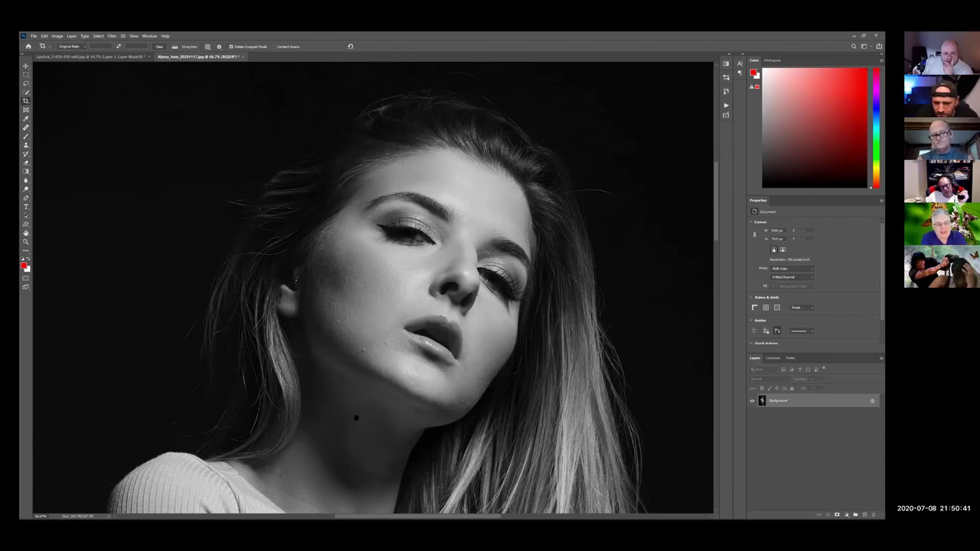
mouse_move(361, 416)
left_mouse_down()
mouse_move(347, 341)
mouse_move(357, 426)
mouse_move(365, 404)
left_mouse_up()
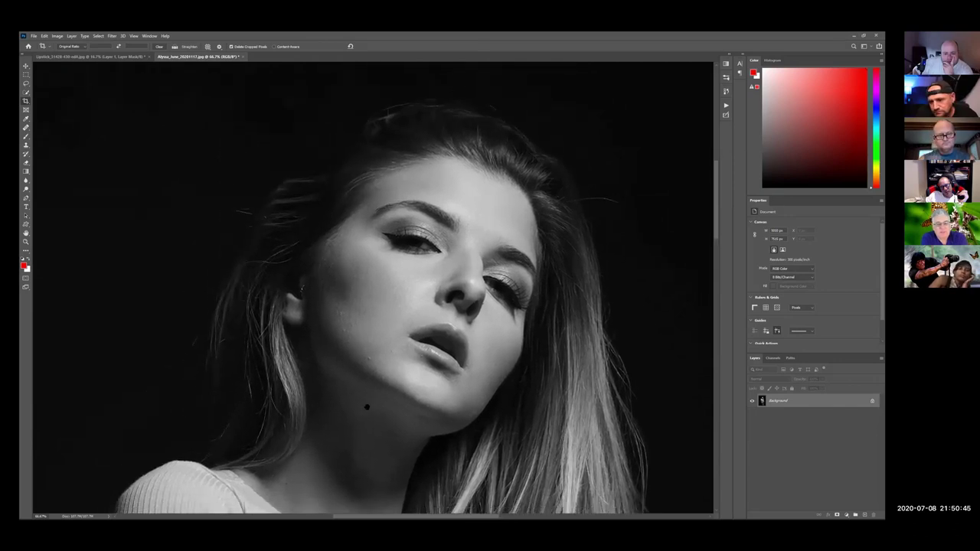
key("ctrl+minus")
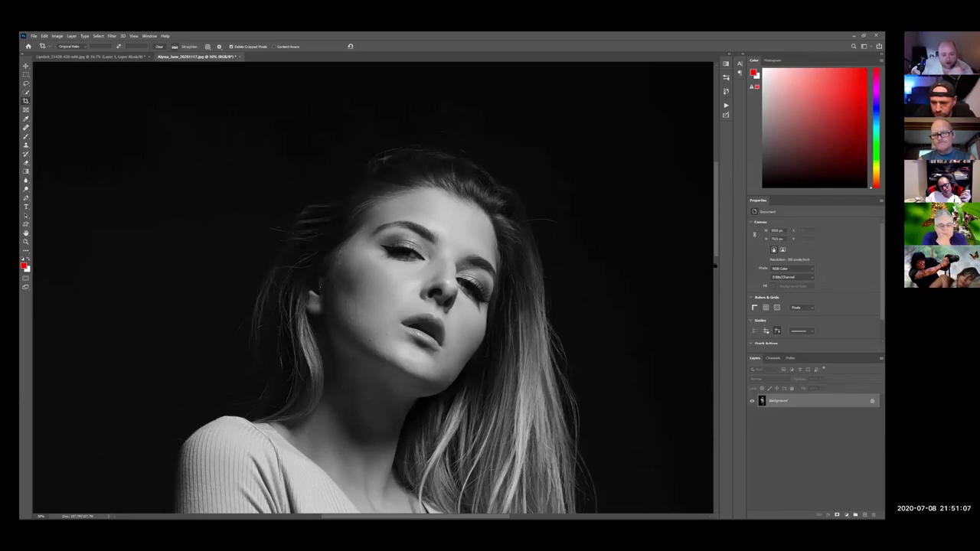
key("ctrl+plus")
key("ctrl+plus")
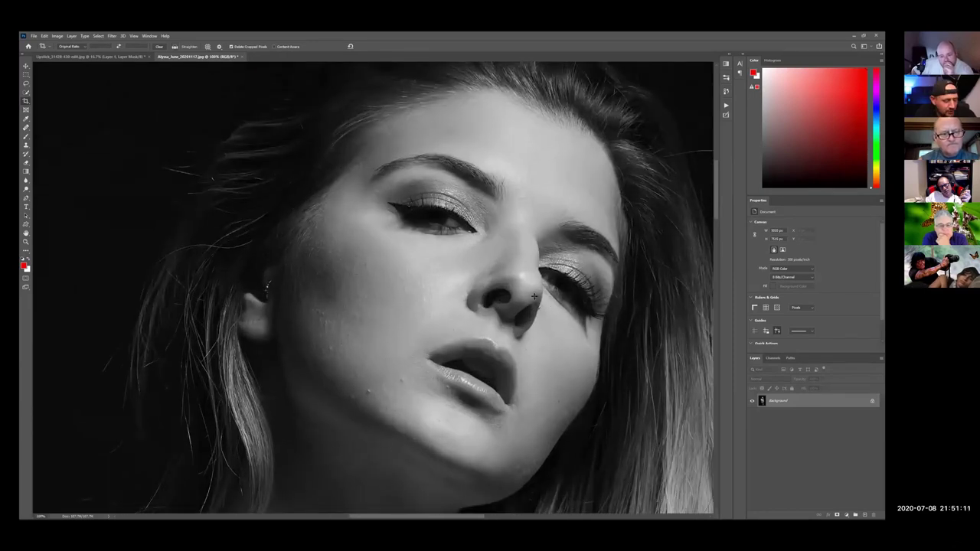
- Inspect the top, the hair and the dark background from the head down past the shoulder and elbow to the frayed shorts at 66.7%
key("ctrl+0")
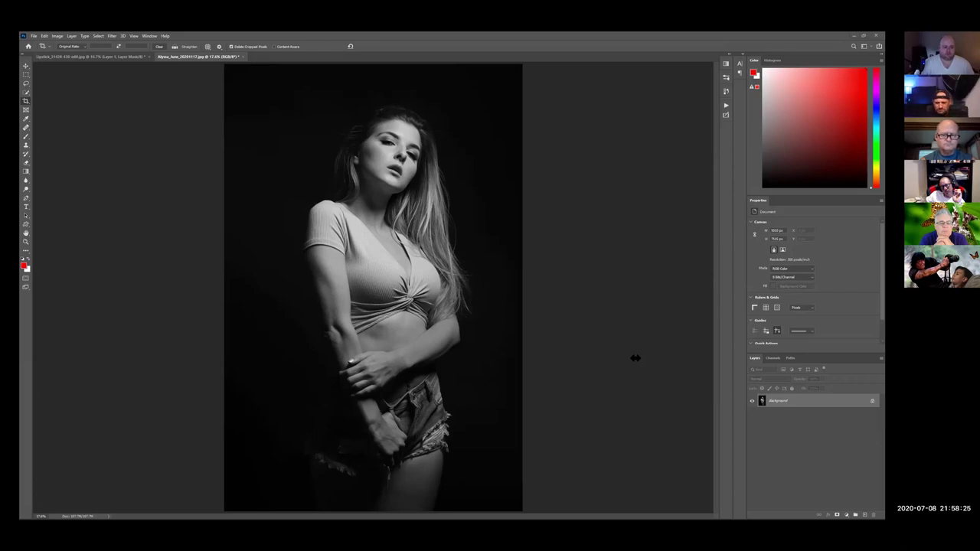
key("ctrl+plus")
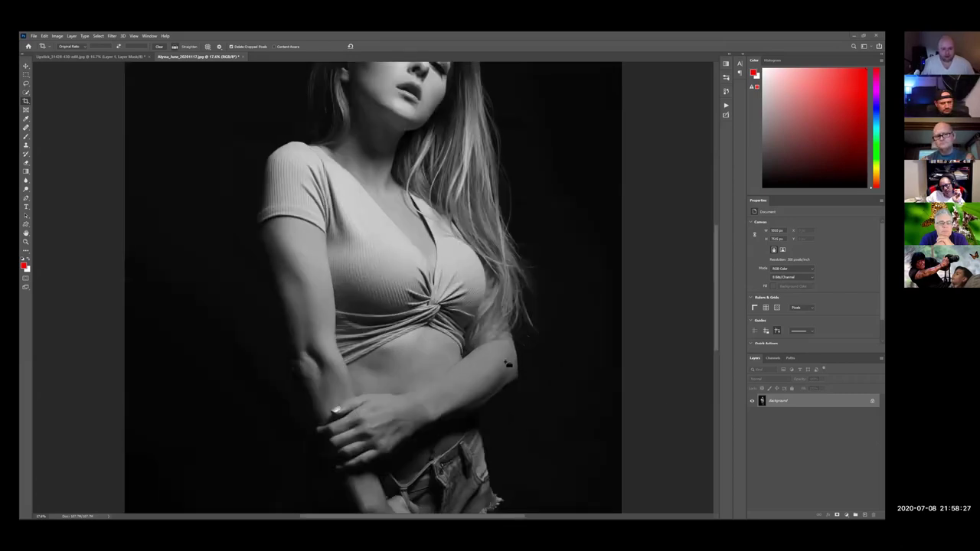
key("ctrl+plus")
key("ctrl+minus")
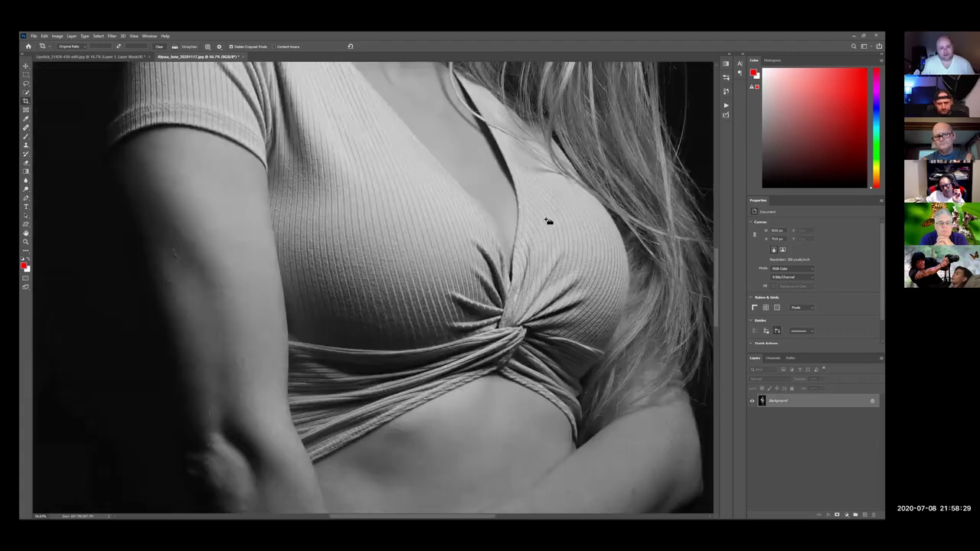
left_click_drag(503, 163, 153, 513)
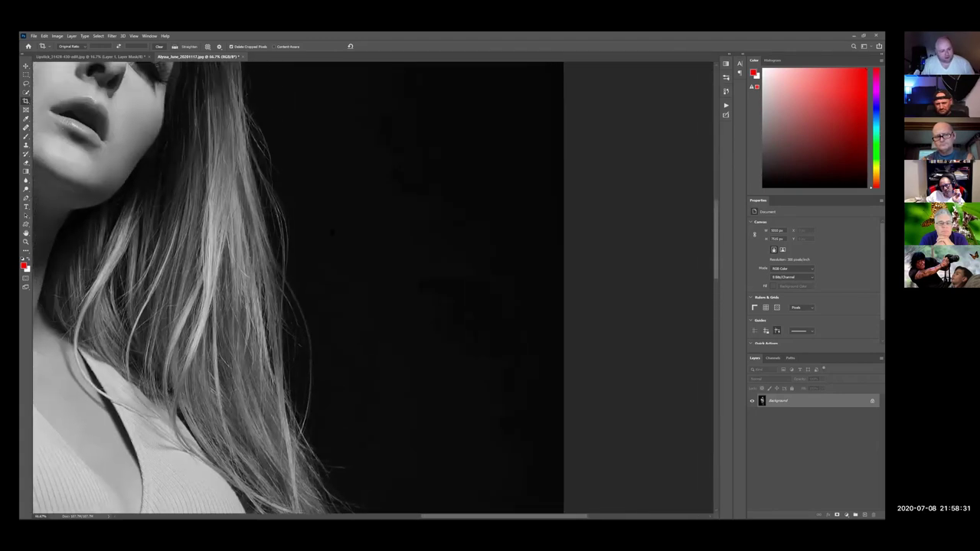
scroll(298, 288, "up", 5)
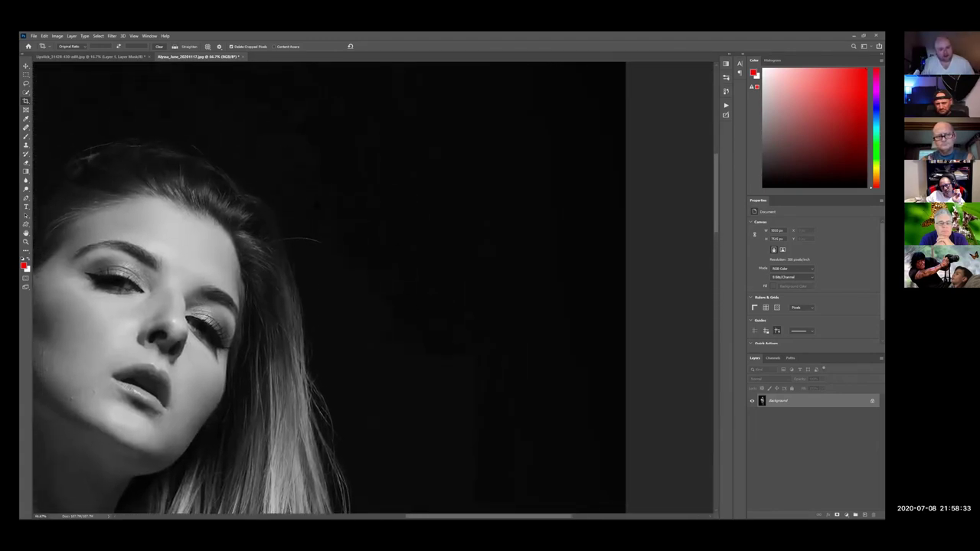
scroll(367, 288, "up", 3)
scroll(367, 288, "left", 5)
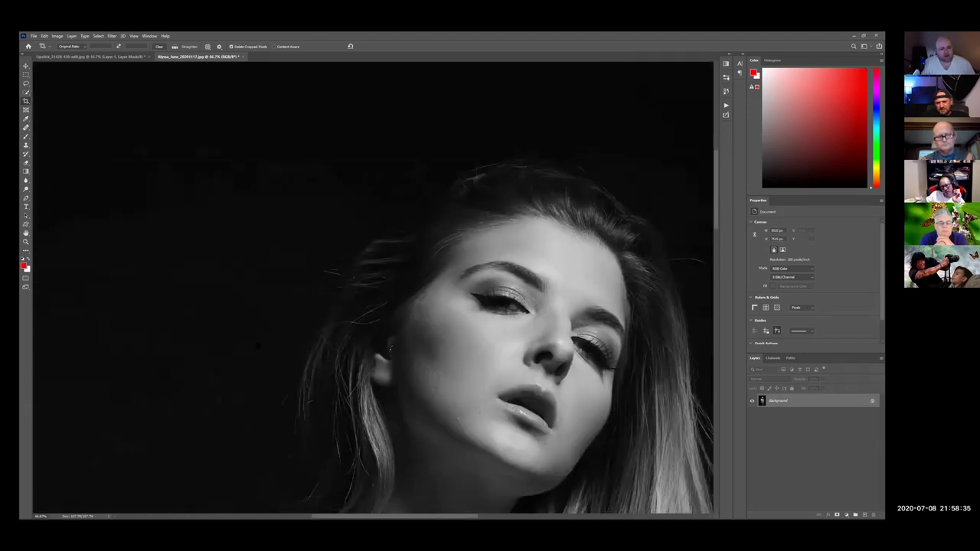
scroll(367, 288, "down", 3)
scroll(367, 288, "left", 5)
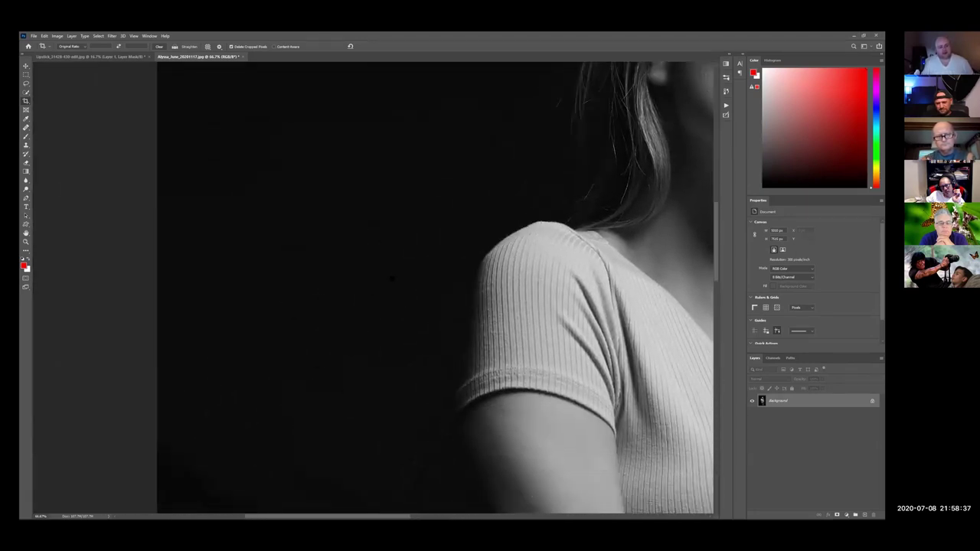
scroll(368, 288, "right", 5)
scroll(367, 287, "down", 10)
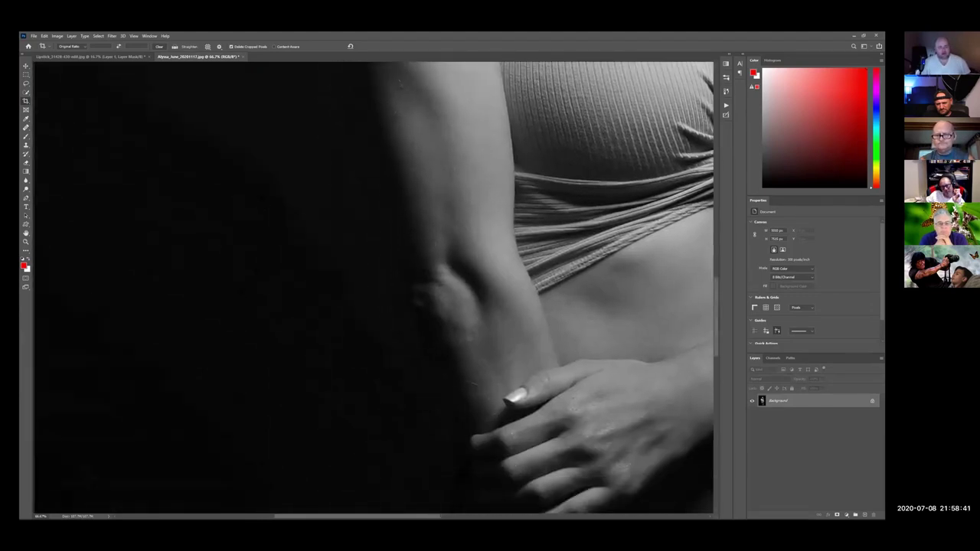
scroll(367, 288, "down", 10)
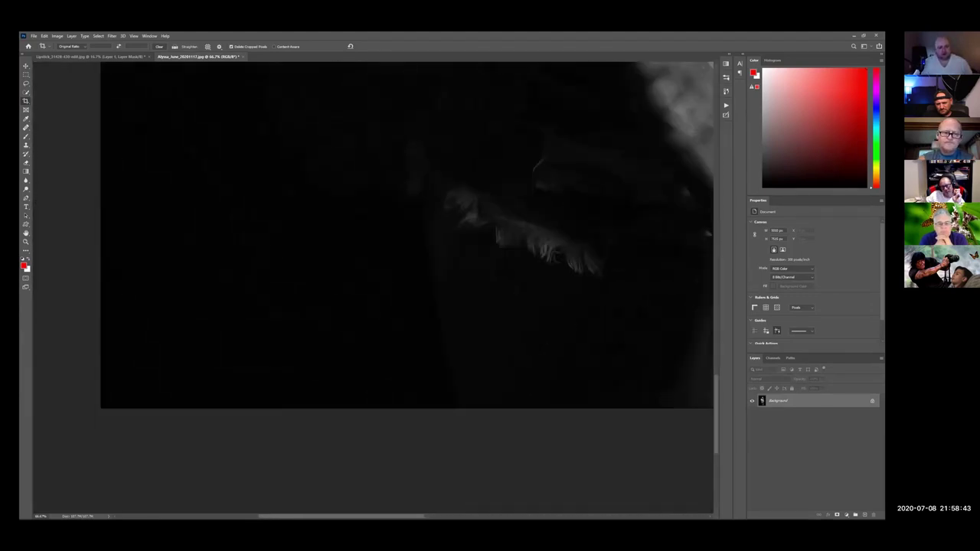
- Inspect the dark background and figure edges from the thigh up past the bent arm and long hair to above the head
scroll(368, 288, "right", 8)
scroll(367, 288, "up", 2)
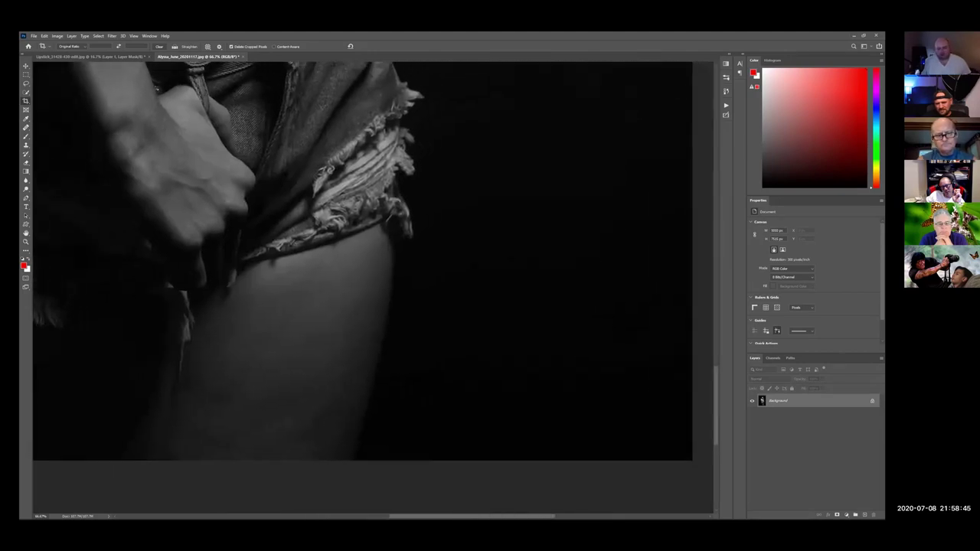
scroll(368, 288, "right", 5)
scroll(367, 288, "up", 6)
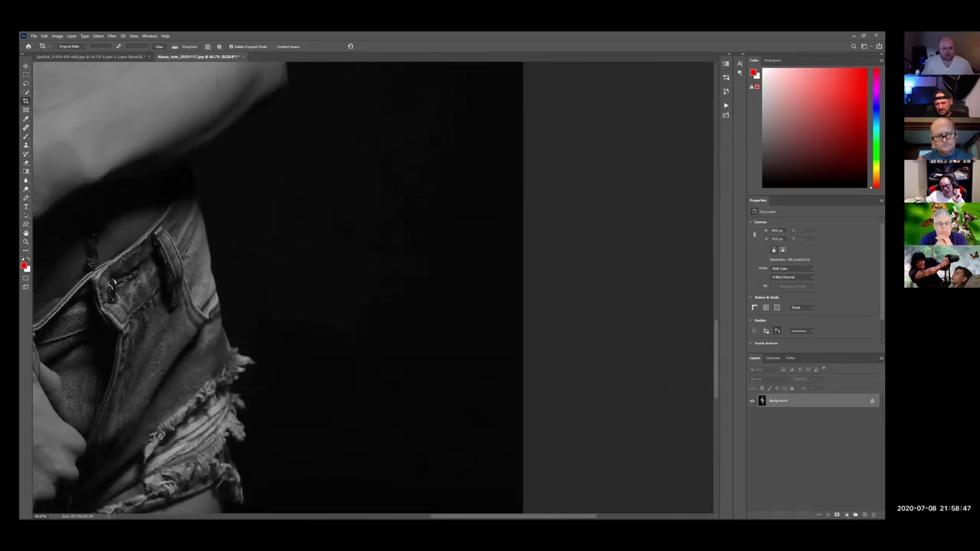
scroll(368, 287, "up", 3)
scroll(367, 288, "left", 1)
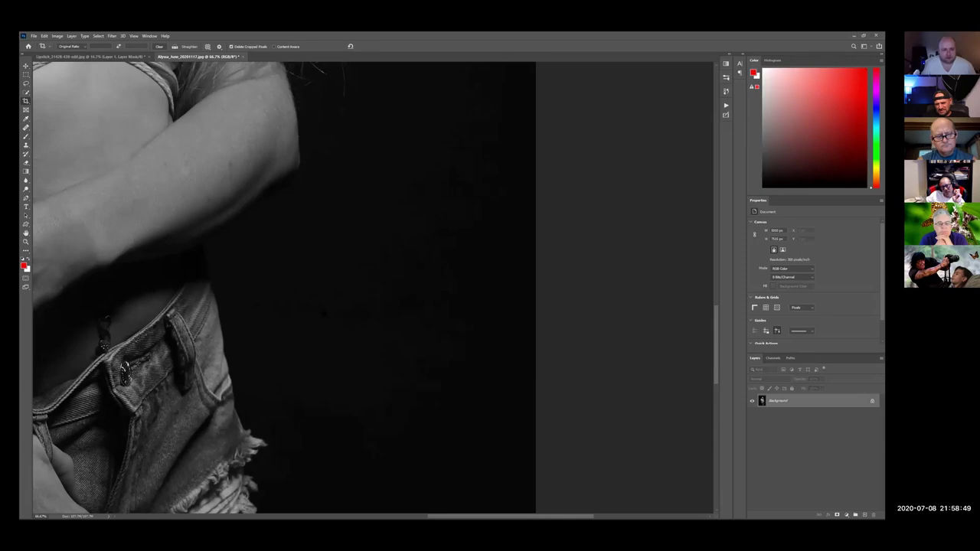
scroll(368, 288, "up", 10)
scroll(367, 288, "right", 1)
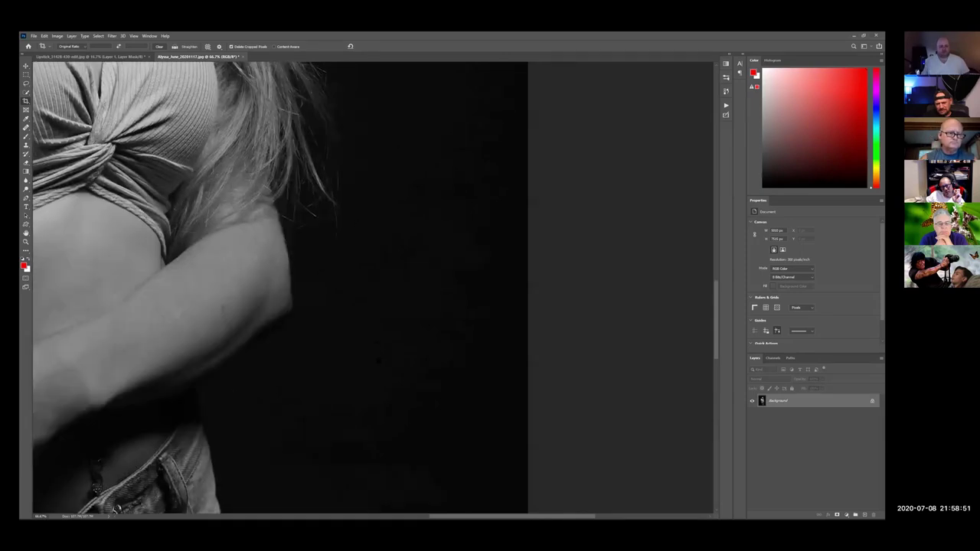
scroll(367, 288, "up", 8)
scroll(368, 288, "right", 2)
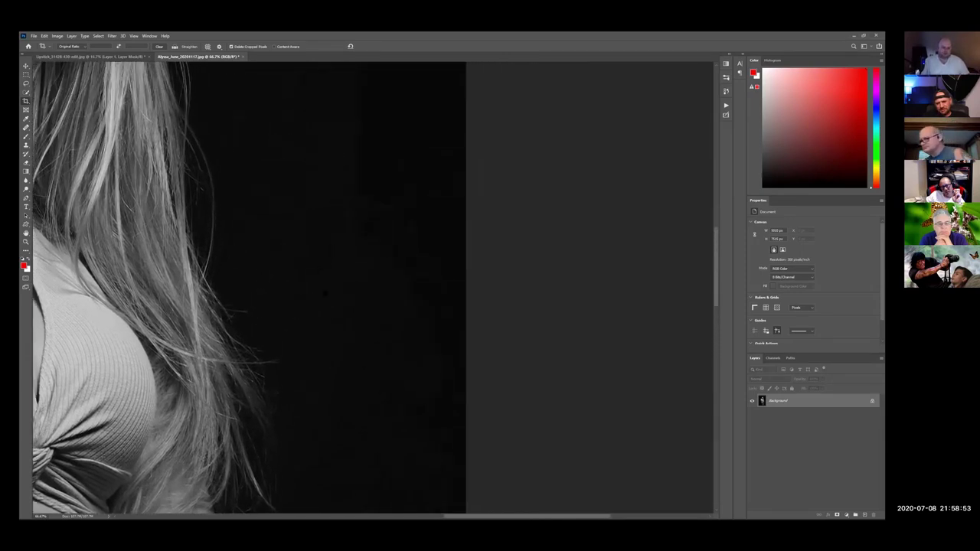
scroll(368, 288, "left", 2)
scroll(368, 288, "up", 10)
scroll(367, 288, "left", 3)
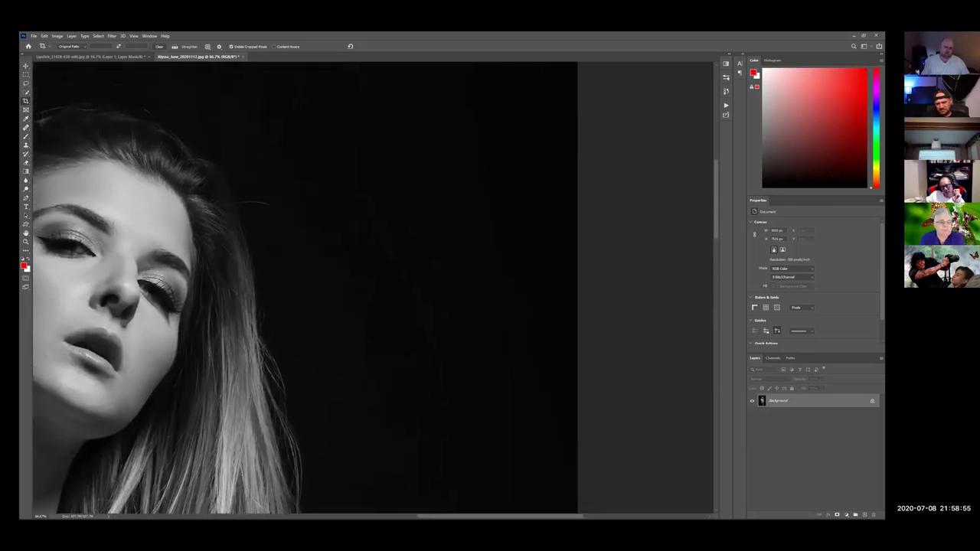
scroll(372, 287, "down", 4)
scroll(373, 288, "left", 3)
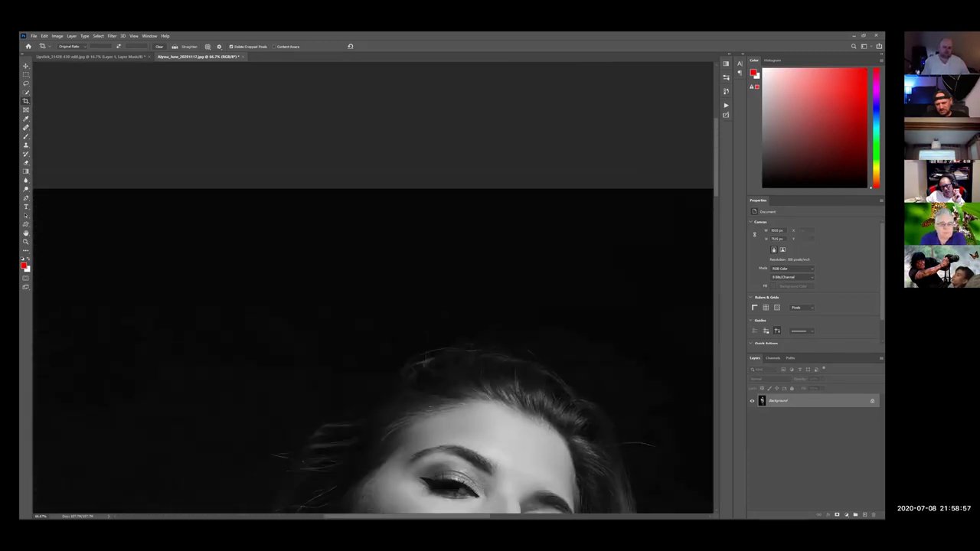
scroll(373, 288, "down", 6)
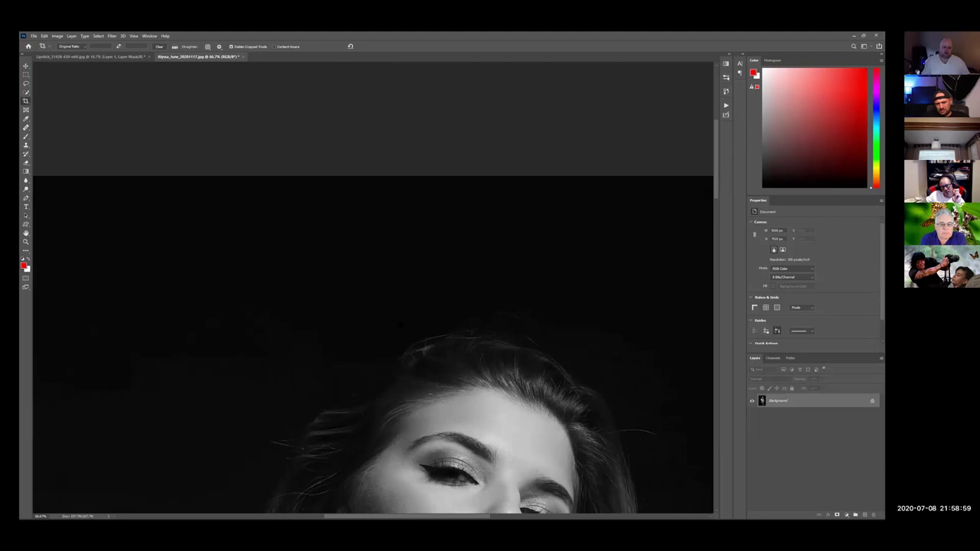
- Inspect the portrait at 66.7% from the hair and face down past the ribbed top to the folded arms, hands and denim shorts
scroll(373, 288, "down", 2)
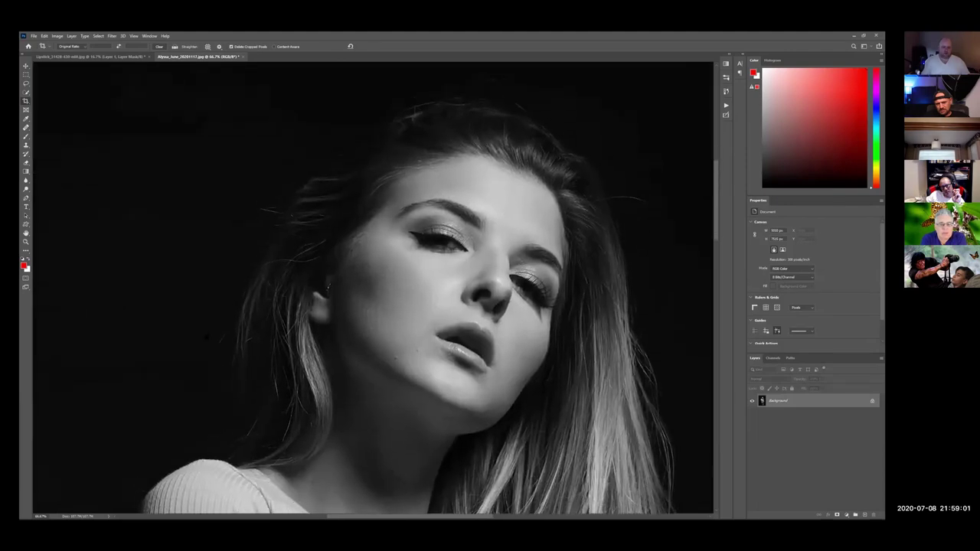
scroll(339, 372, "right", 3)
scroll(339, 372, "down", 2)
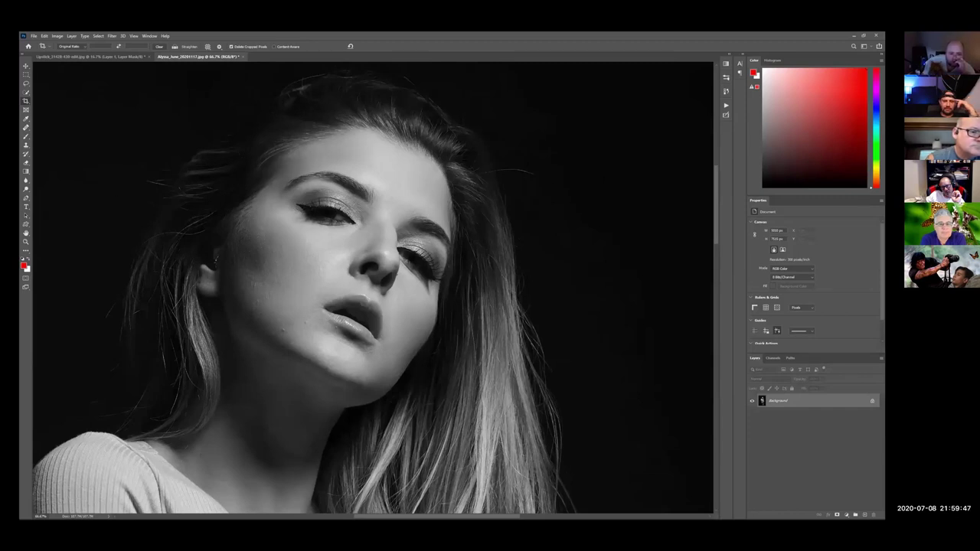
scroll(306, 288, "down", 5)
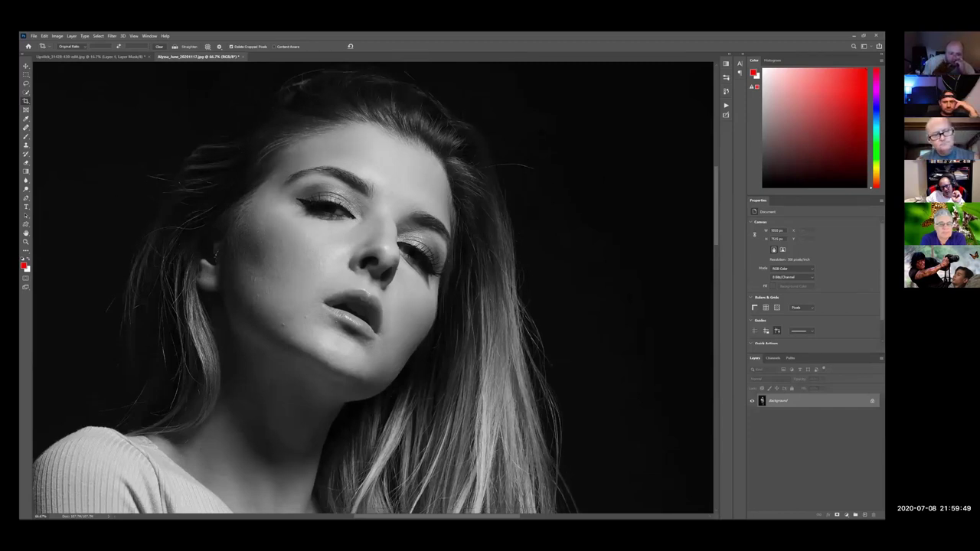
scroll(372, 288, "down", 8)
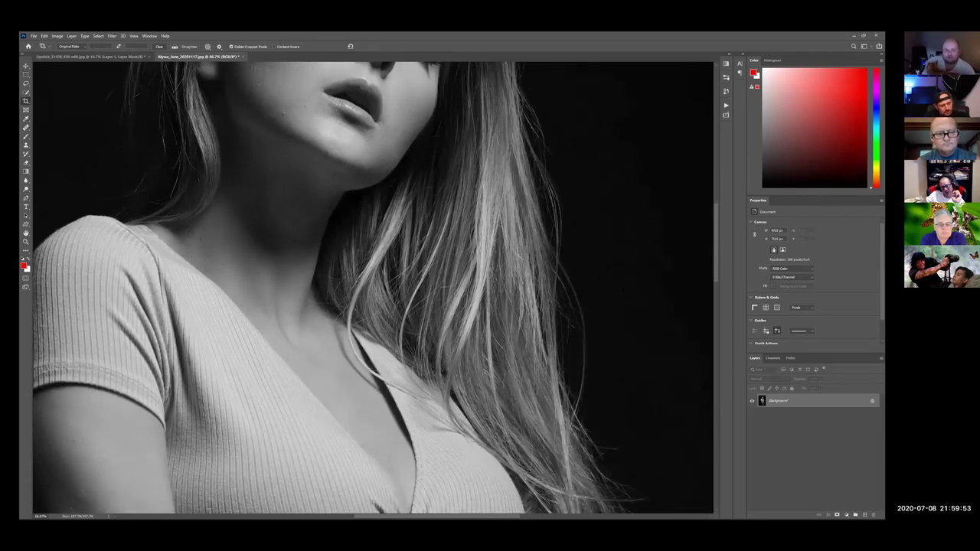
scroll(373, 287, "down", 10)
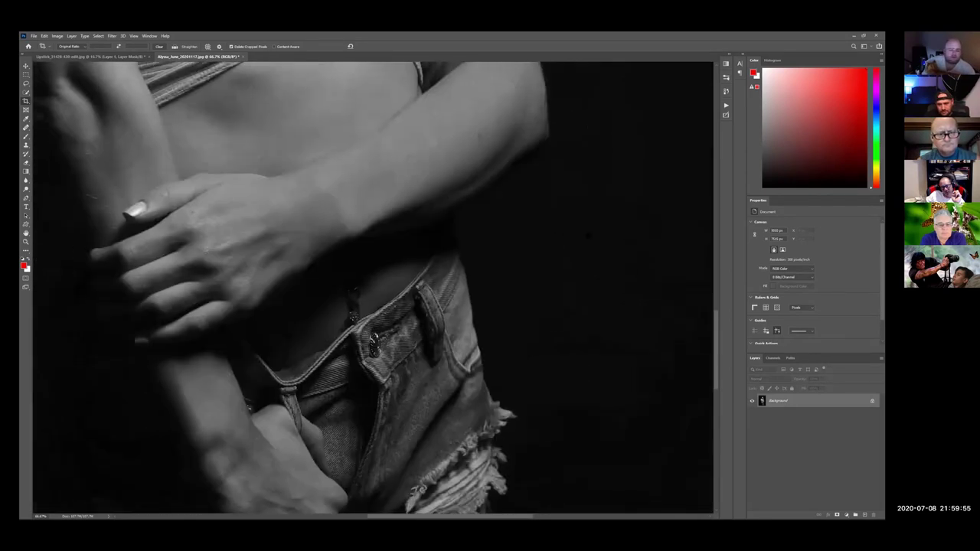
scroll(475, 145, "down", 3)
scroll(457, 333, "up", 10)
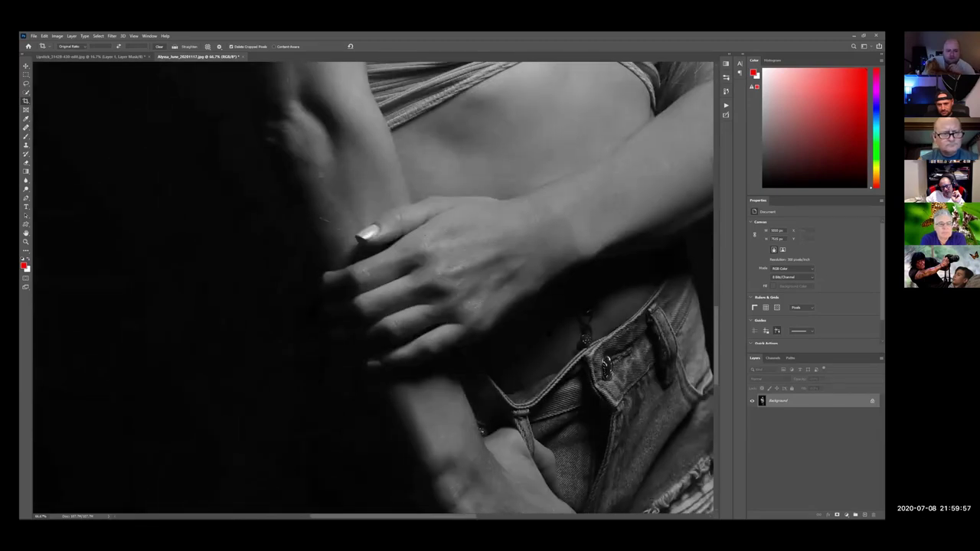
scroll(457, 332, "down", 3)
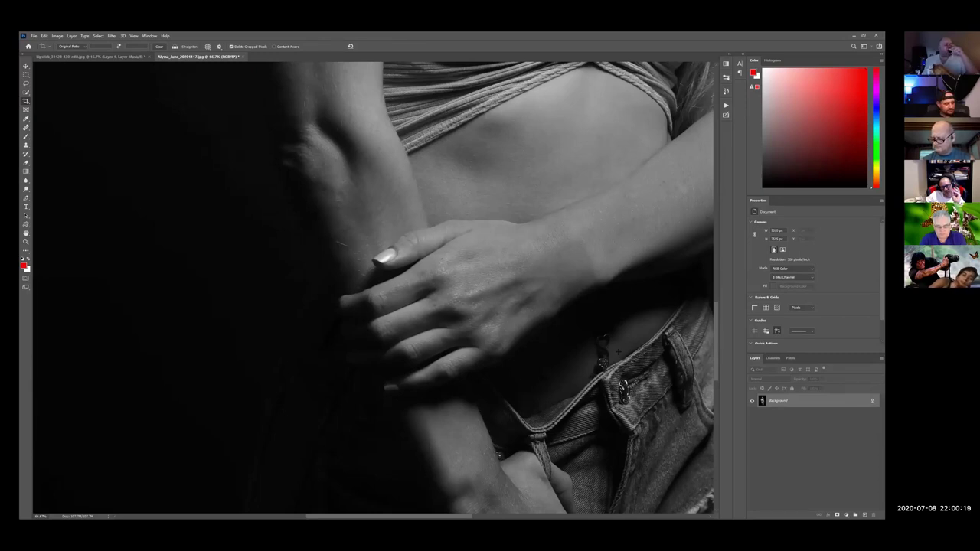
- Inspect the shorts and thigh, return up the torso to the face, and fit the whole portrait in the window
scroll(375, 287, "down", 2)
scroll(415, 211, "down", 5)
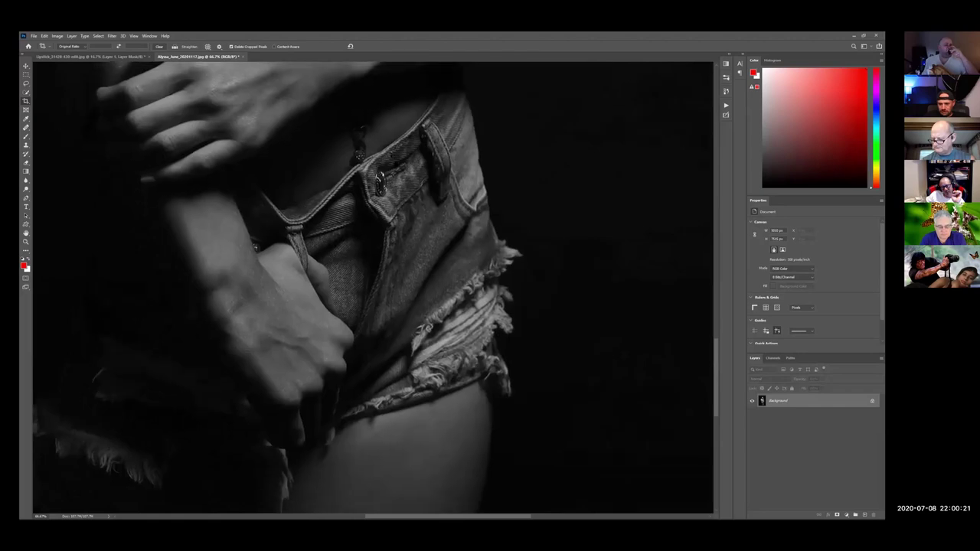
scroll(410, 228, "up", 5)
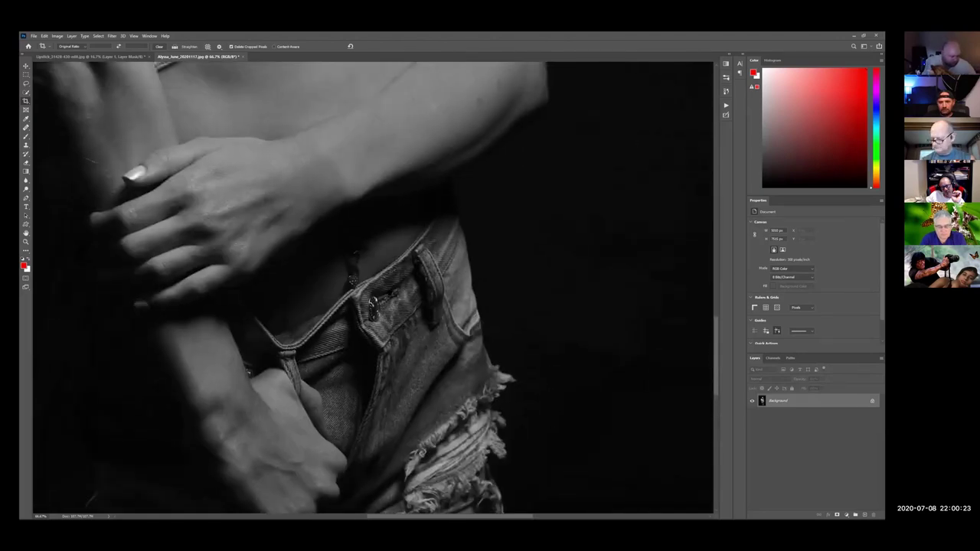
scroll(403, 161, "up", 3)
scroll(376, 156, "up", 6)
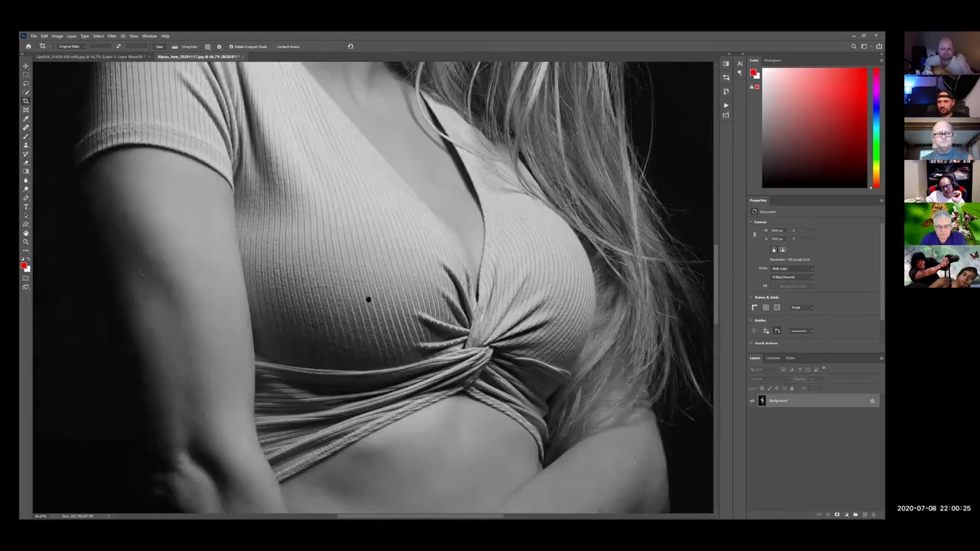
scroll(344, 237, "up", 3)
scroll(330, 184, "up", 6)
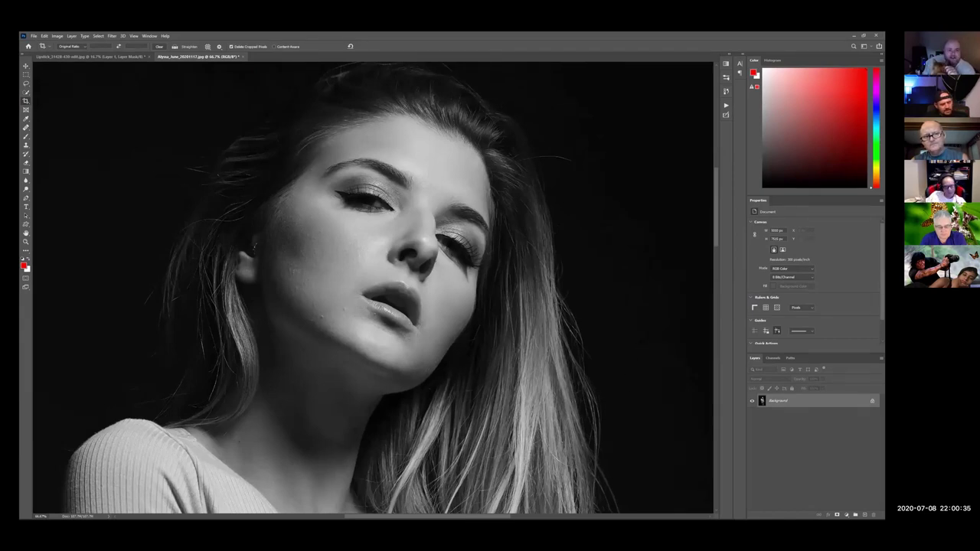
key("ctrl+minus")
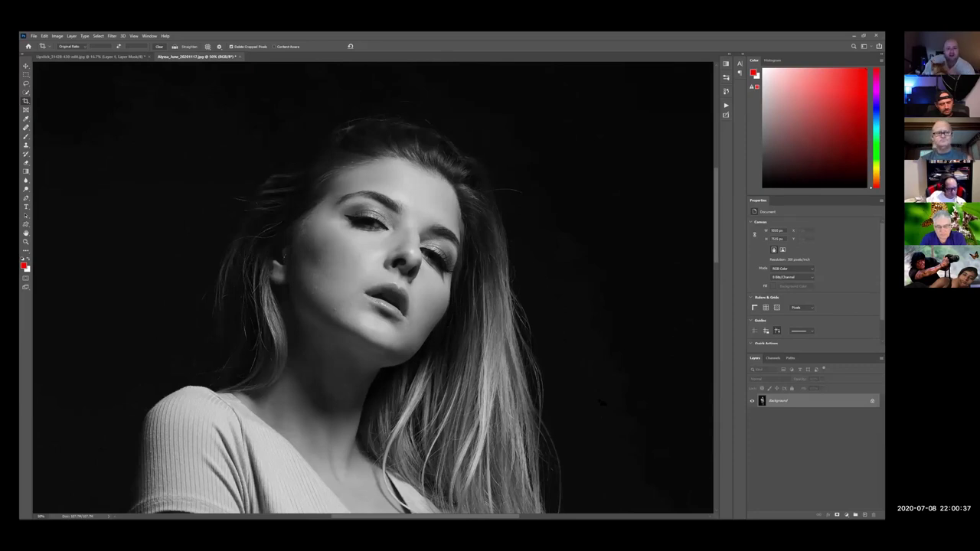
key("ctrl+0")
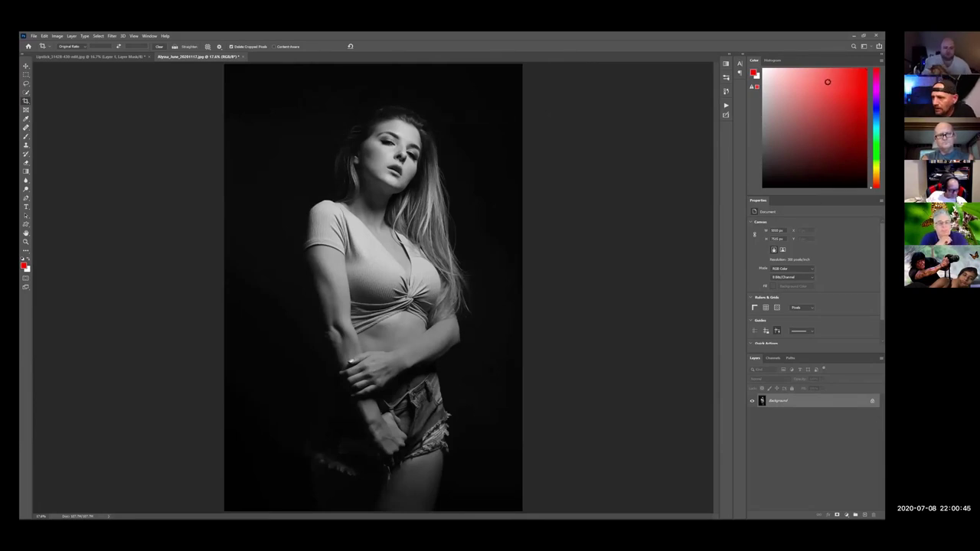
- Switch to the browser, close the enlarged portrait and its event post, and return to the Master The Shots home feed
left_click(853, 36)
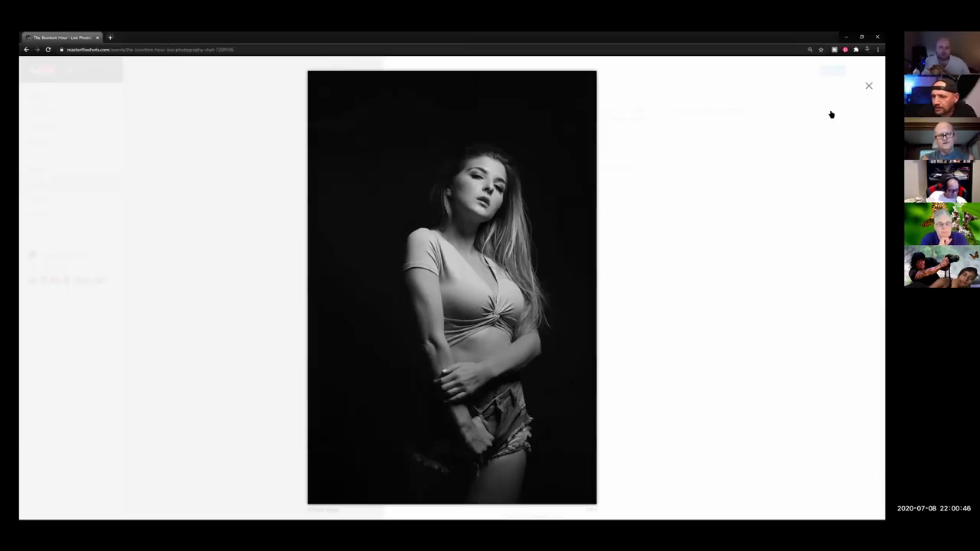
left_click(867, 85)
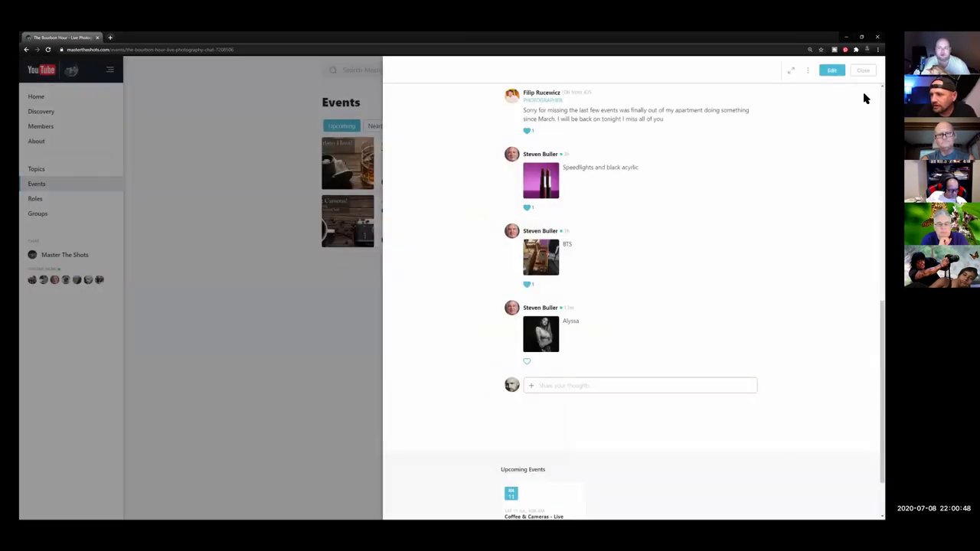
left_click(292, 342)
left_click(48, 99)
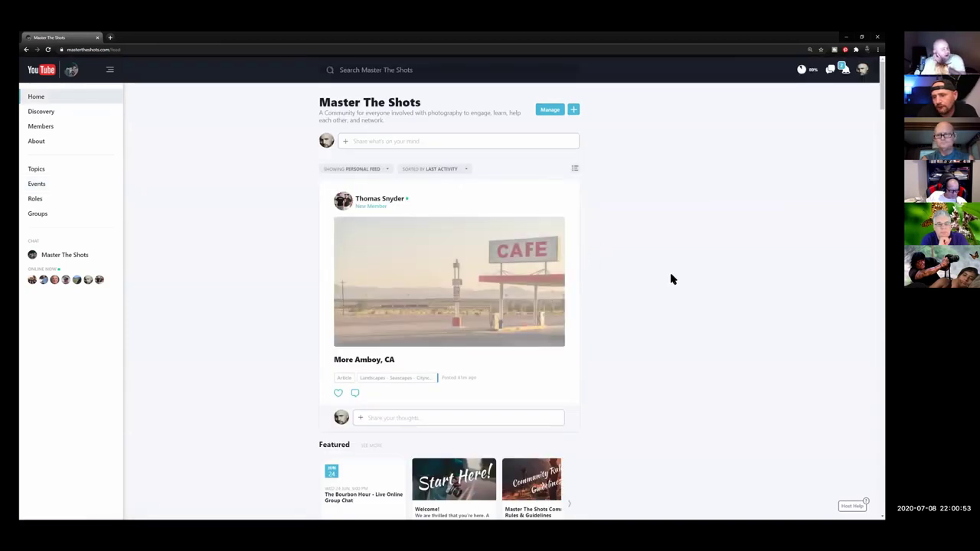
- Open the "More Amboy, CA" post from the feed and look over its first photos
left_click(459, 283)
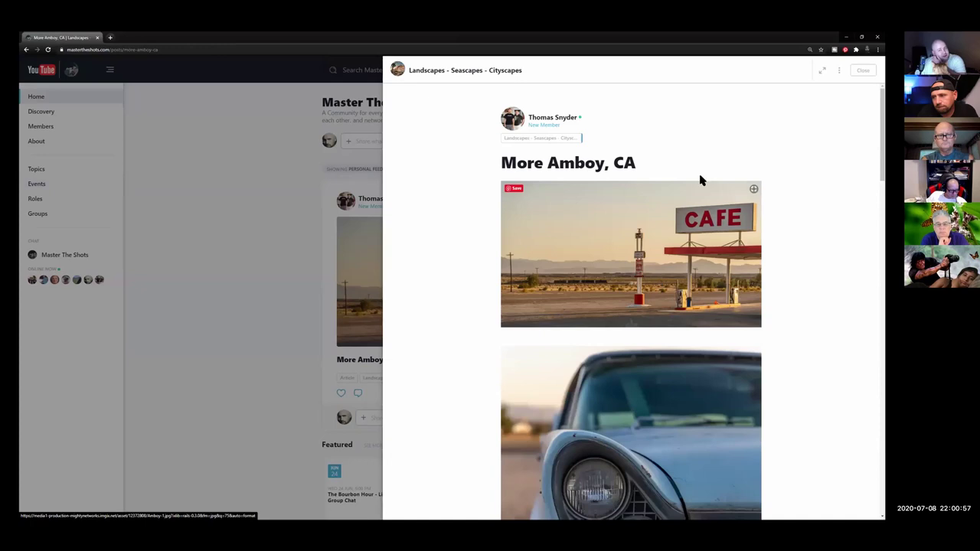
scroll(658, 273, "down", 2)
scroll(658, 273, "up", 3)
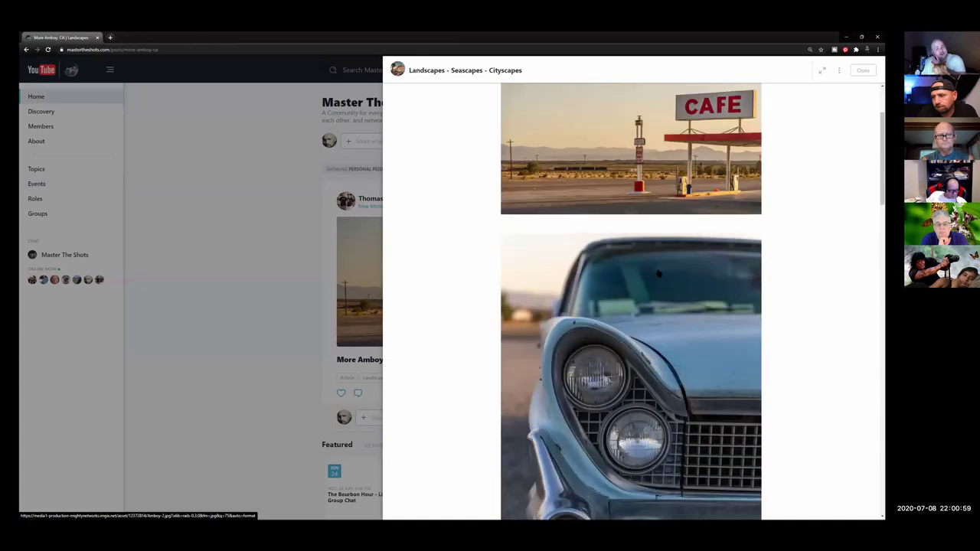
- Enlarge the post's photos and browse from the blue car's headlights through the windshield and green hallway around to the CAFE gas station
left_click(766, 311)
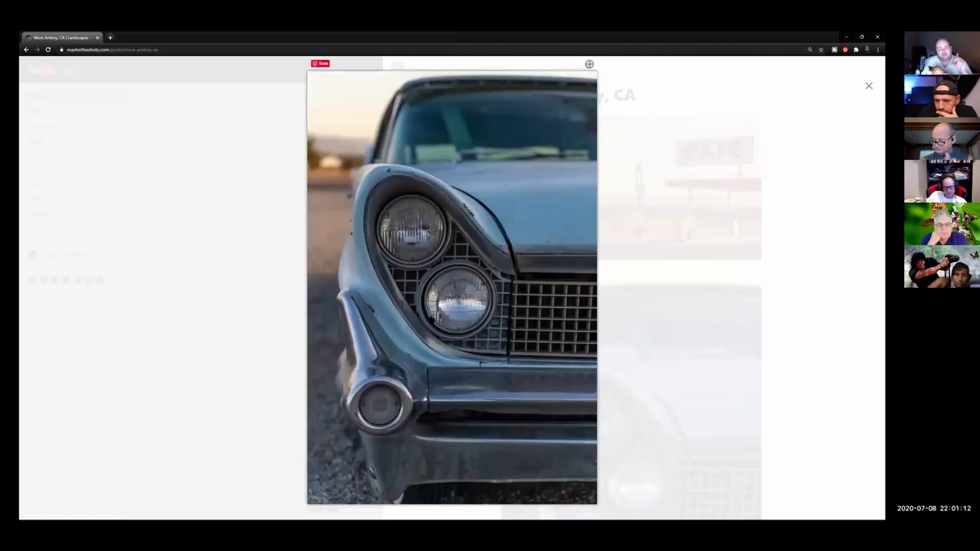
left_click(425, 318)
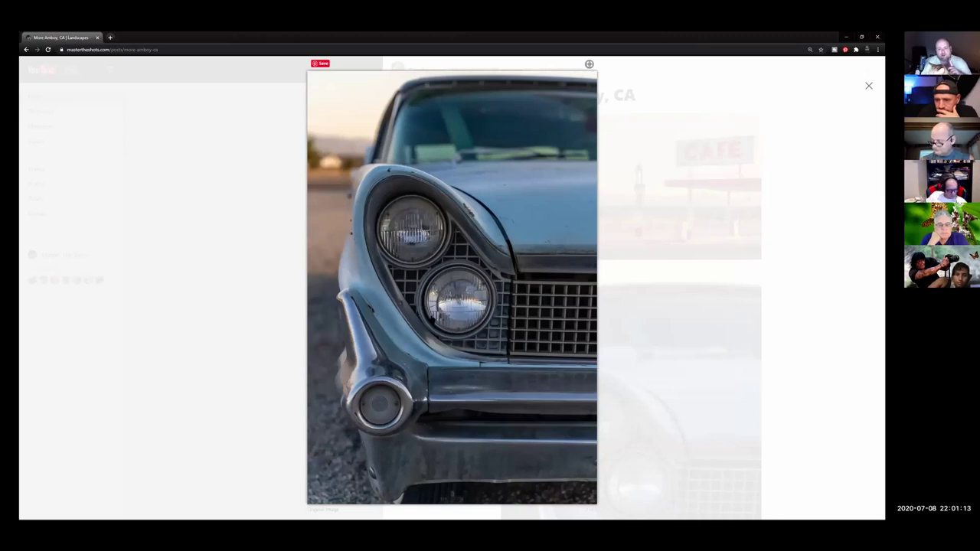
left_click(432, 320)
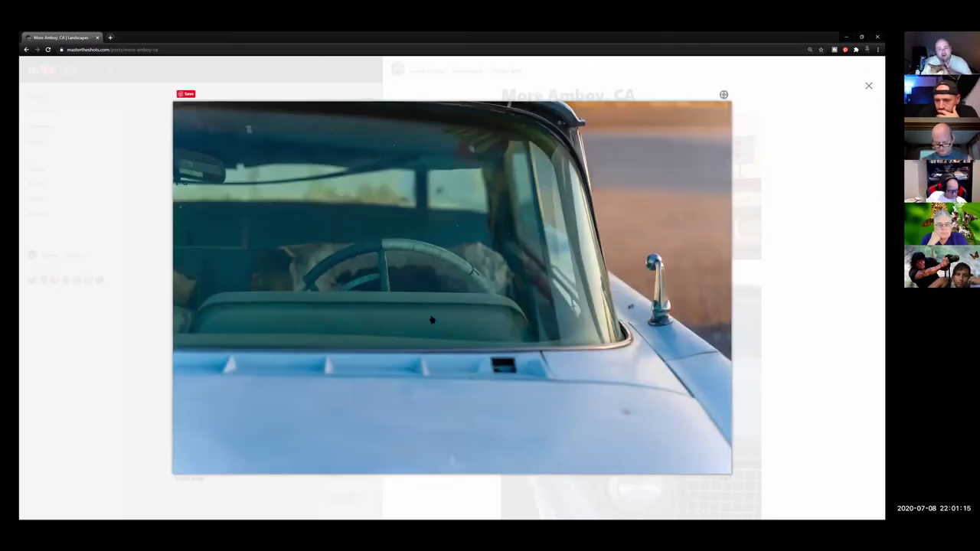
left_click(431, 320)
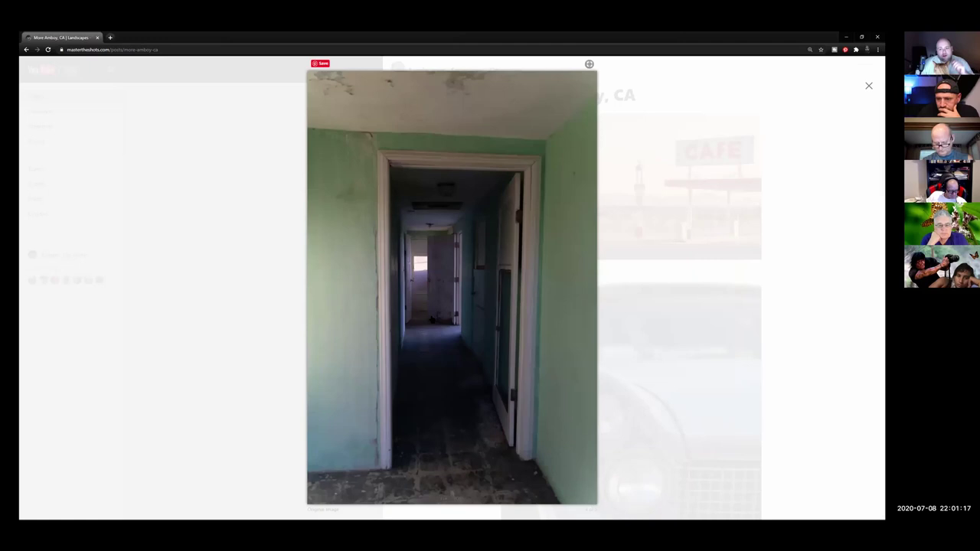
left_click(433, 316)
left_click(433, 316)
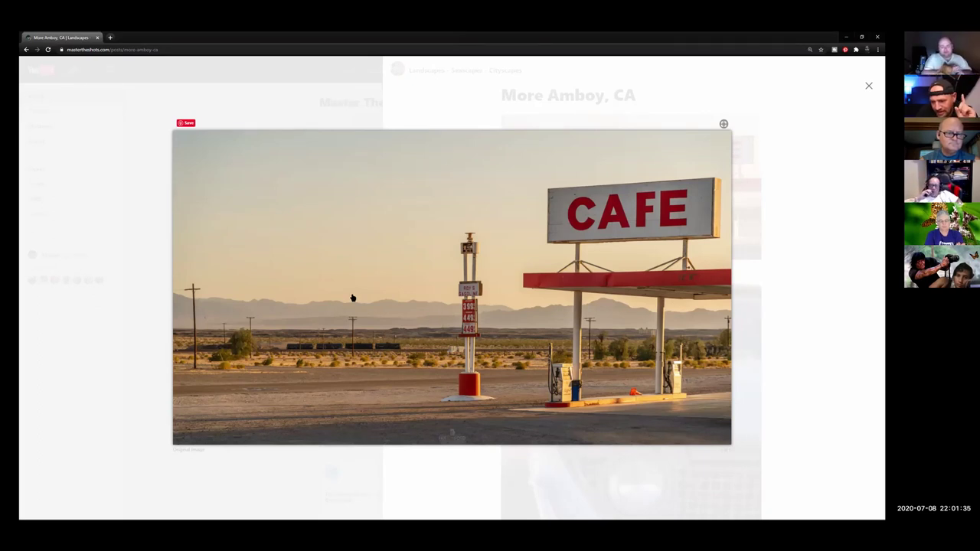
- Go through the enlarged Amboy photos two more times, comparing the car, hallway, Roy's neon sign and CAFE shots
key("Right")
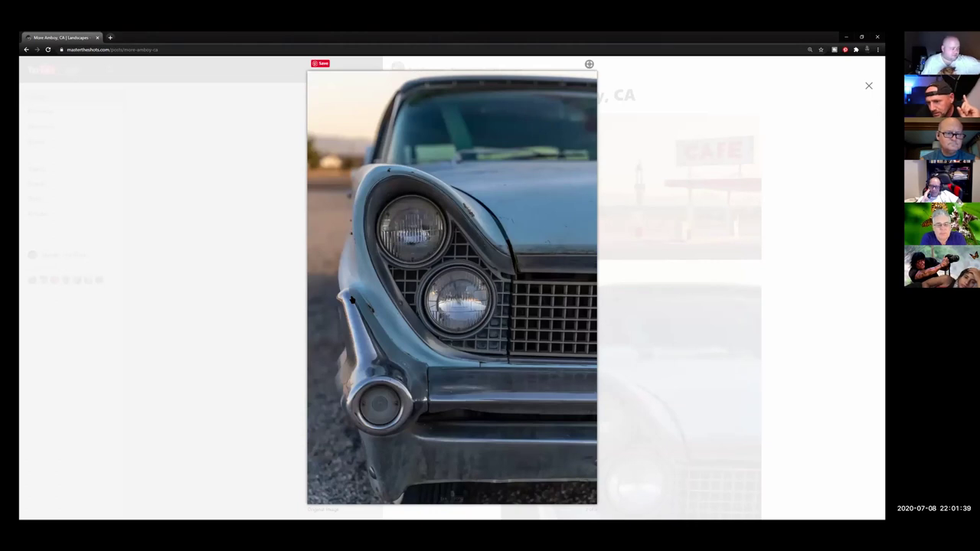
key("Right")
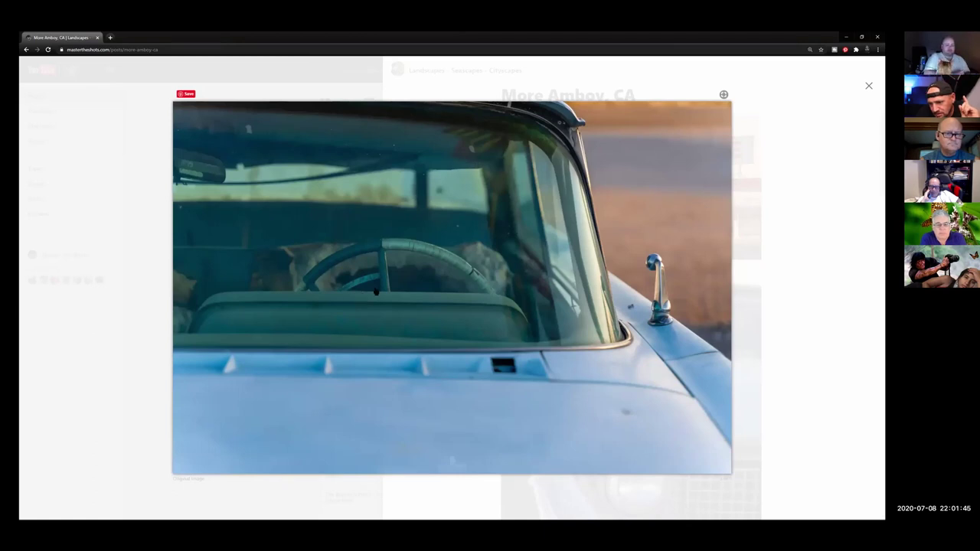
key("Right")
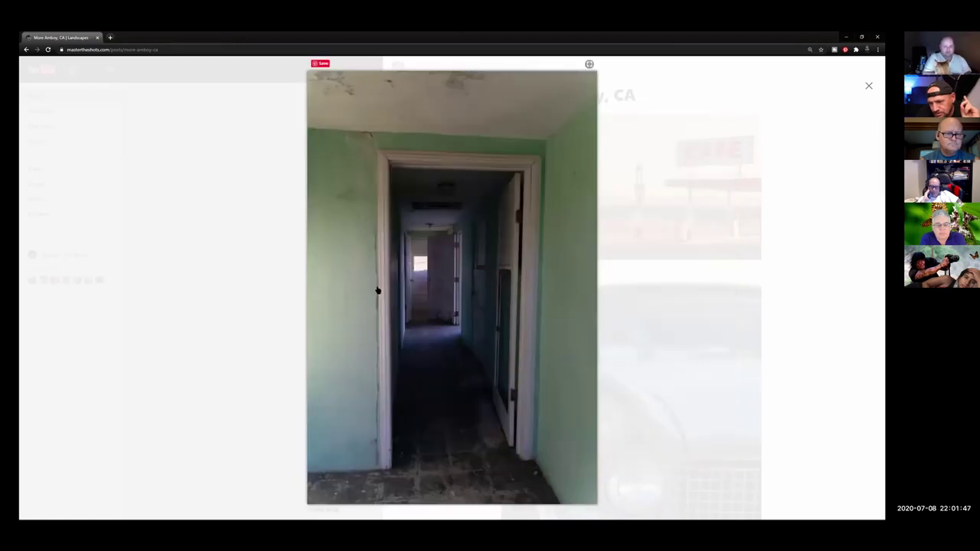
key("Right")
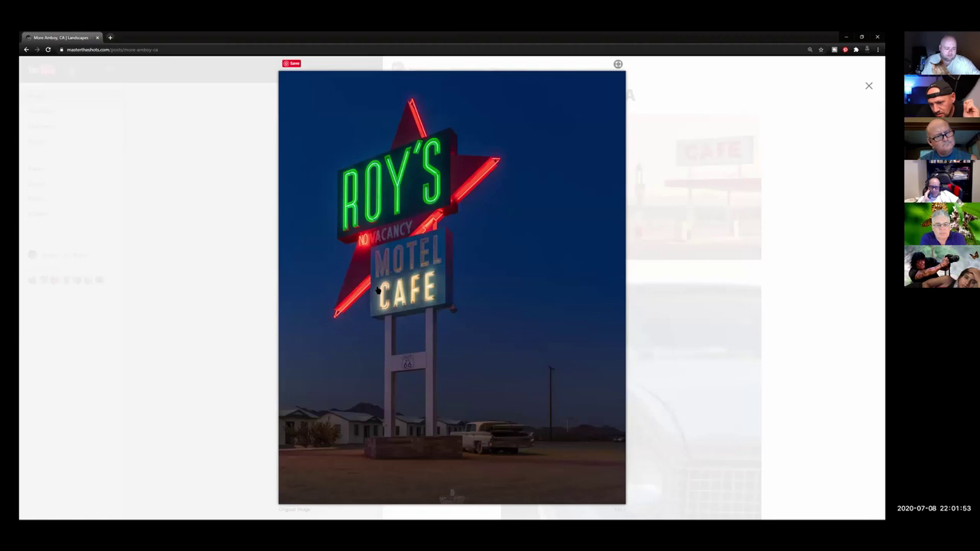
key("Right")
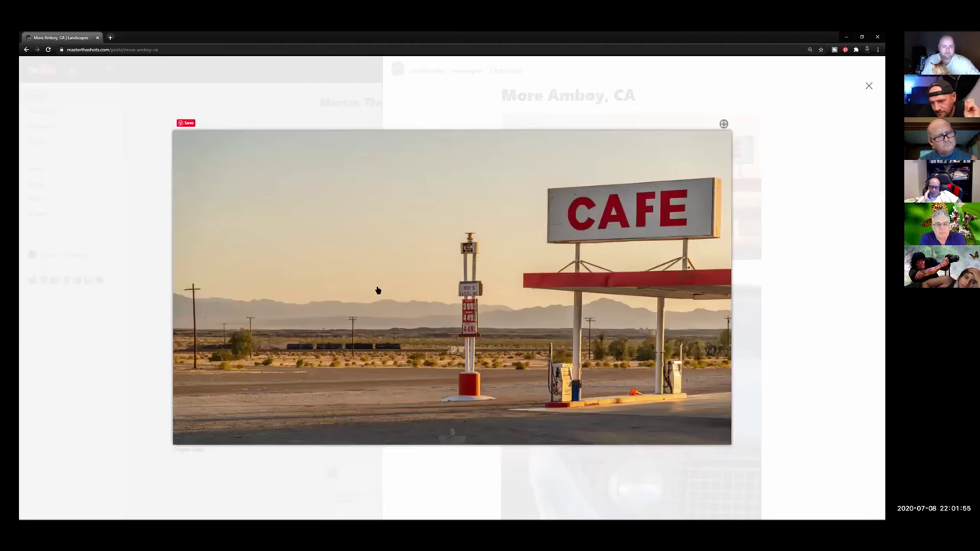
key("Right")
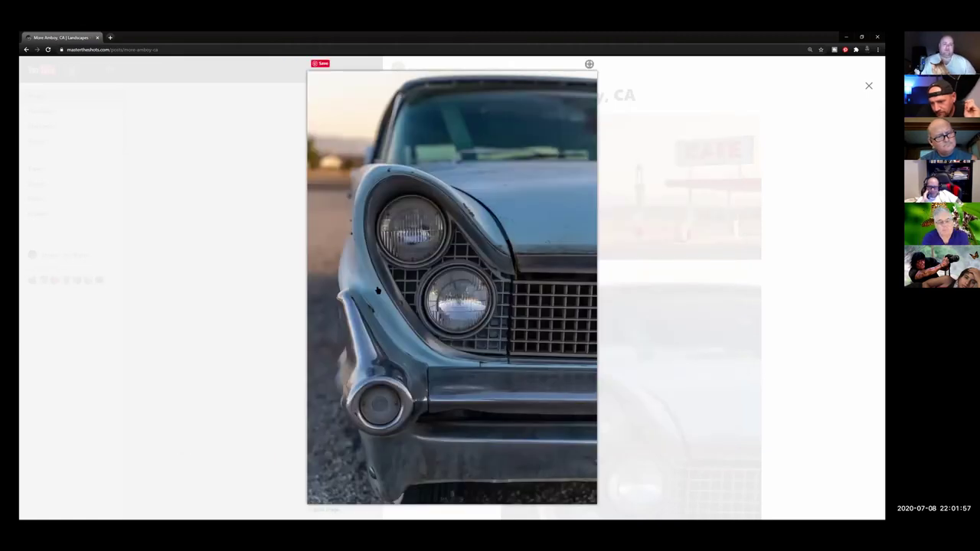
key("Right")
key("Right")
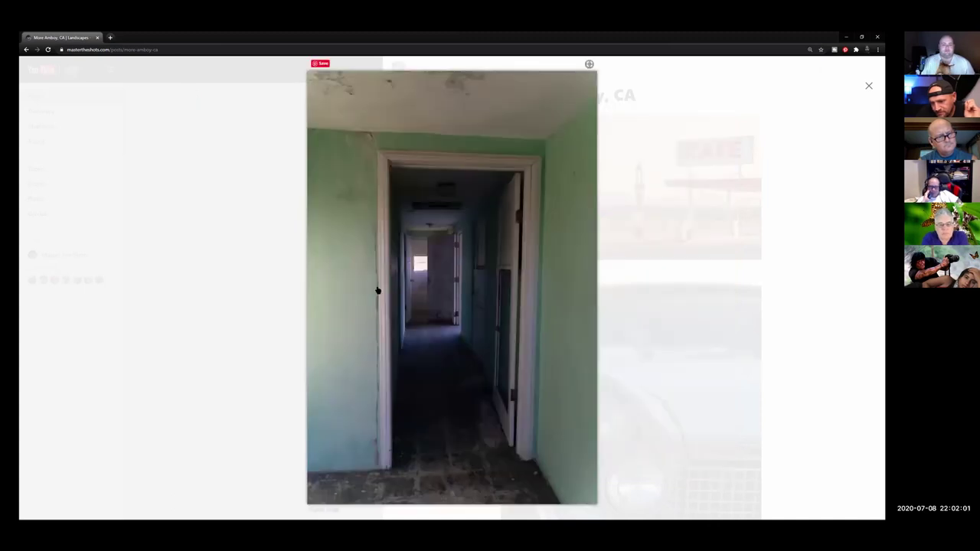
key("Right")
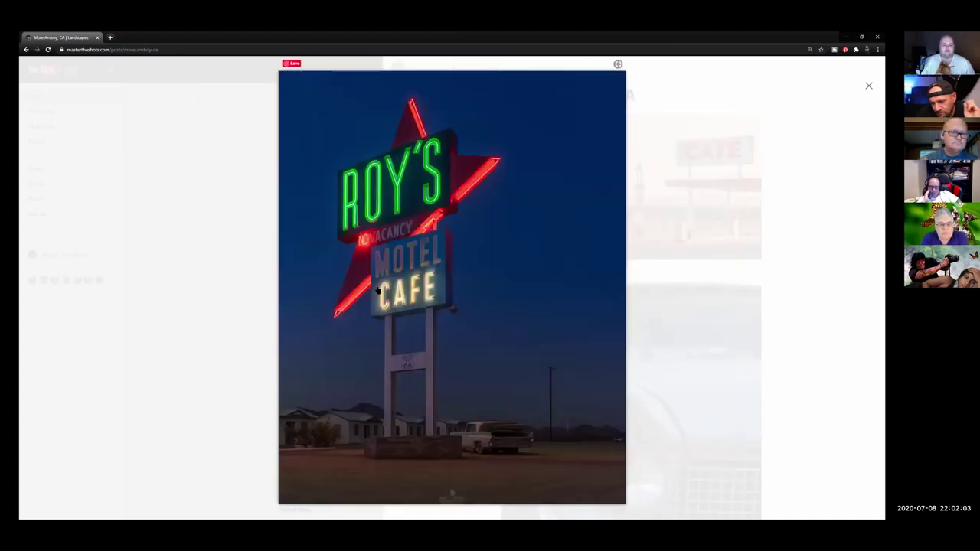
key("Right")
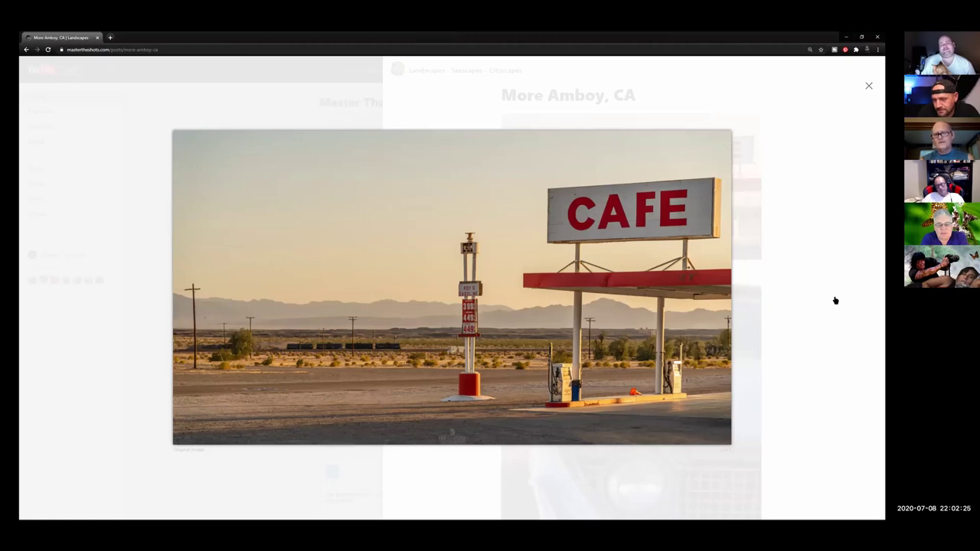
- Close the enlarged photo view and look over the Roy's neon sign and green hallway photos within the post
left_click(634, 315)
left_click(634, 314)
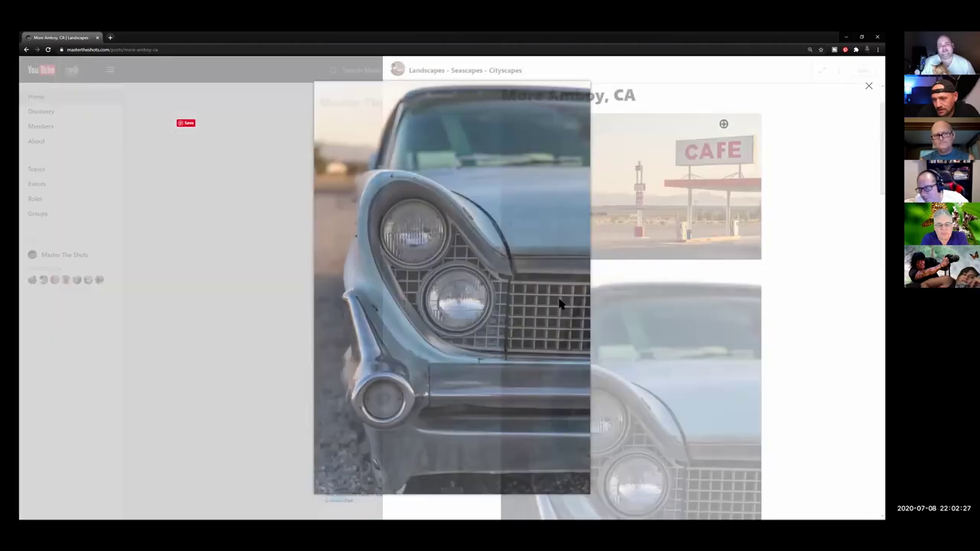
scroll(640, 398, "down", 15)
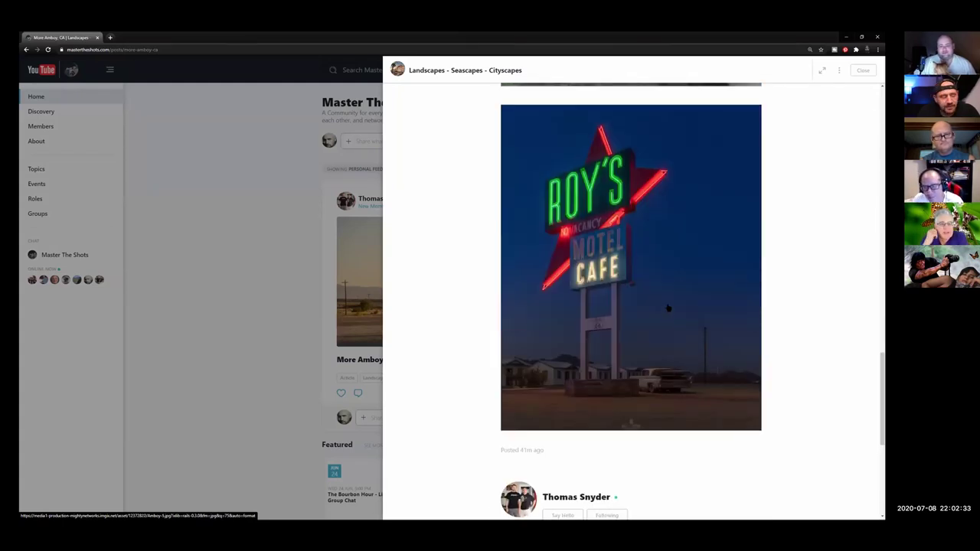
scroll(666, 315, "up", 4)
scroll(631, 302, "up", 2)
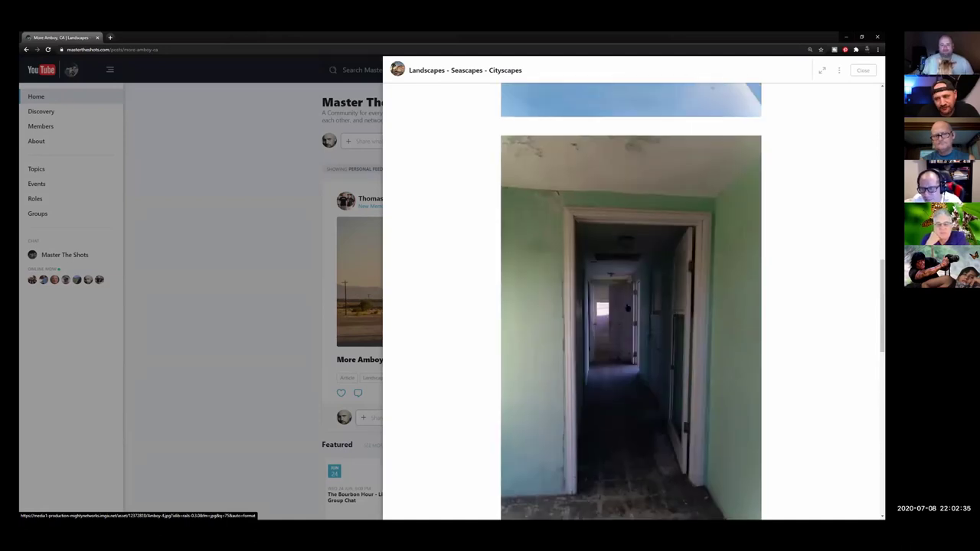
- Look back through the post's photos from the Roy's neon sign and green hallway to the blue car and CAFE gas station
scroll(631, 302, "down", 5)
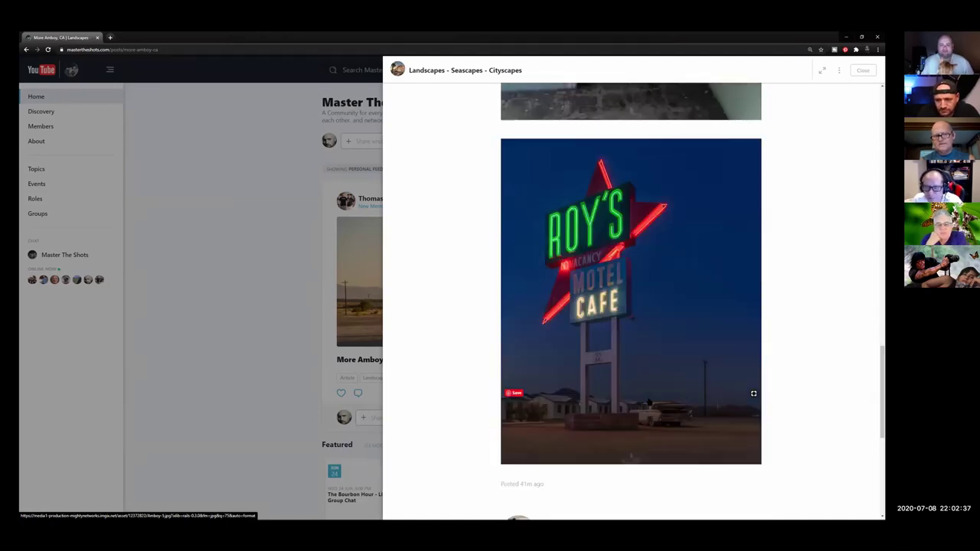
scroll(649, 399, "up", 5)
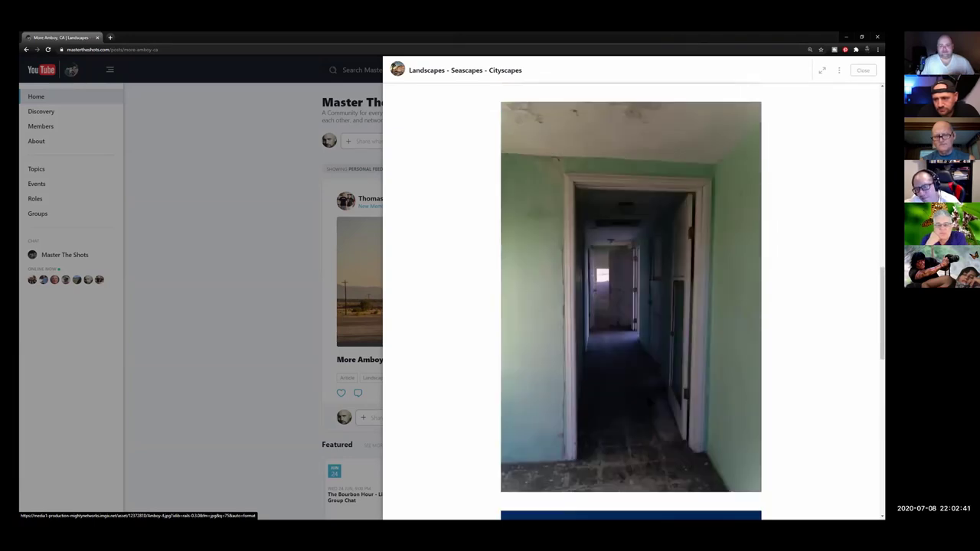
scroll(649, 399, "up", 5)
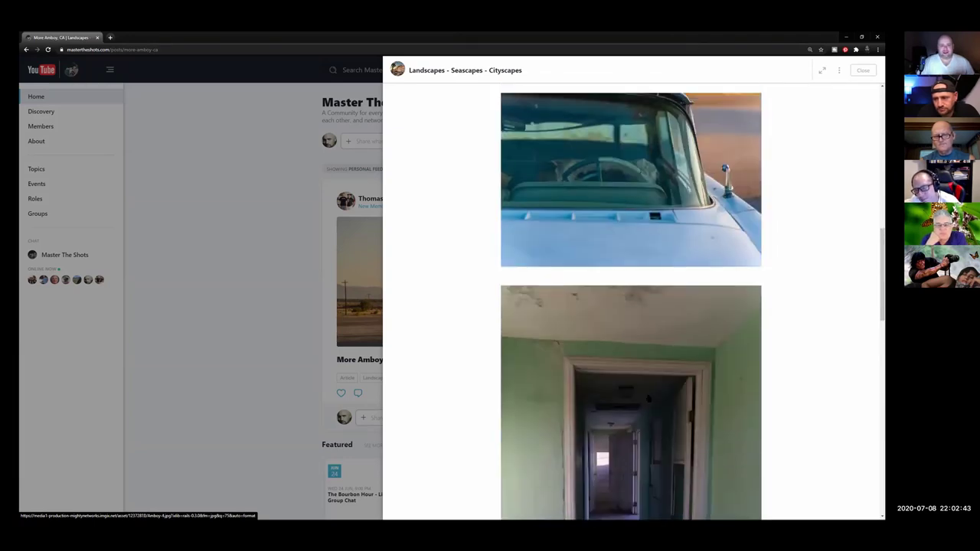
scroll(647, 399, "up", 5)
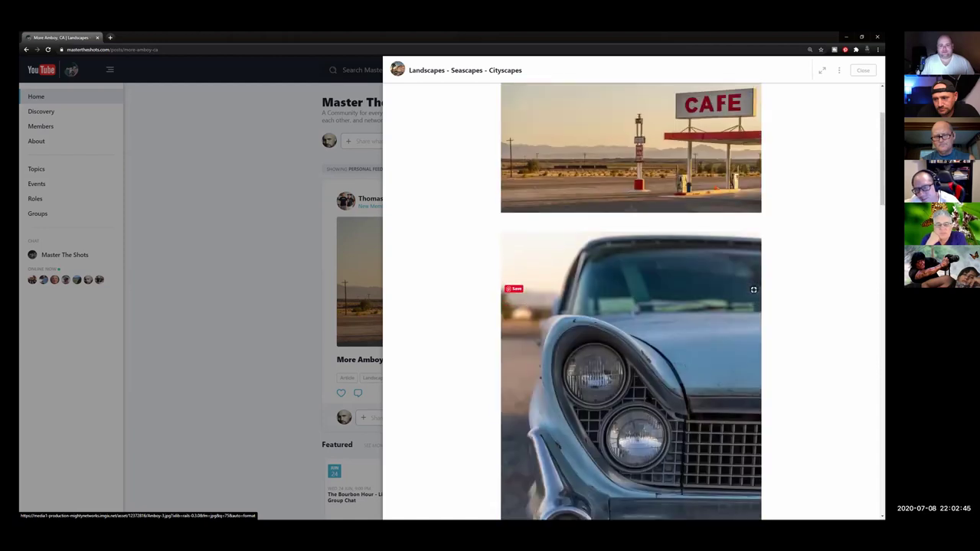
scroll(647, 400, "down", 2)
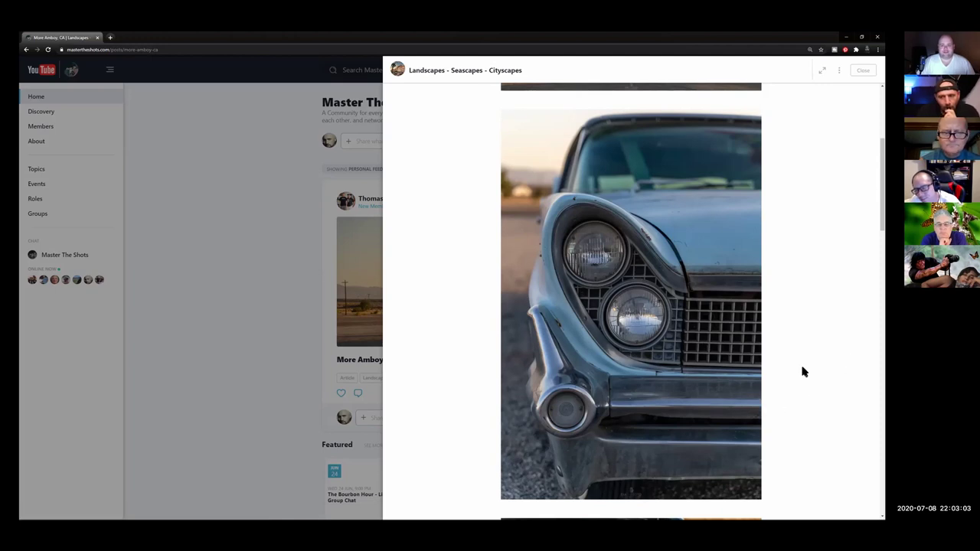
scroll(803, 372, "down", 5)
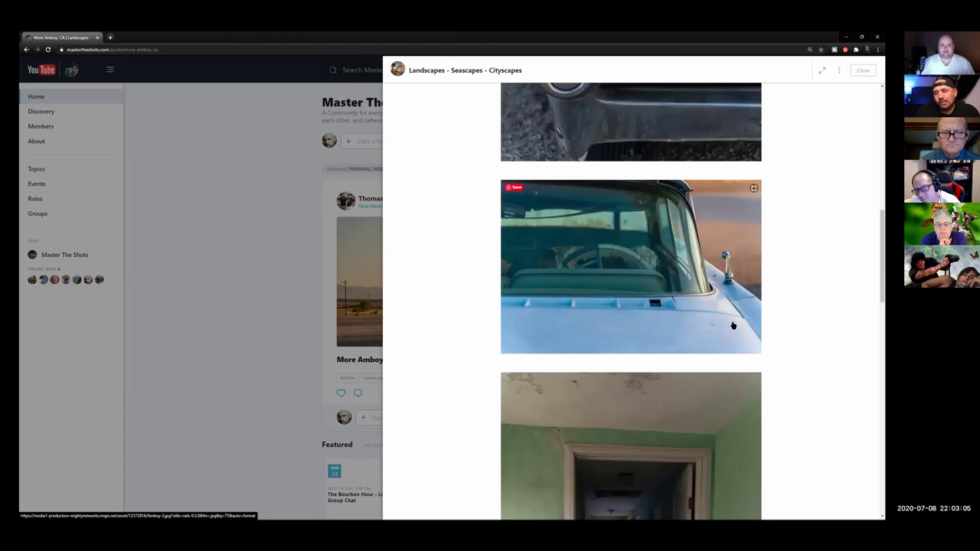
scroll(731, 324, "up", 8)
scroll(731, 325, "down", 1)
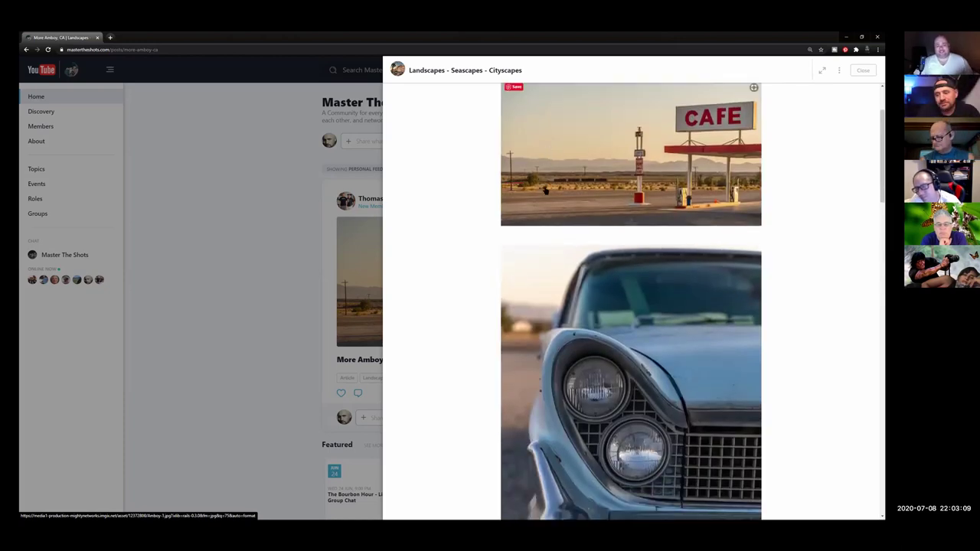
- Examine the green hallway photo alongside the Roy's neon sign shot in the post
scroll(536, 155, "down", 12)
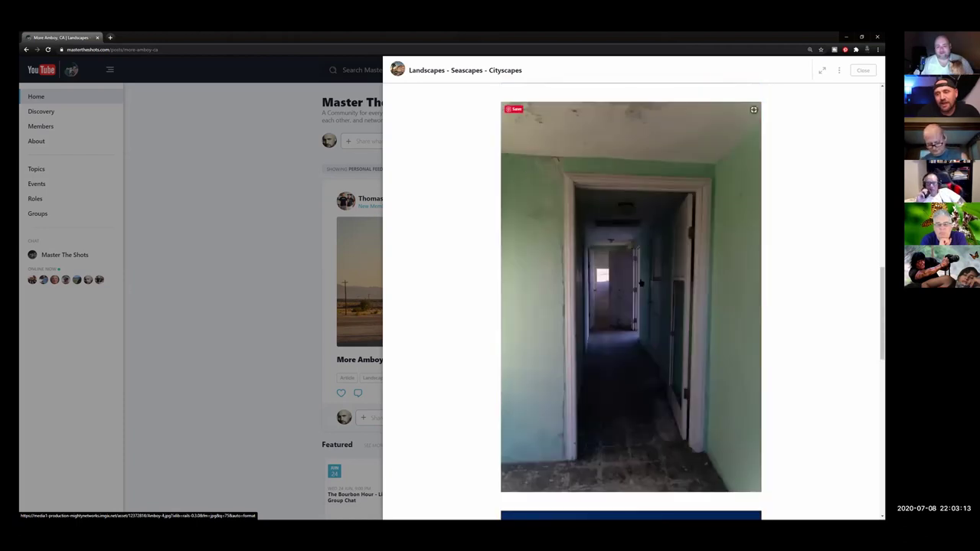
scroll(551, 284, "down", 3)
scroll(591, 444, "down", 3)
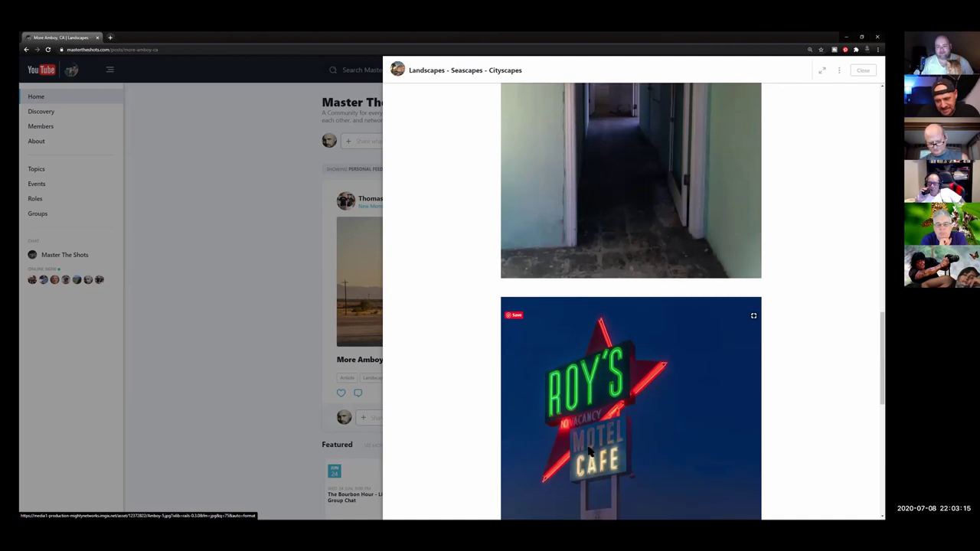
scroll(547, 205, "up", 2)
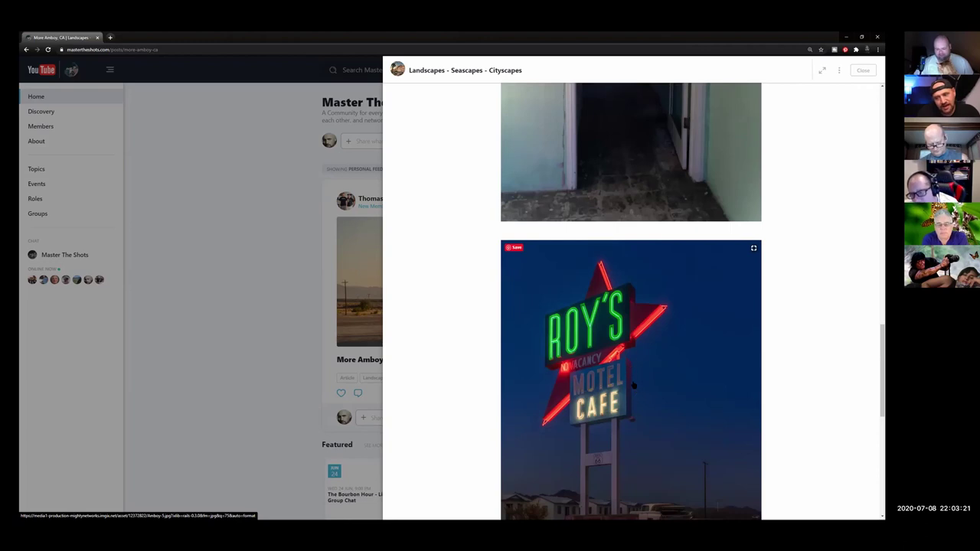
scroll(633, 385, "down", 2)
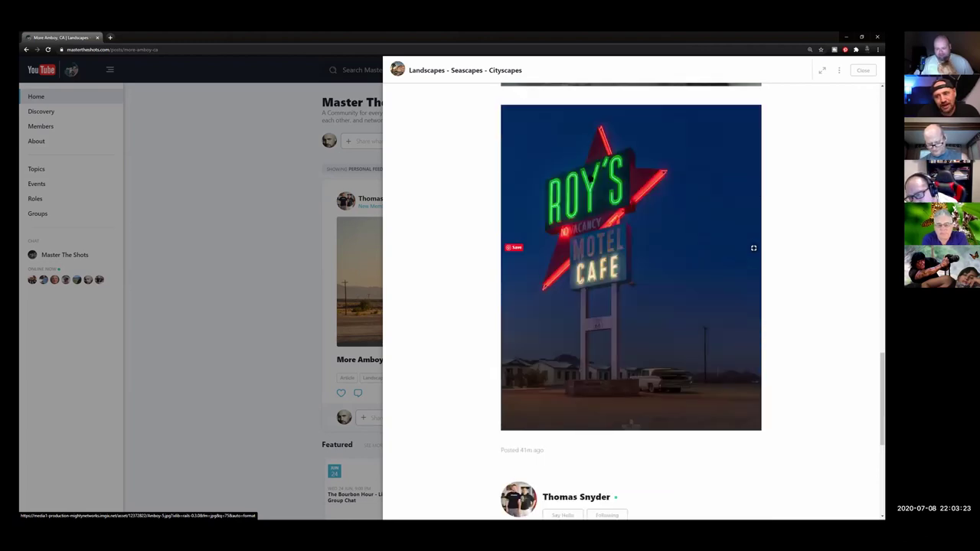
scroll(643, 325, "up", 5)
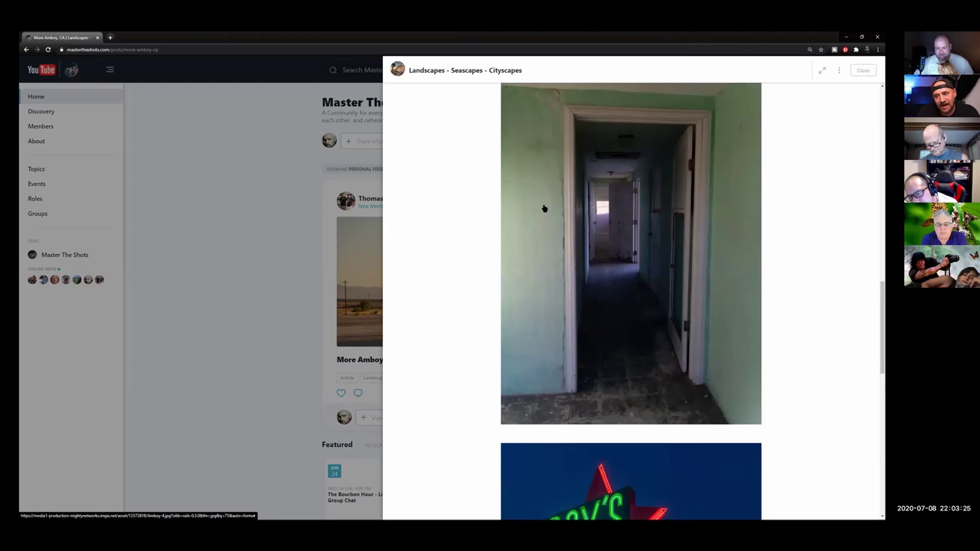
scroll(595, 267, "up", 1)
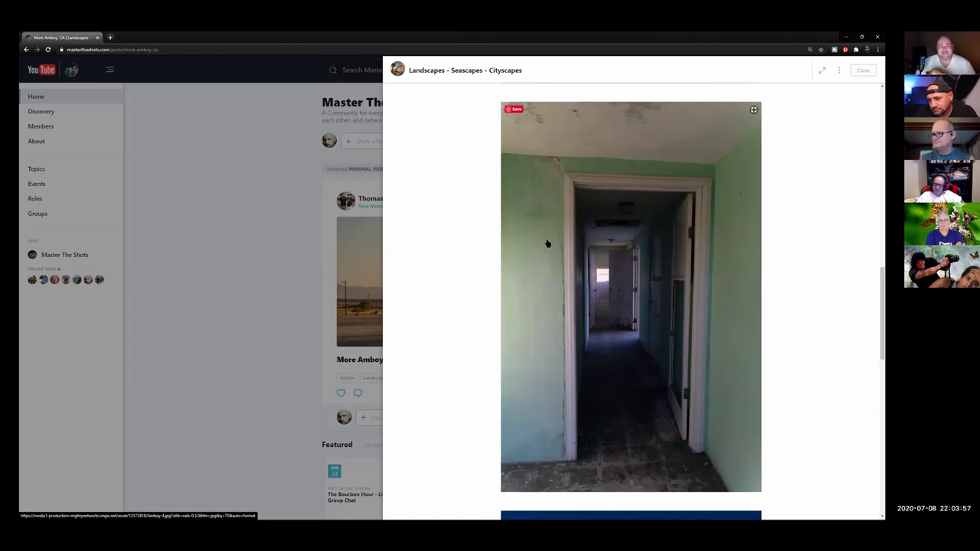
- Review the whole Amboy set in both directions, from the CAFE gas station shot to the Roy's neon sign at the post's end
scroll(547, 244, "down", 6)
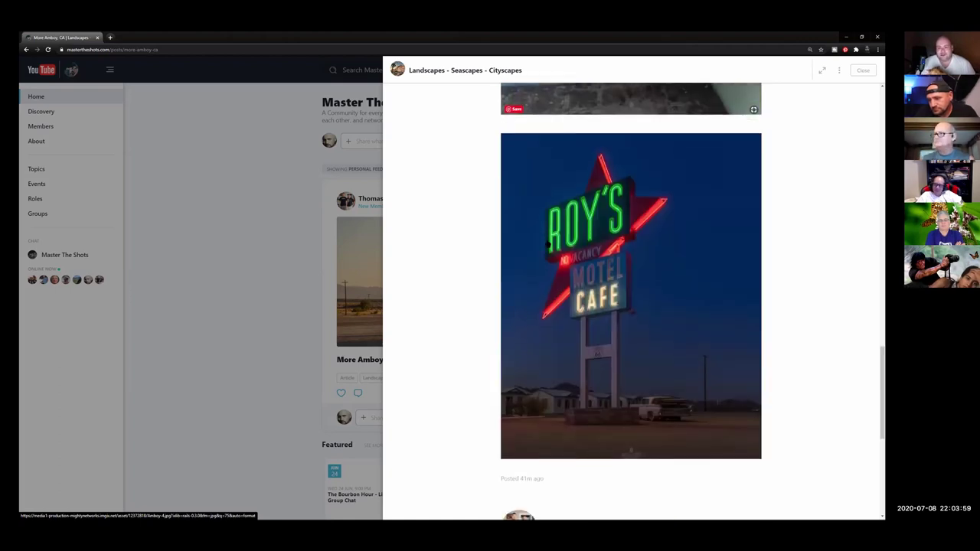
scroll(548, 243, "up", 6)
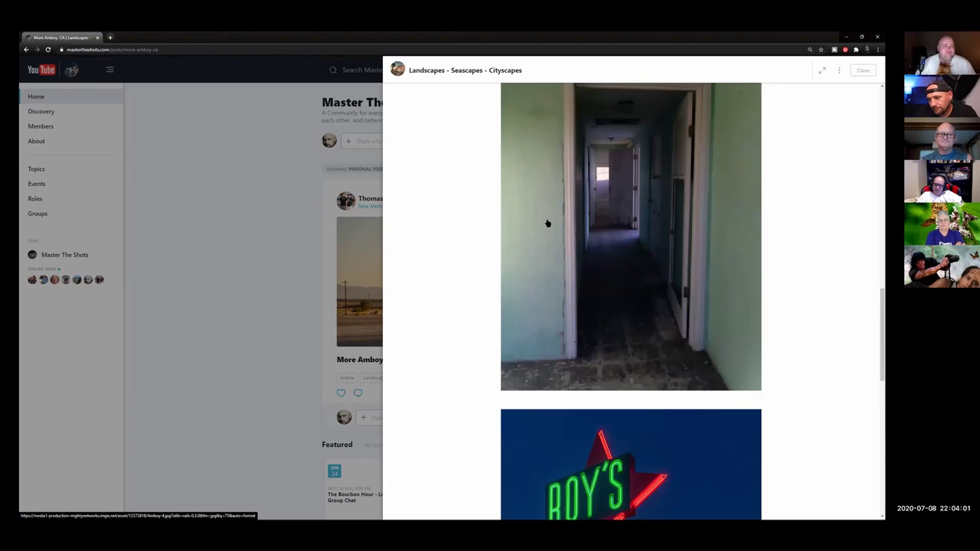
scroll(559, 226, "up", 10)
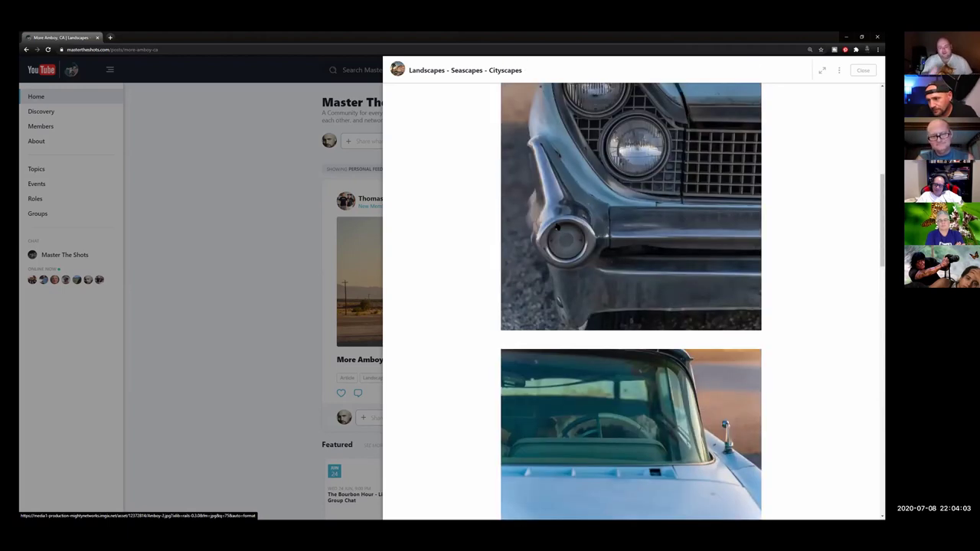
scroll(559, 226, "up", 5)
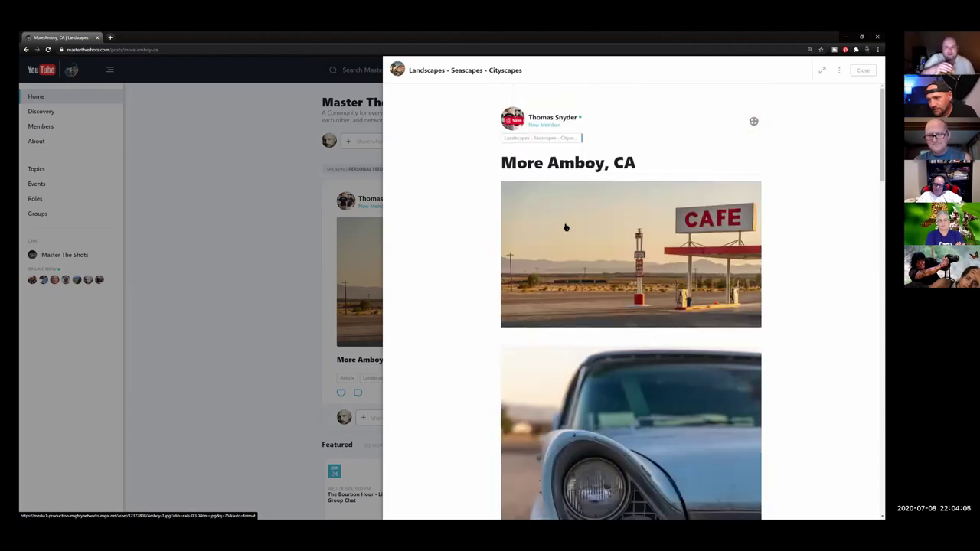
scroll(566, 228, "down", 3)
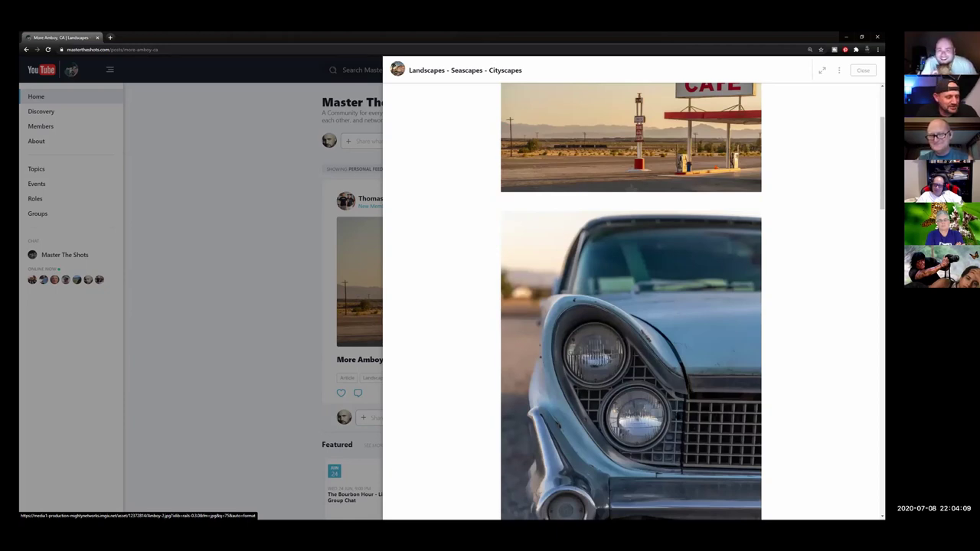
scroll(657, 421, "down", 15)
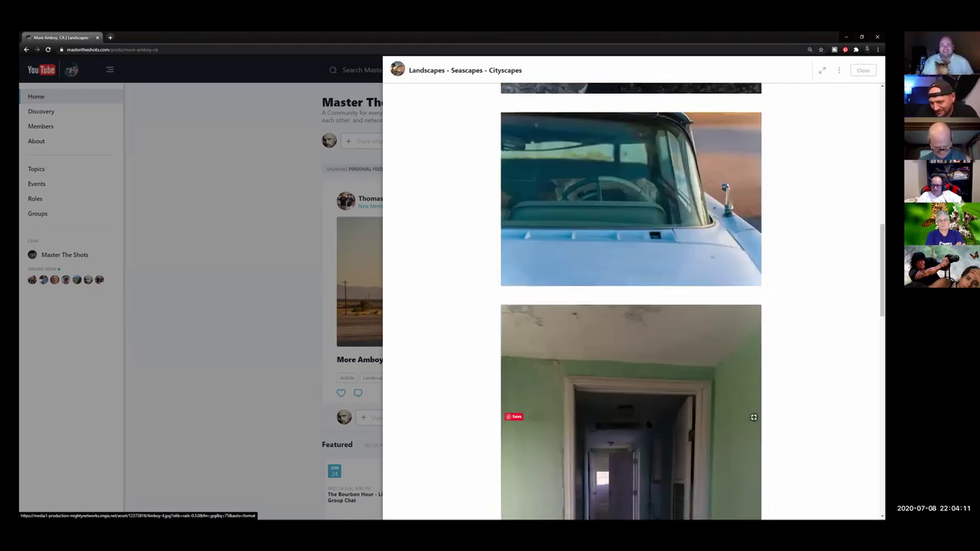
scroll(650, 417, "down", 3)
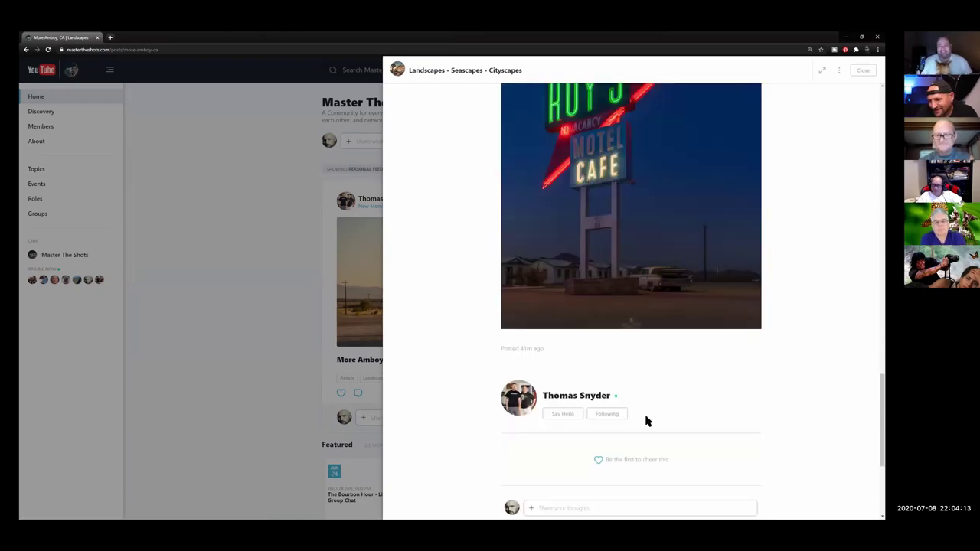
scroll(644, 412, "up", 3)
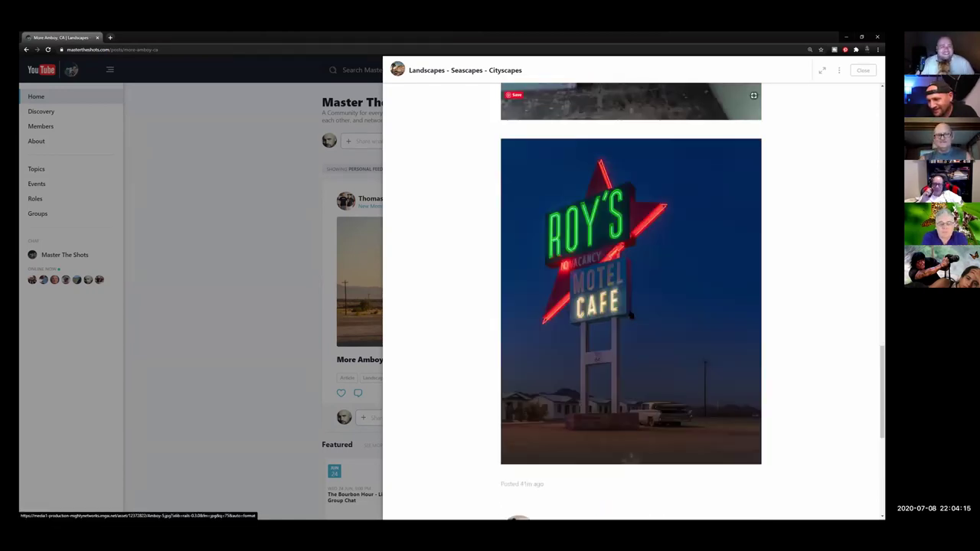
scroll(640, 310, "up", 1)
scroll(640, 310, "up", 15)
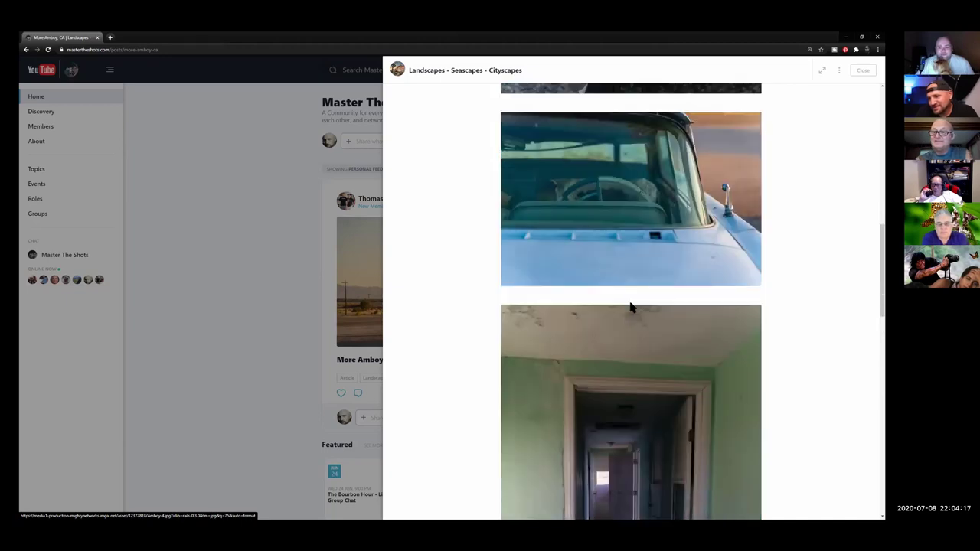
scroll(635, 278, "up", 2)
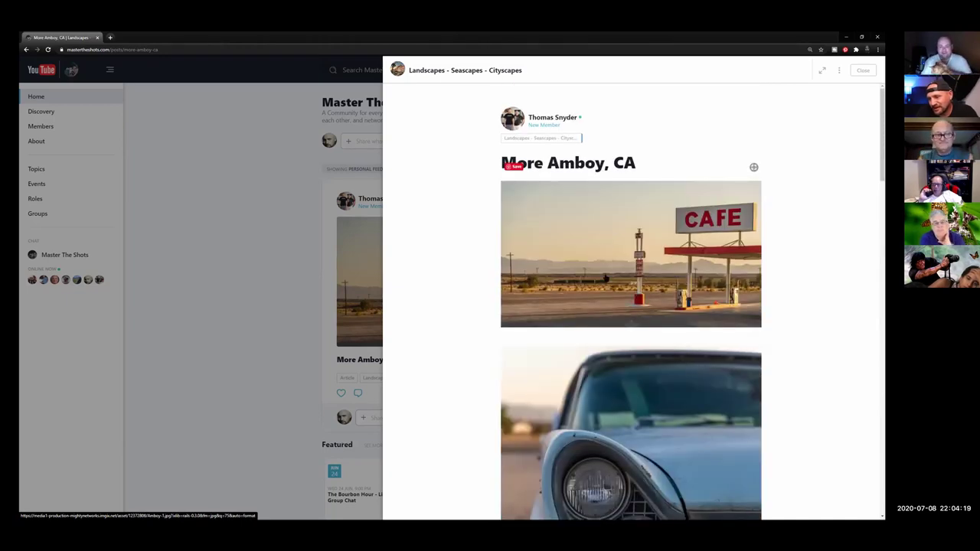
- Compare the blue car's headlight close-up with the windshield and hood photo below it
scroll(634, 278, "down", 4)
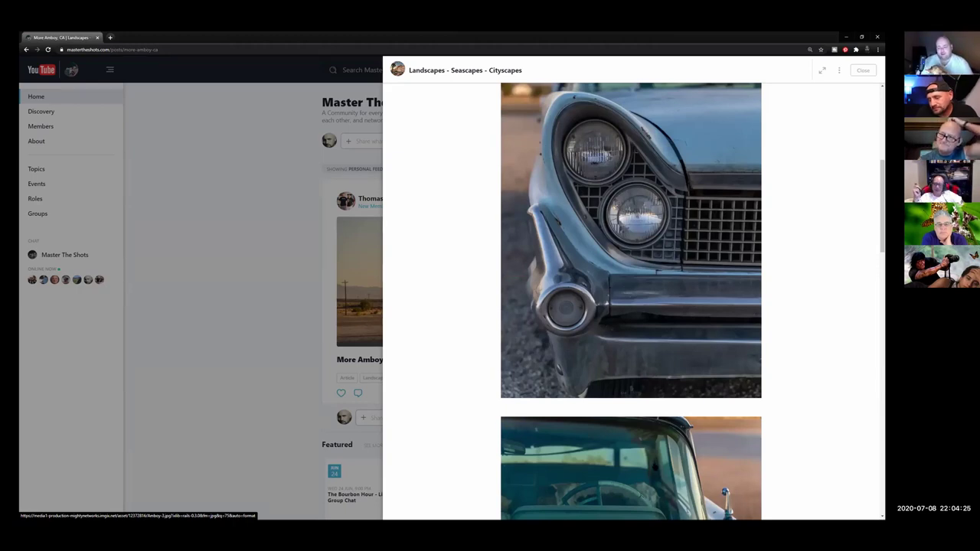
scroll(631, 302, "down", 1)
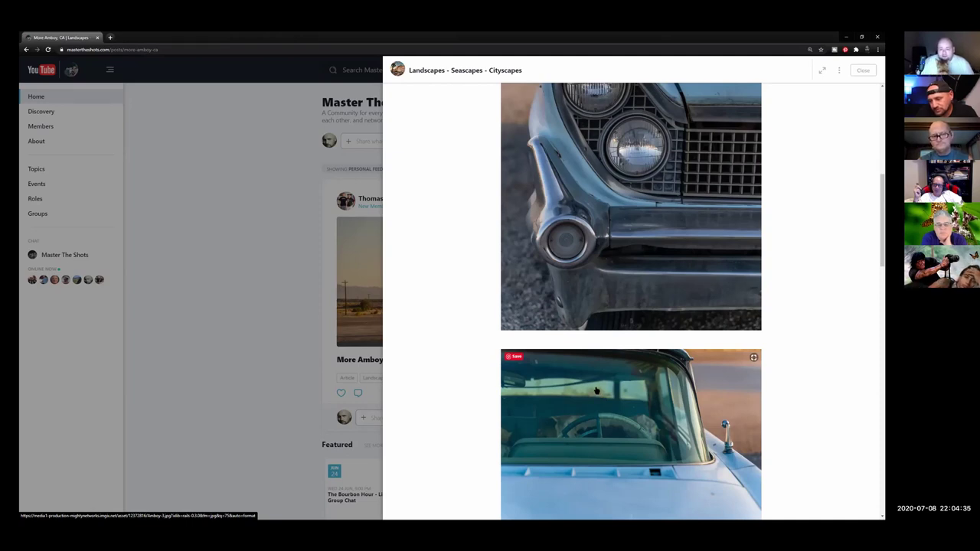
scroll(596, 390, "down", 3)
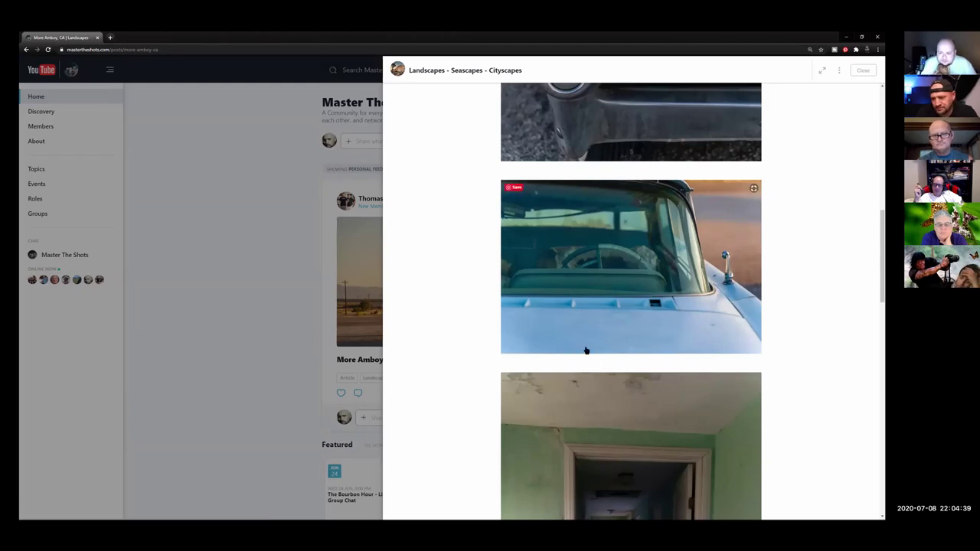
scroll(584, 349, "up", 4)
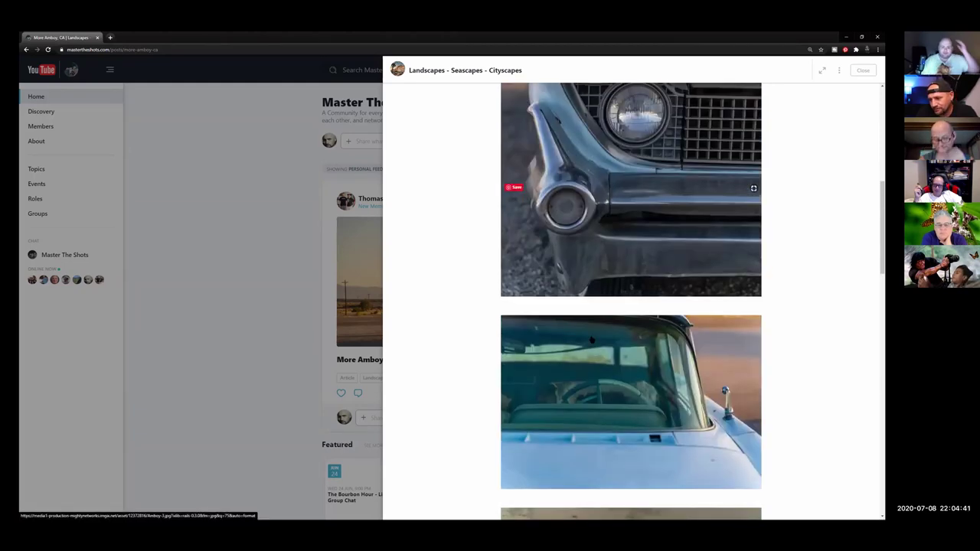
scroll(605, 338, "down", 2)
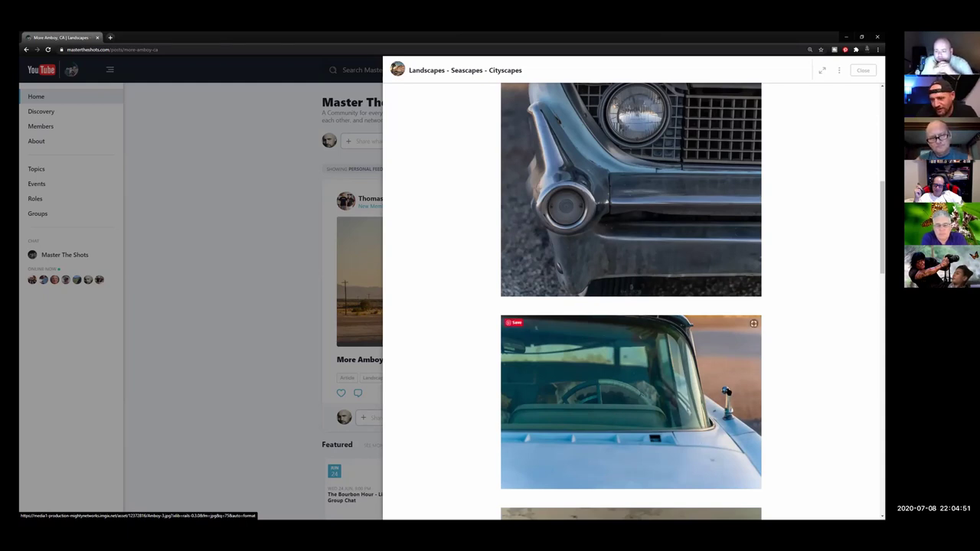
scroll(727, 394, "up", 2)
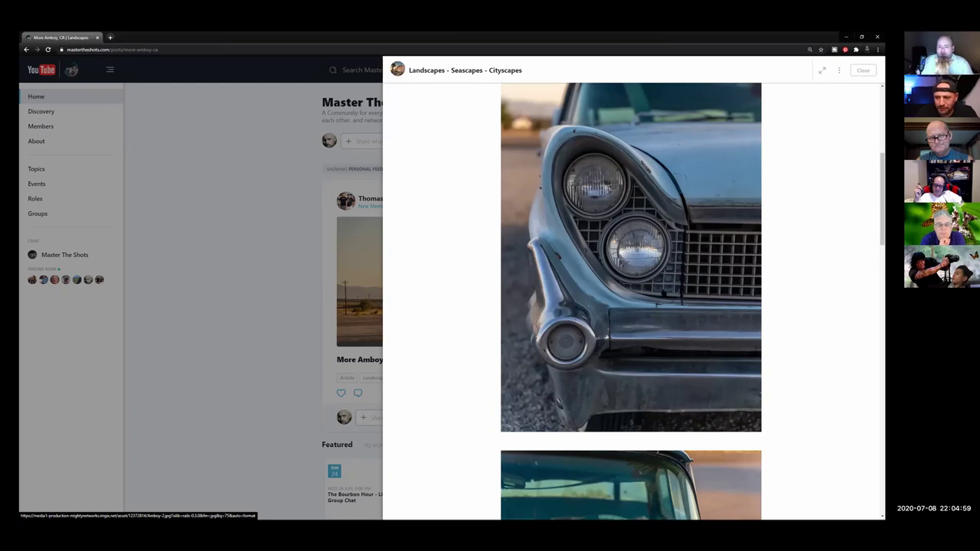
scroll(635, 449, "down", 2)
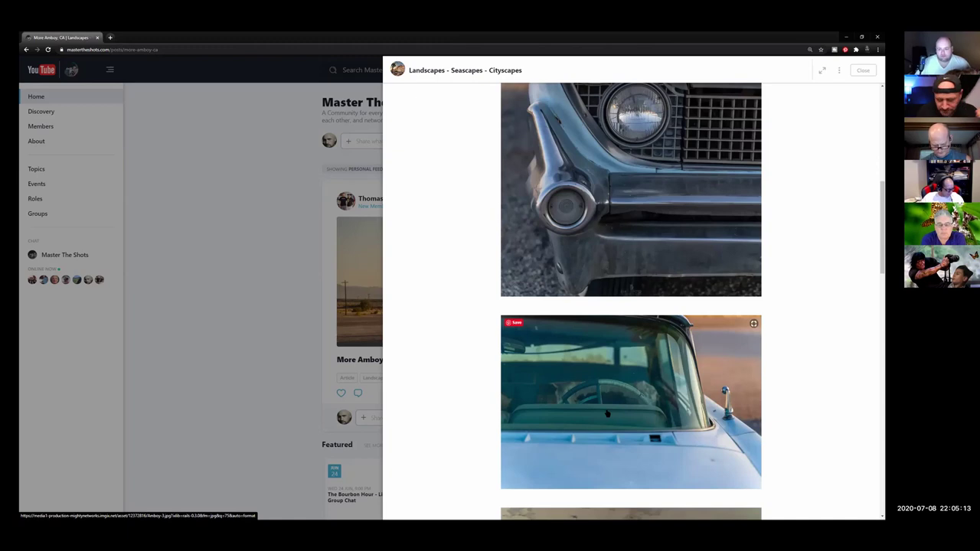
scroll(631, 342, "down", 1)
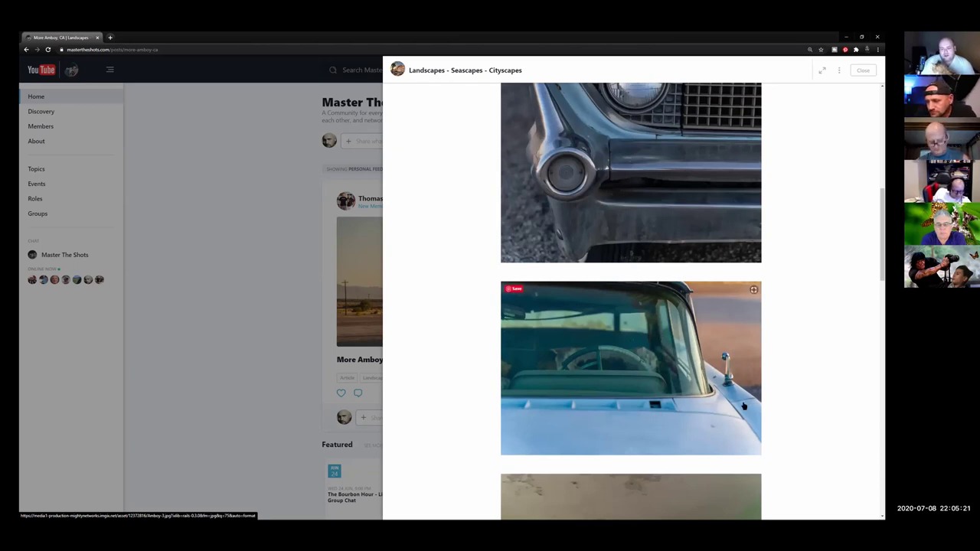
- Enlarge the CAFE gas station photo at the start of the post
scroll(743, 406, "up", 3)
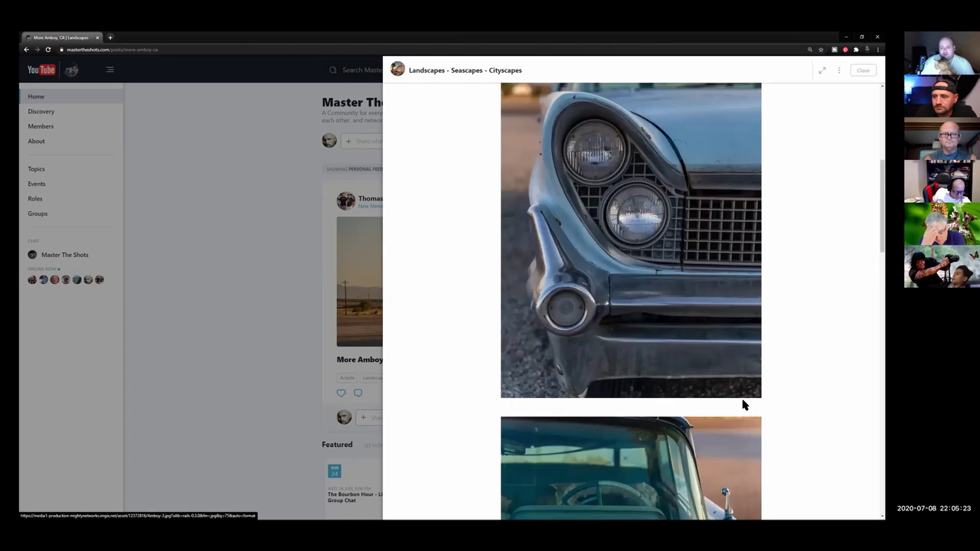
scroll(742, 405, "up", 1)
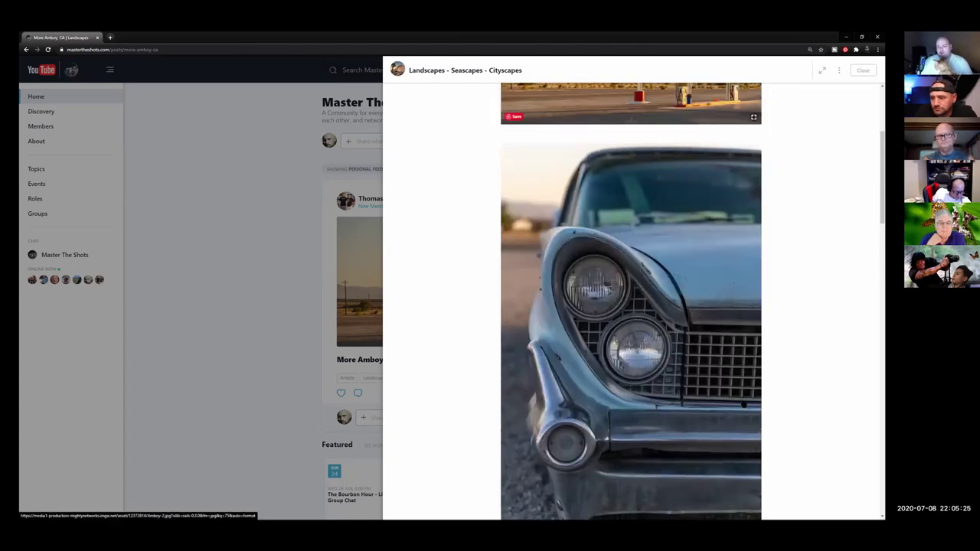
scroll(581, 264, "up", 5)
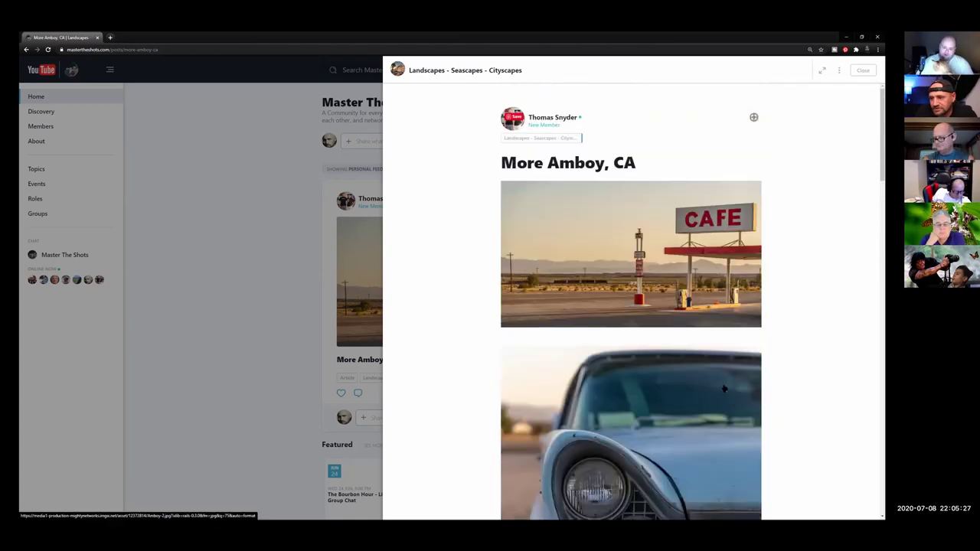
left_click(582, 268)
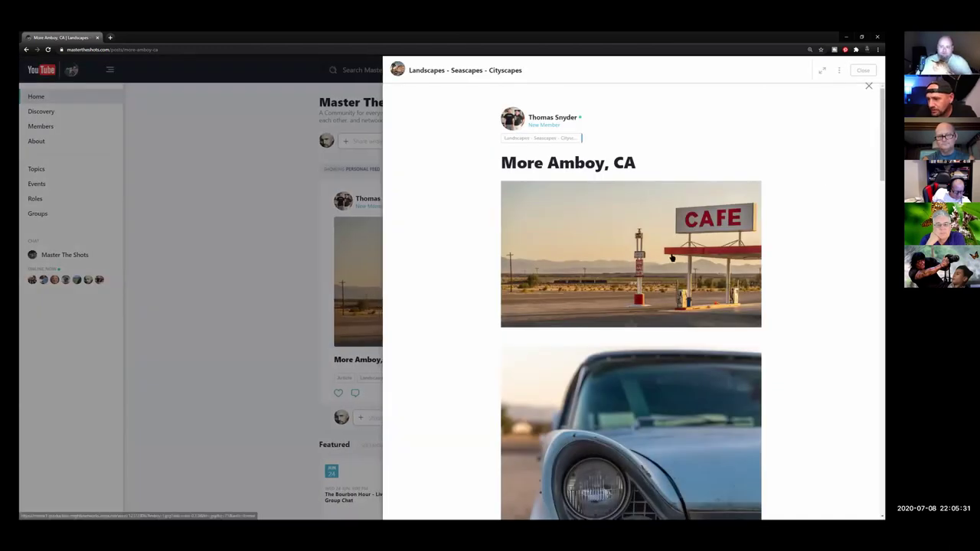
- Page through the Amboy photos to the Roy's neon sign, close the viewer and enlarge the CAFE gas station photo again
left_click(671, 258)
left_click(672, 258)
left_click(466, 243)
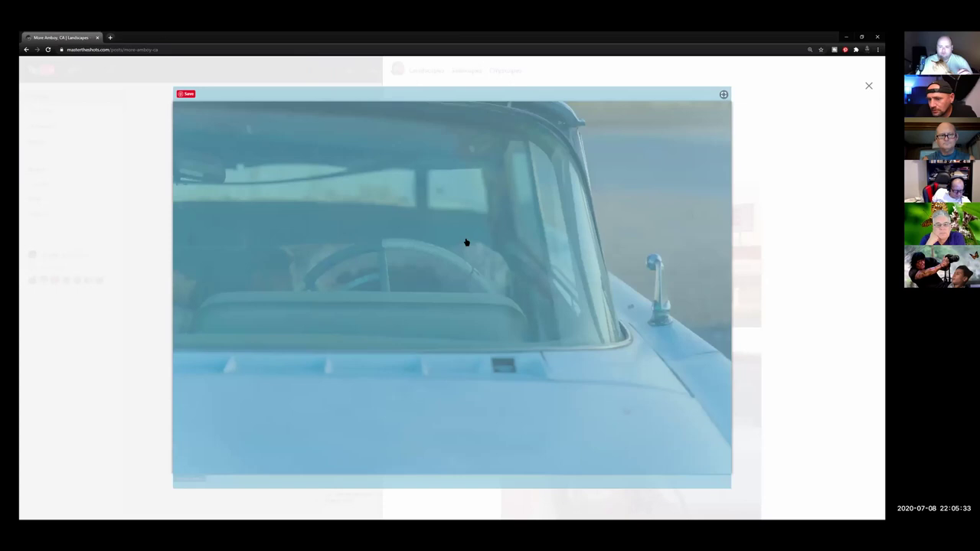
left_click(465, 243)
left_click(465, 242)
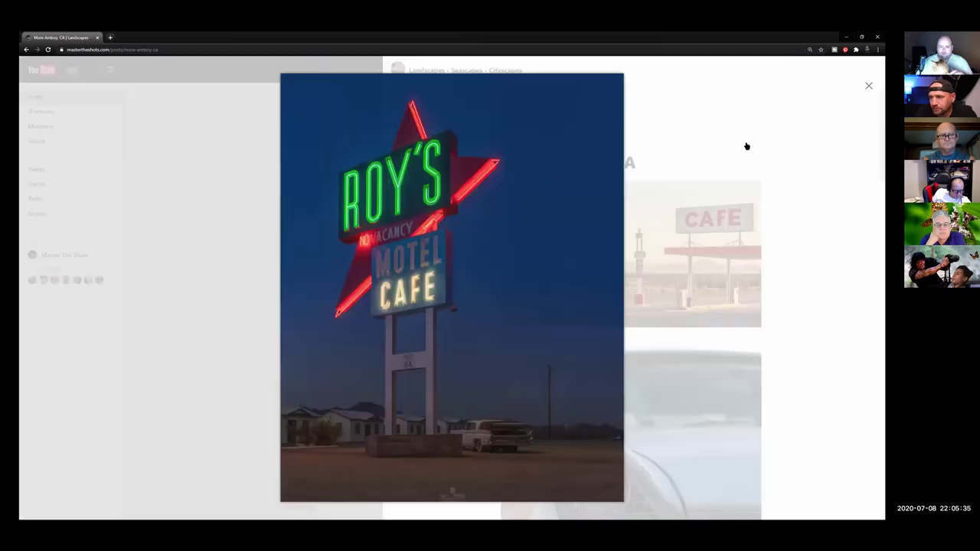
left_click(745, 146)
left_click(634, 264)
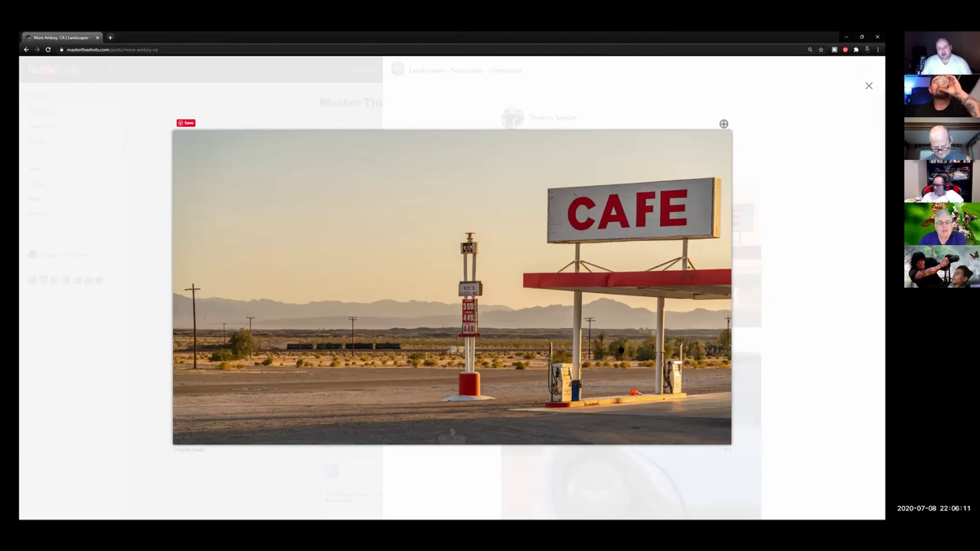
- Review the headlight, windshield and green hallway photos in turn, finishing on the Roy's neon sign
left_click(589, 340)
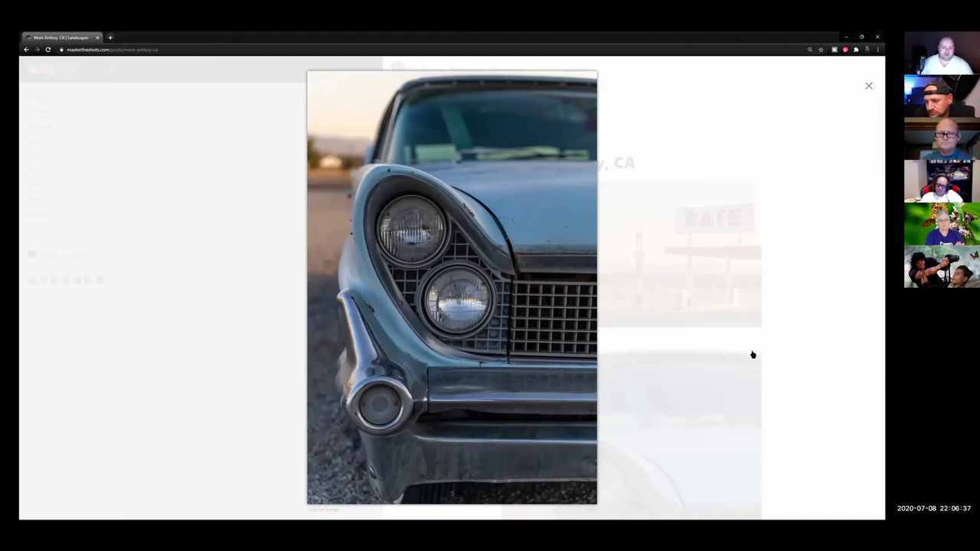
left_click(804, 234)
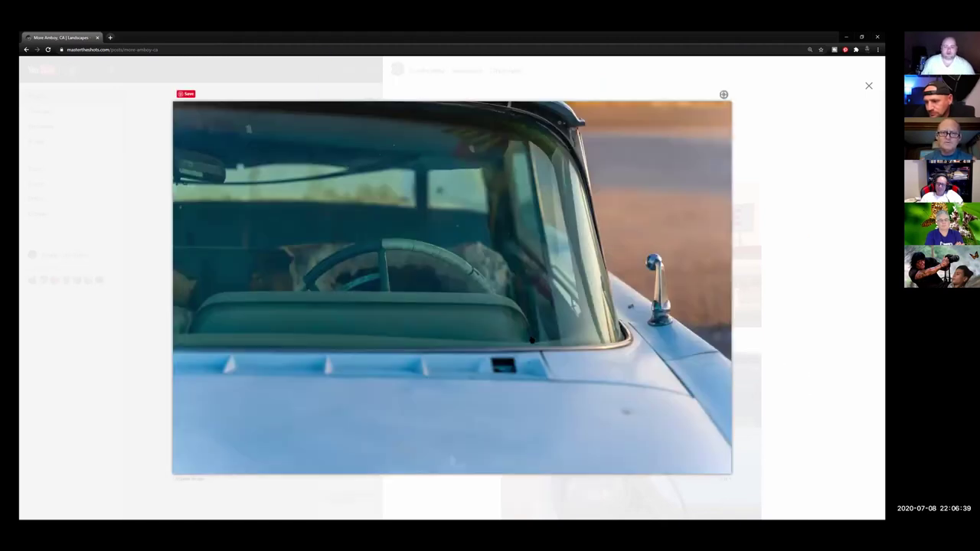
left_click(532, 339)
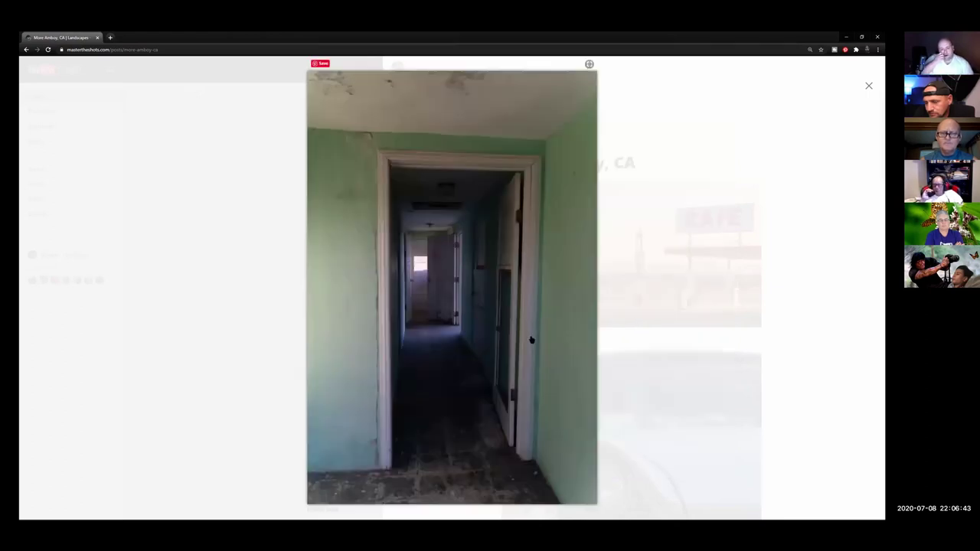
left_click(531, 340)
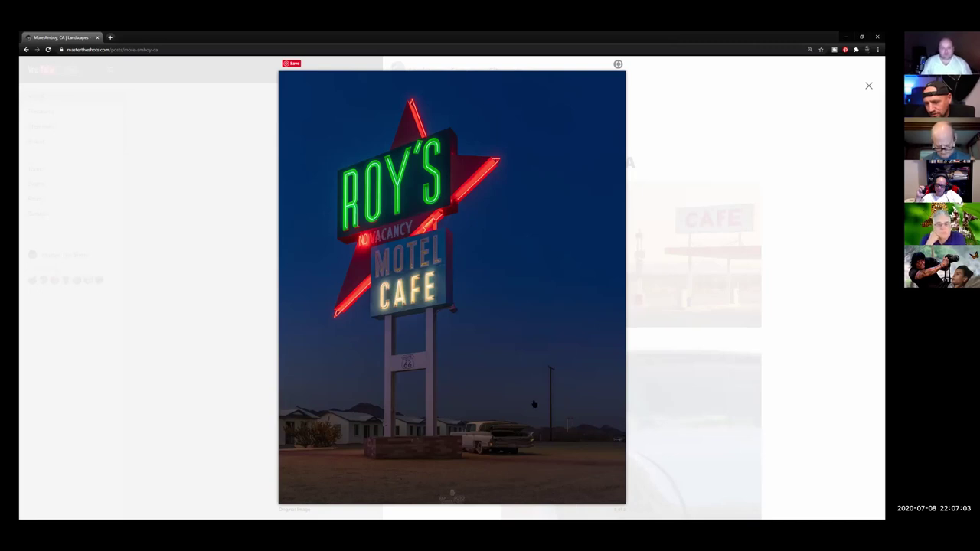
- Go through the whole Amboy set once more from its start and return to the CAFE gas station photo
key("Right")
key("Right")
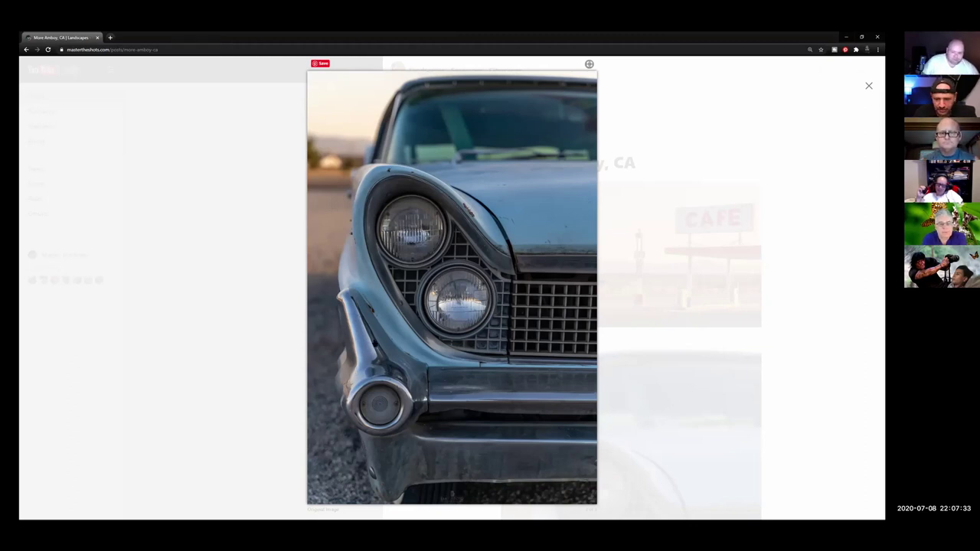
left_click(552, 287)
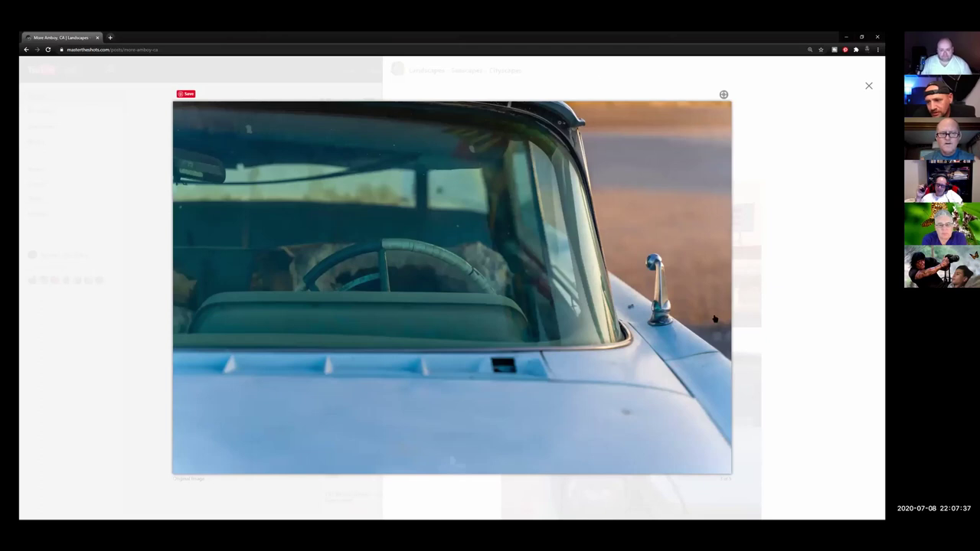
left_click(559, 388)
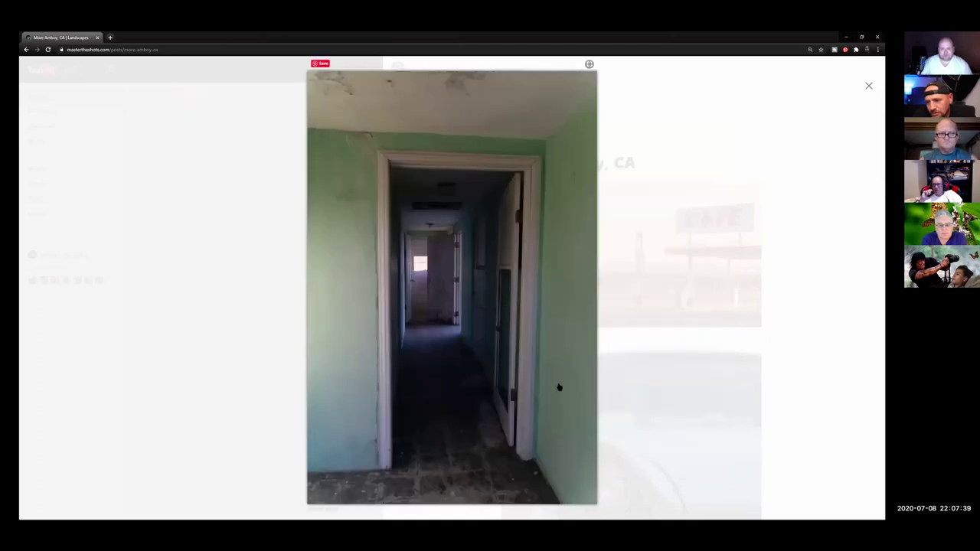
left_click(553, 279)
left_click(554, 279)
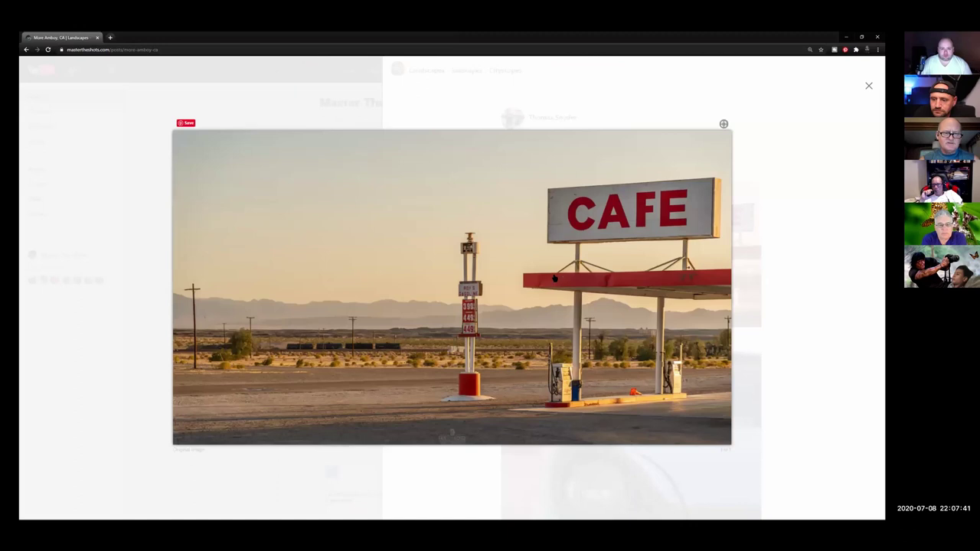
- Compare the blue car's windshield and headlight shots with the rest of the set, ending on the CAFE gas station photo
left_click(554, 278)
left_click(554, 279)
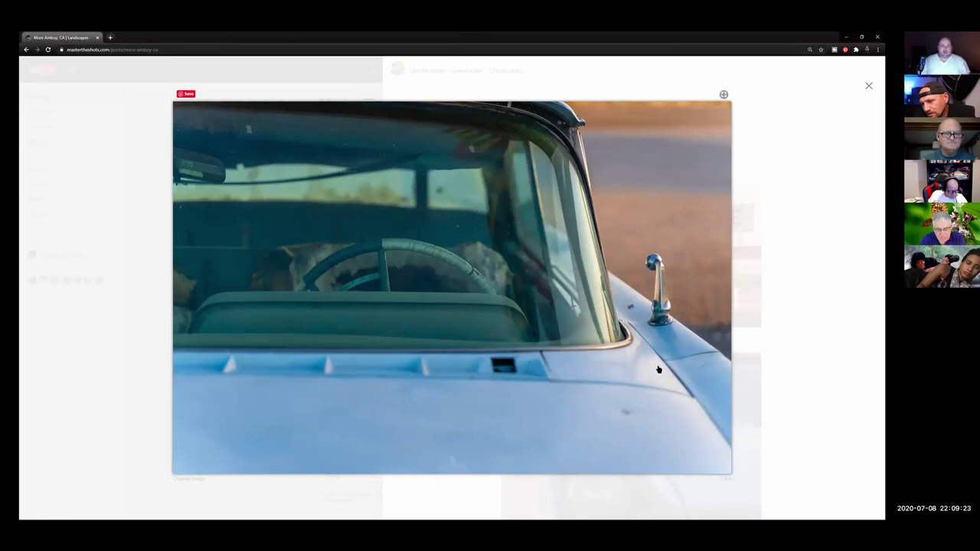
left_click(694, 285)
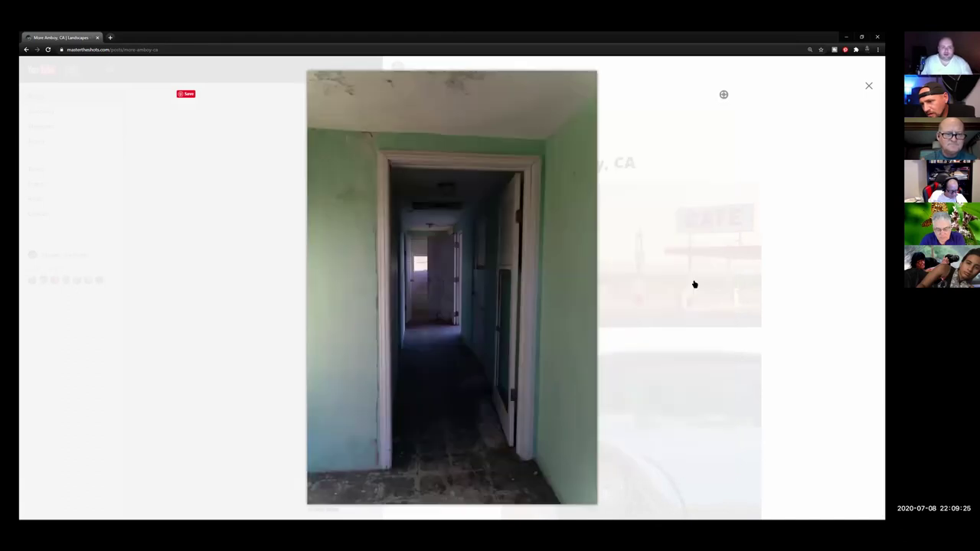
left_click(583, 307)
left_click(583, 307)
left_click(583, 308)
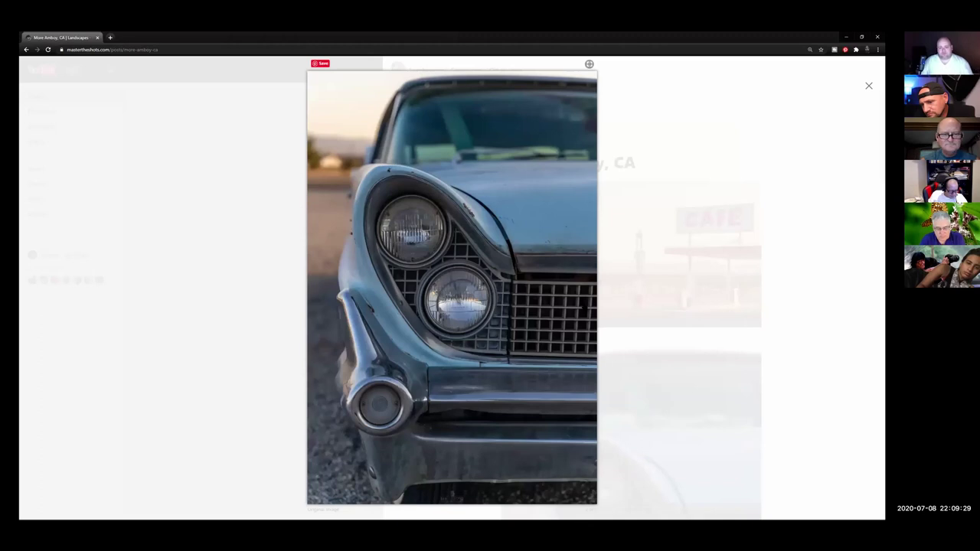
left_click(532, 300)
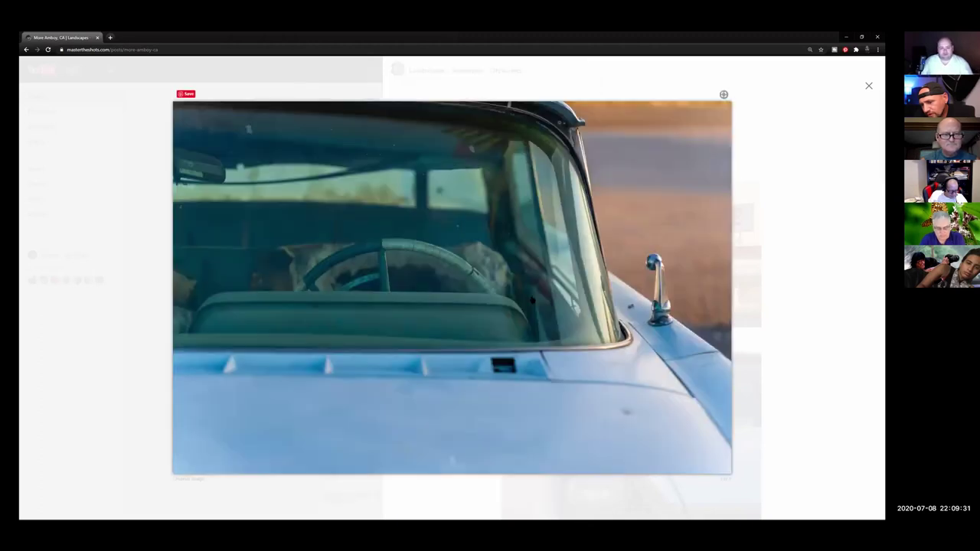
left_click(532, 300)
left_click(564, 250)
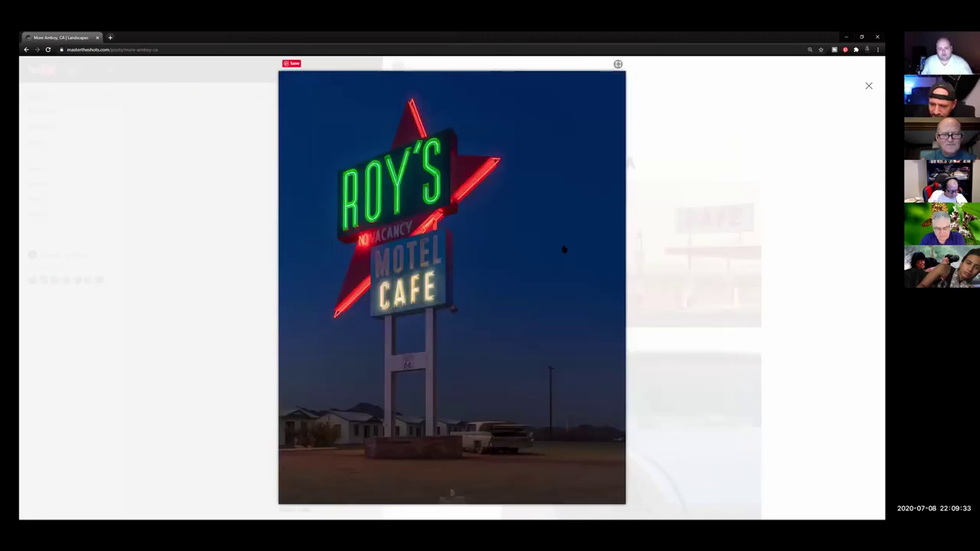
left_click(564, 250)
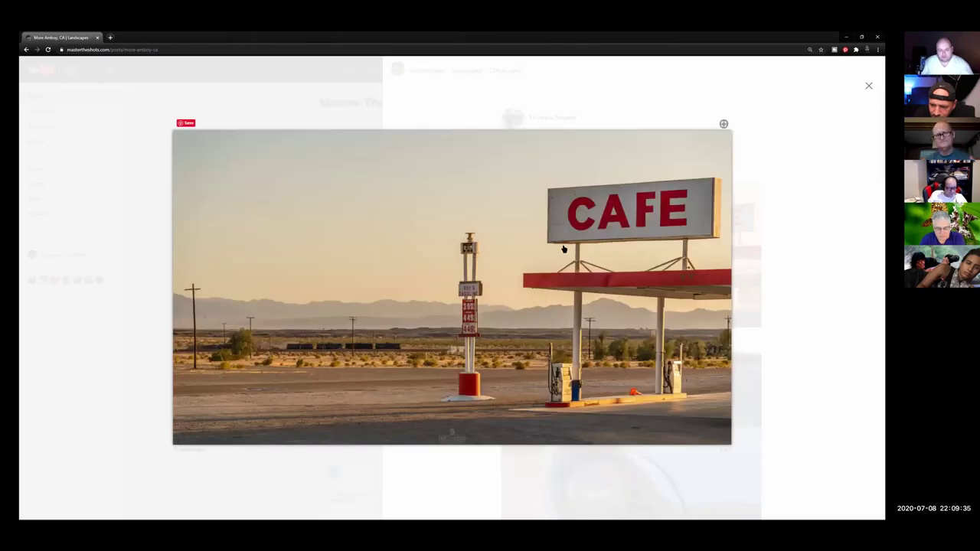
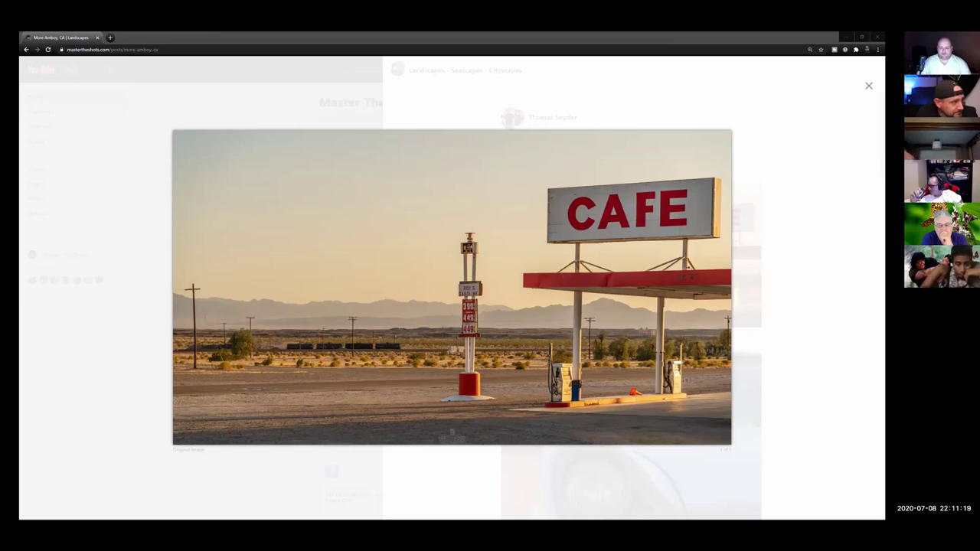
- Switch to Facebook in a new tab, enlarge the car photos received in a chat and view the black-and-white truck wheel shot
left_click_drag(157, 37, 170, 36)
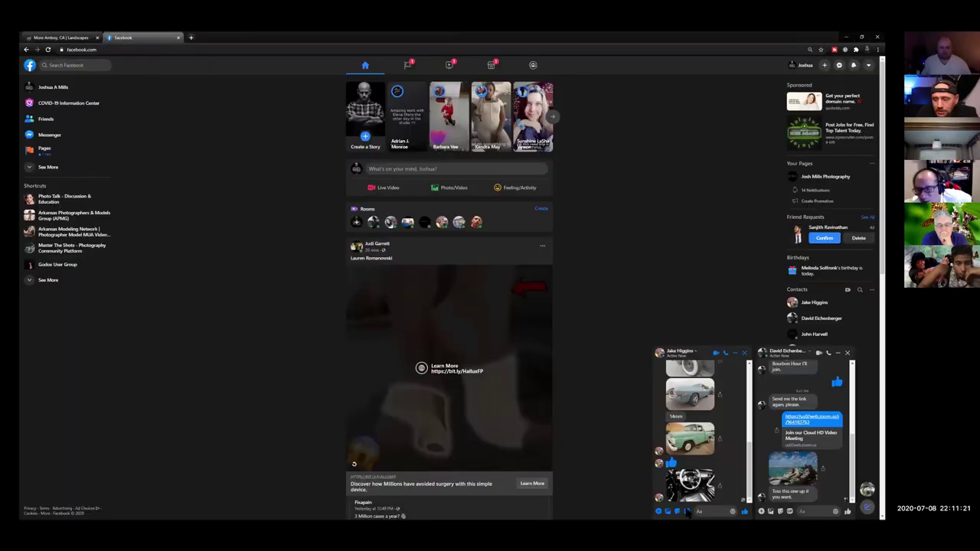
left_click(667, 366)
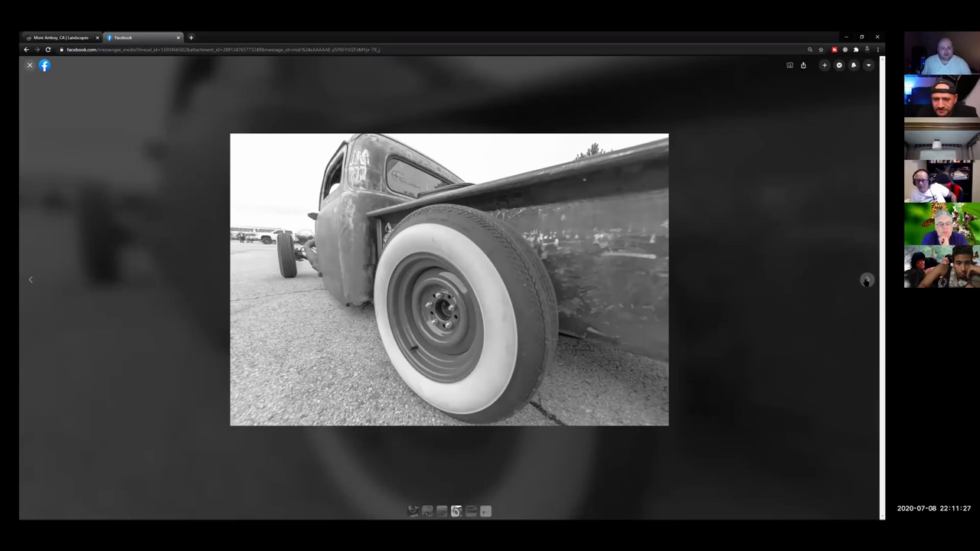
left_click(485, 512)
left_click(471, 511)
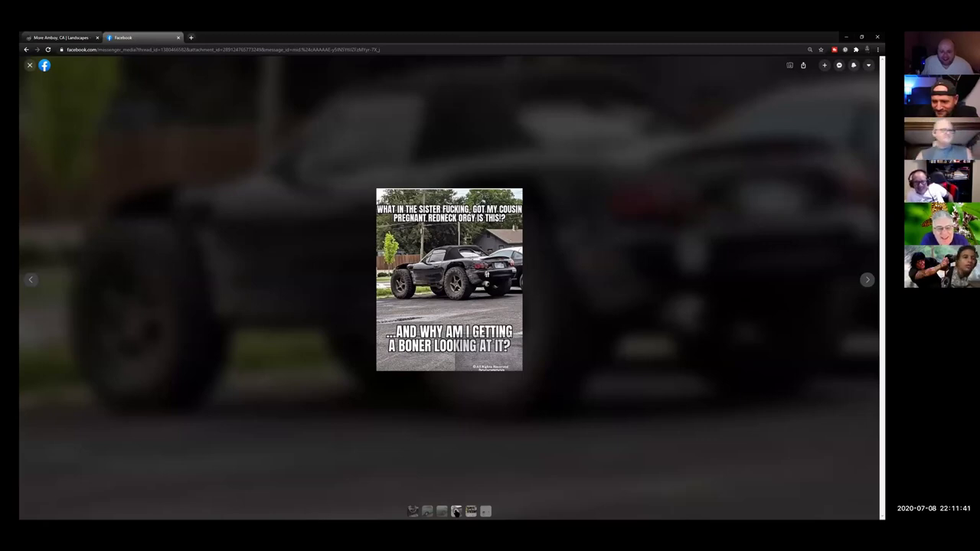
key("Right")
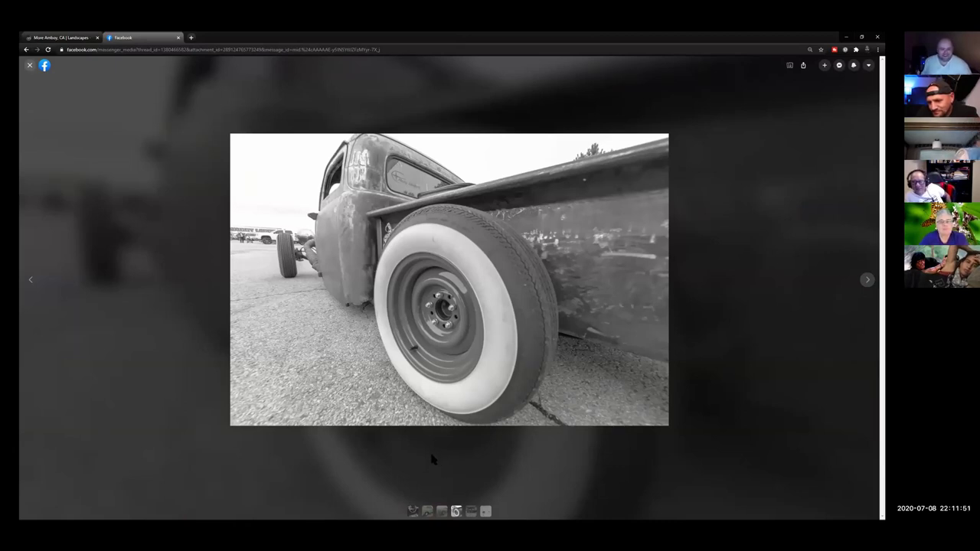
- Compare the light blue car with the black-and-white truck wheel, and view the green Ford pickup and the steering wheel interior
left_click(442, 512)
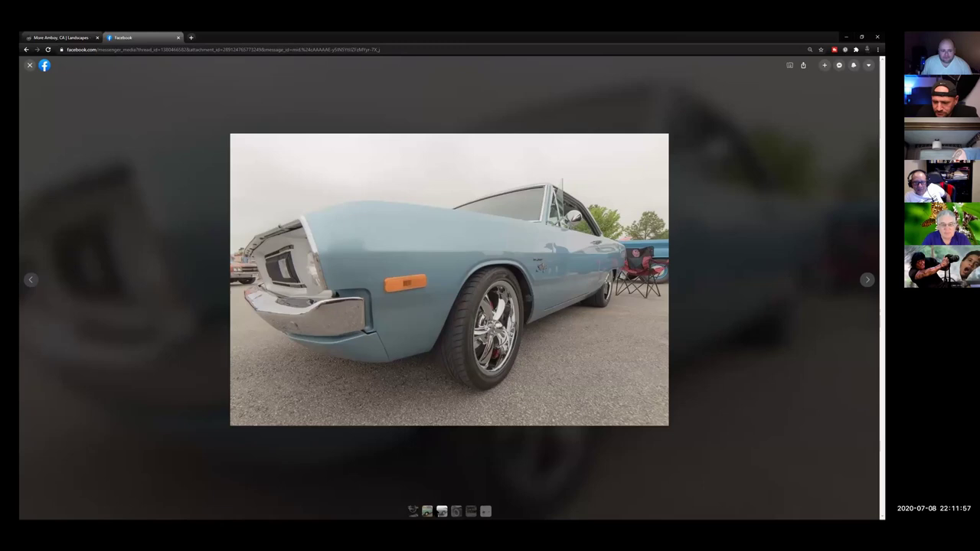
left_click(456, 511)
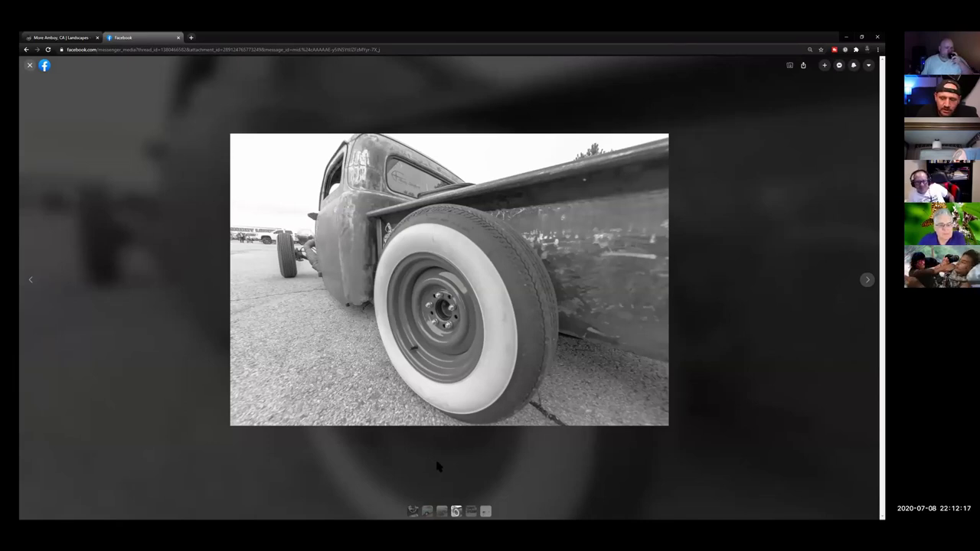
left_click(441, 513)
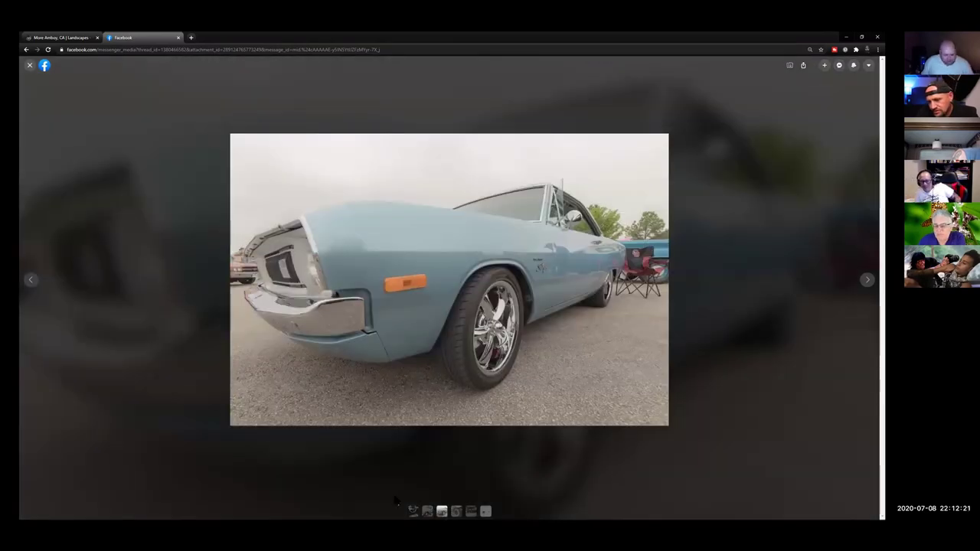
left_click(427, 511)
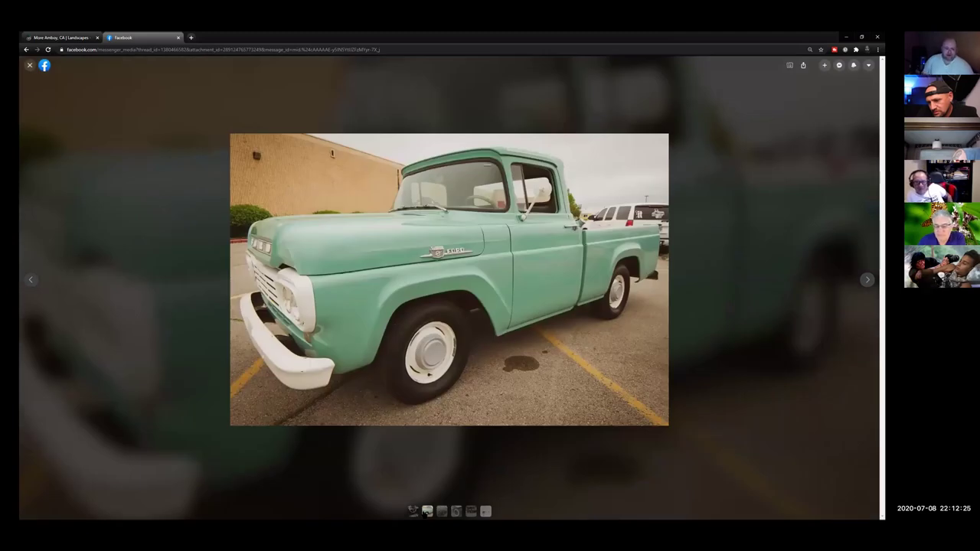
left_click(412, 510)
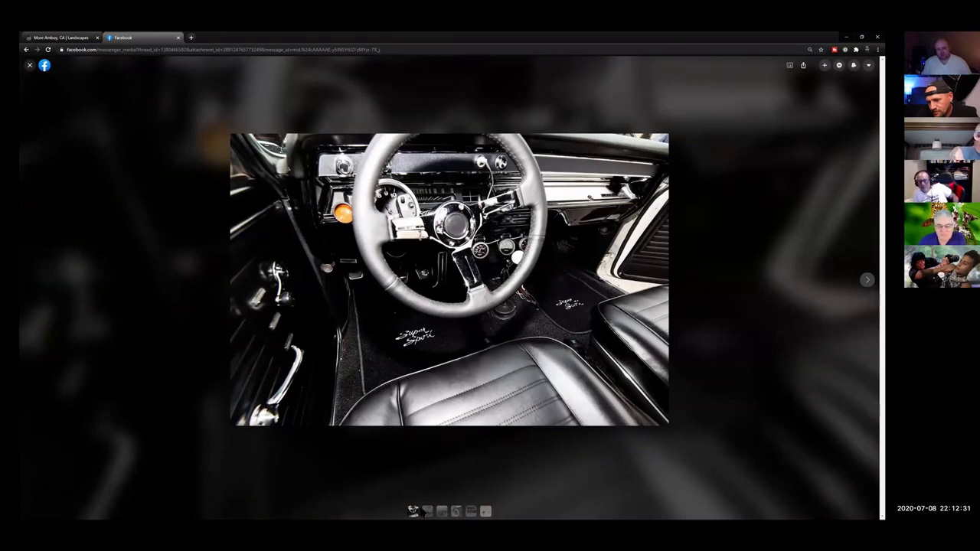
- Revisit the green Ford pickup and the light blue car, and return to the black-and-white truck wheel photo
left_click(429, 511)
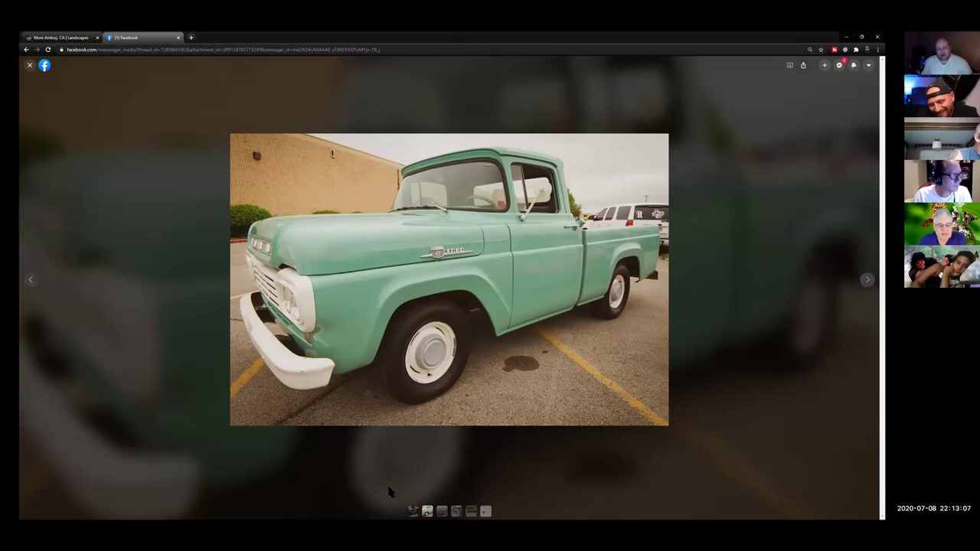
left_click(442, 511)
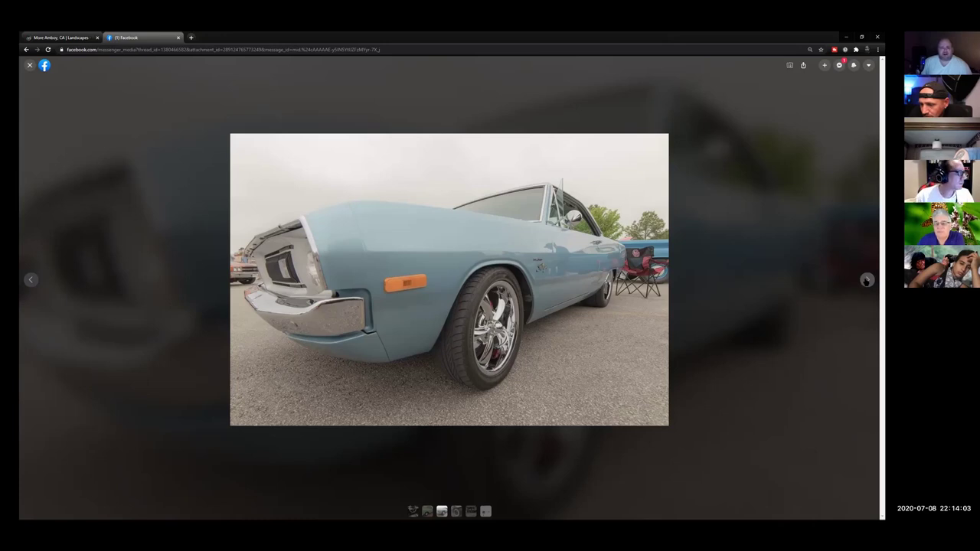
left_click(865, 280)
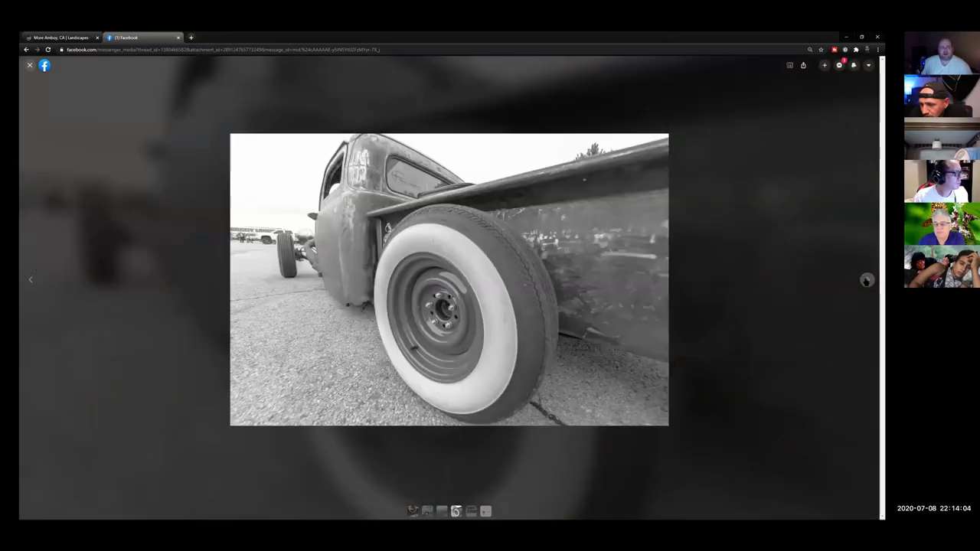
left_click(866, 280)
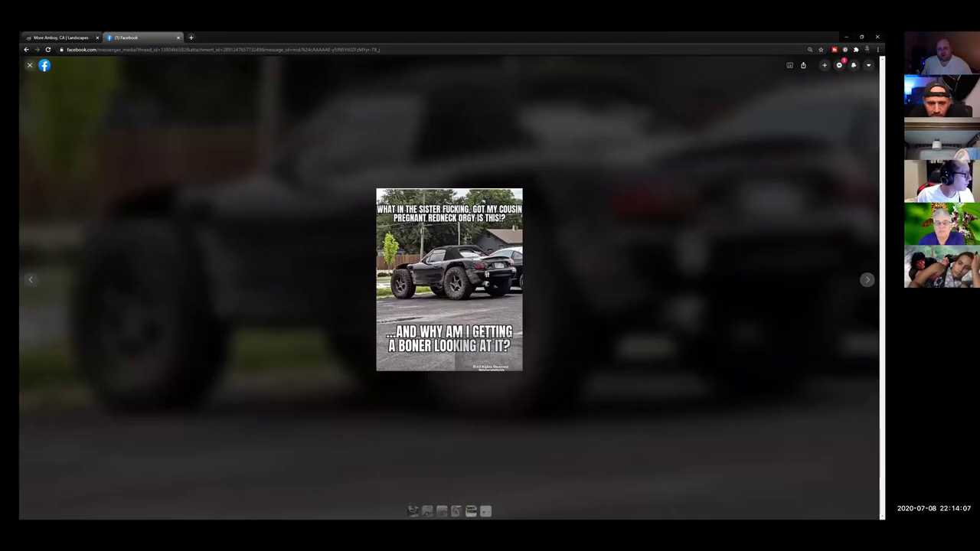
key("Left")
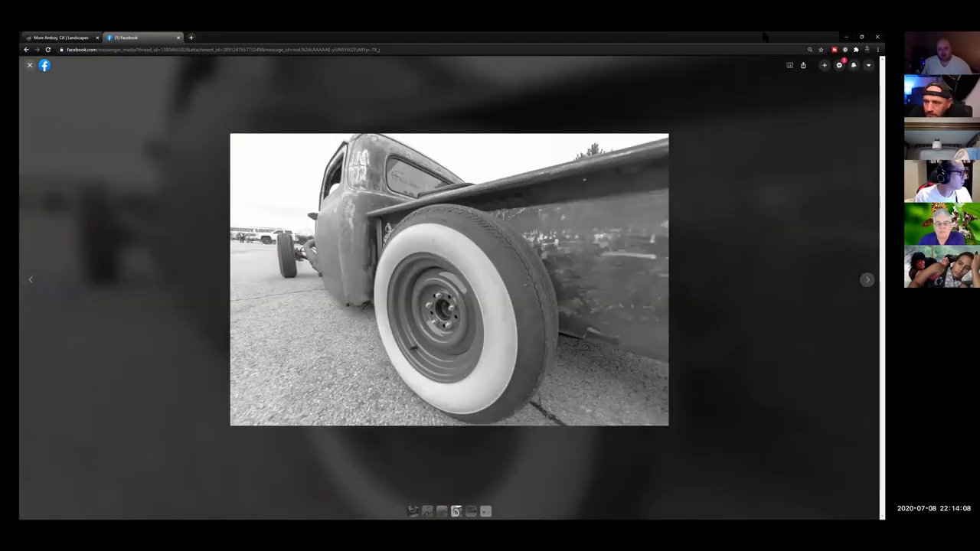
- Leave the photo viewer for Messenger, show the notifications and open the conversation containing the classic car photos
left_click(839, 65)
left_click(808, 132)
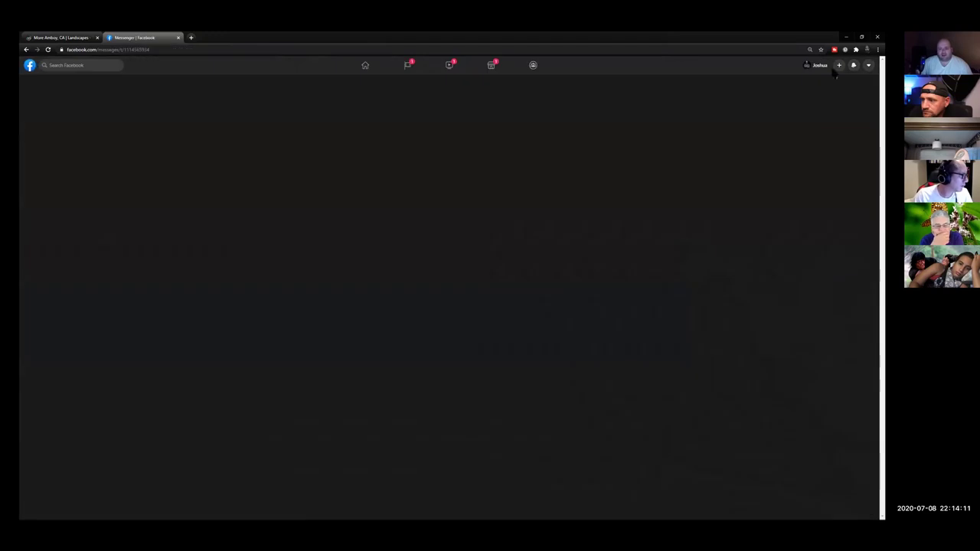
left_click(853, 65)
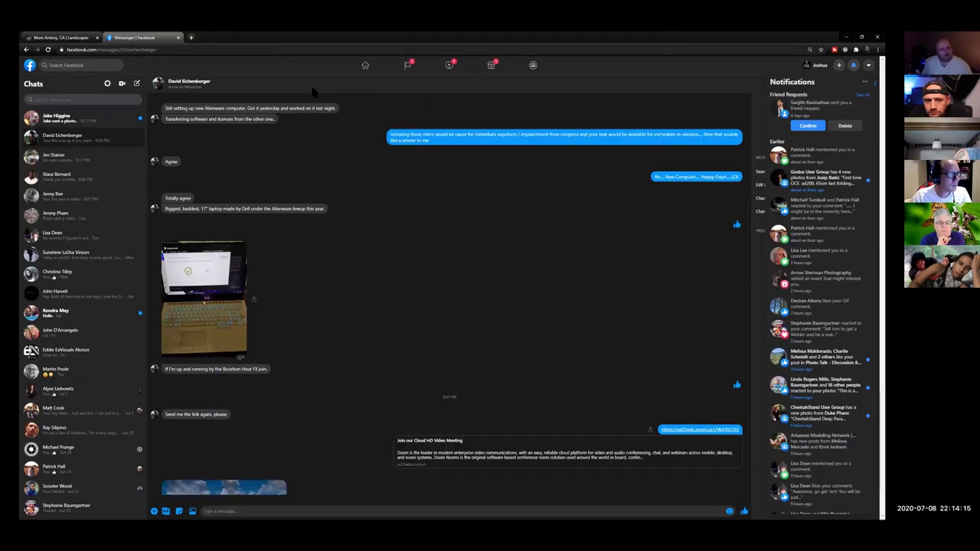
left_click(80, 119)
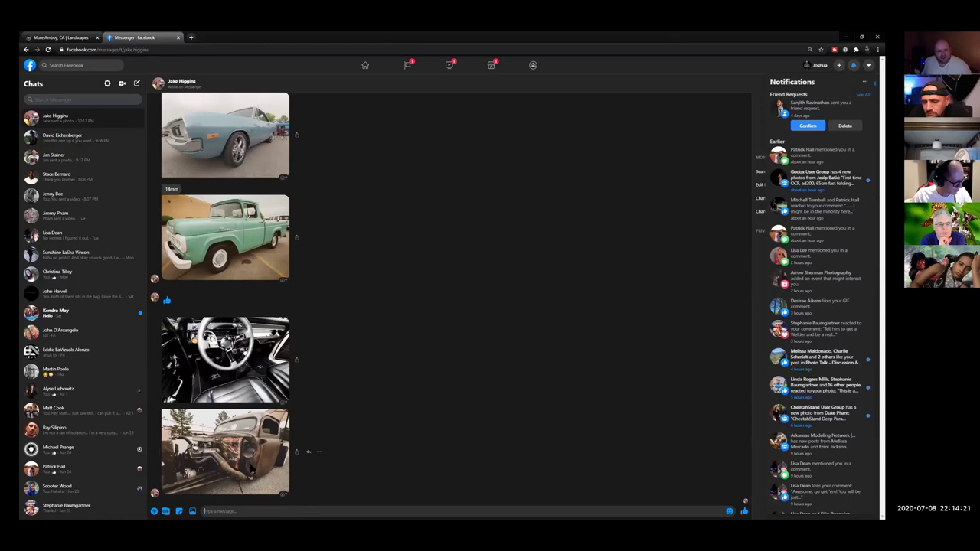
- Enlarge the rusty hot rod photo in the conversation for review and dismiss the notifications list
left_click(249, 469)
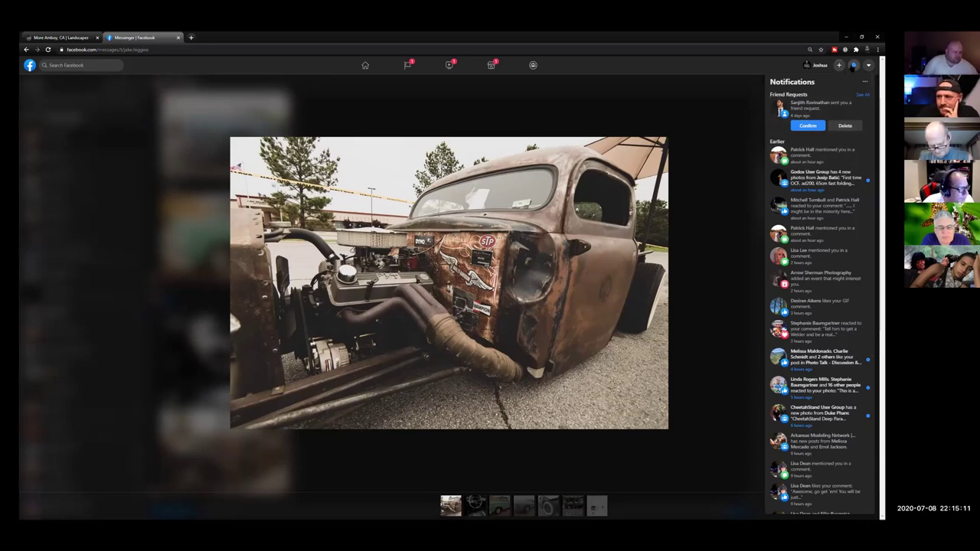
left_click(852, 66)
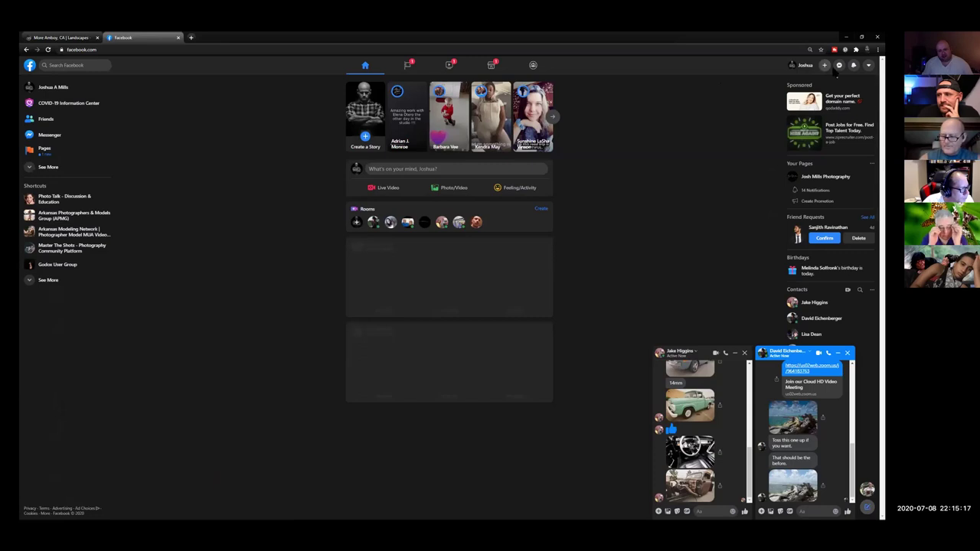
- Open the conversation containing the driftwood beach photos in full Messenger and enlarge the edited version with the deep blue sky
left_click(839, 66)
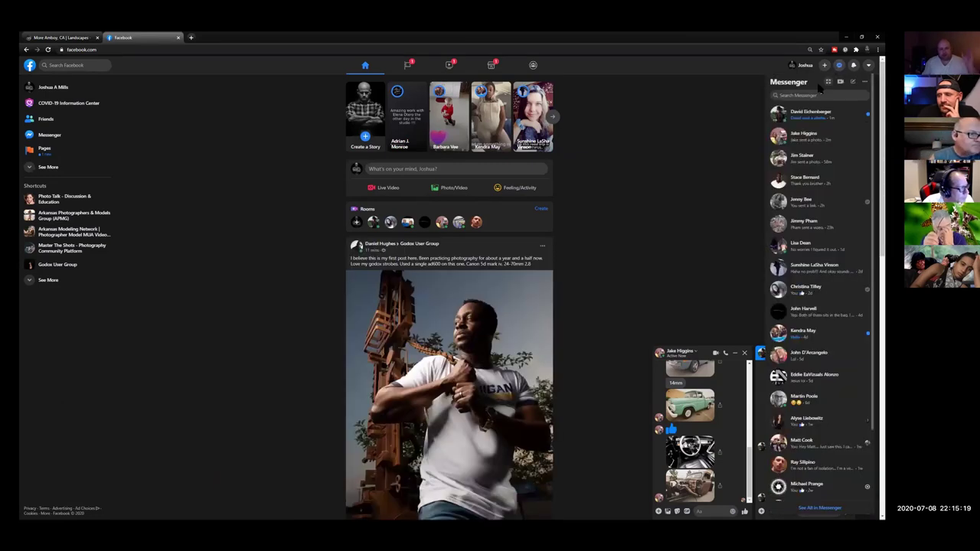
left_click(802, 119)
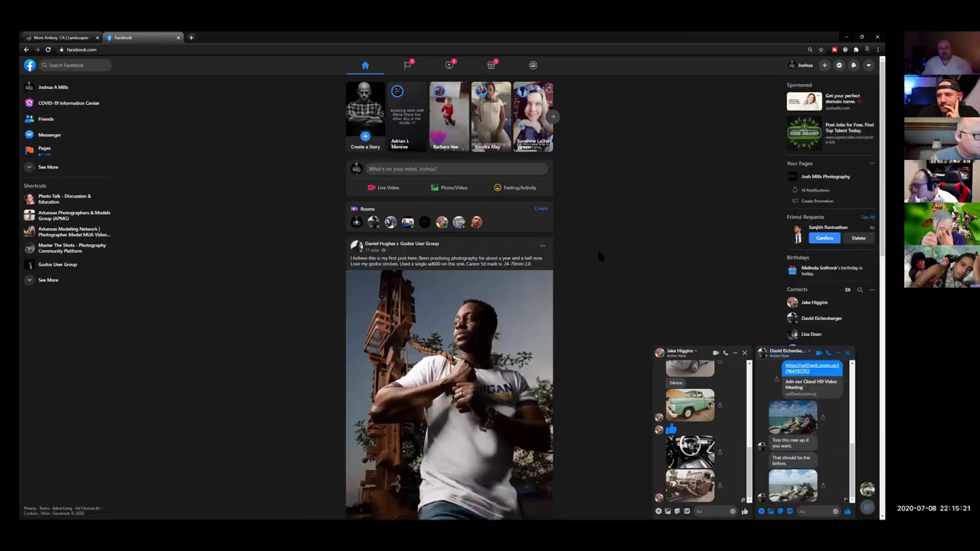
left_click(67, 137)
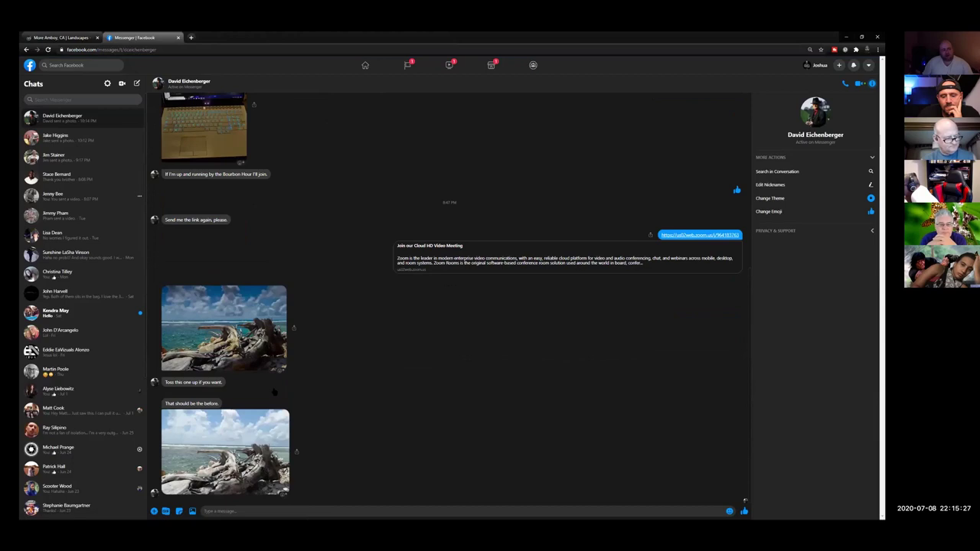
left_click(221, 417)
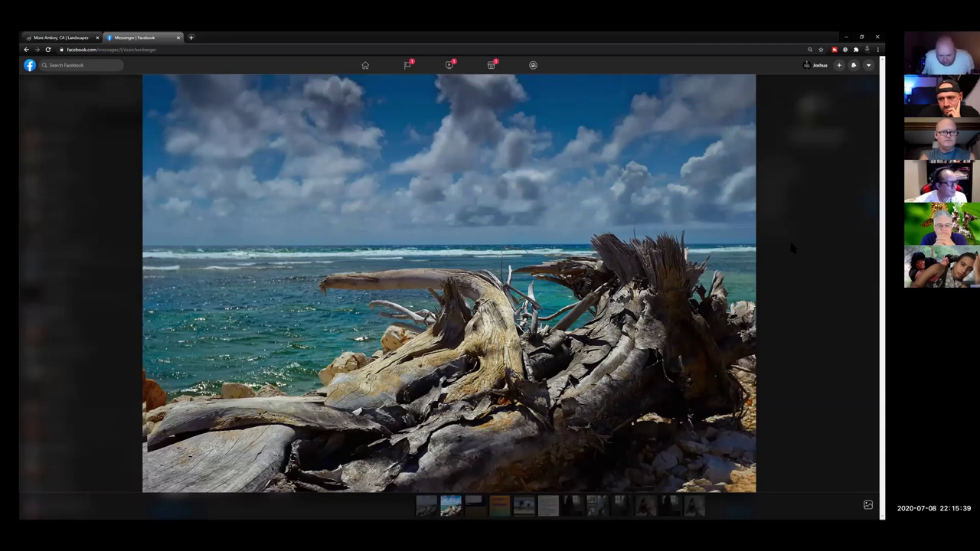
mouse_move(791, 247)
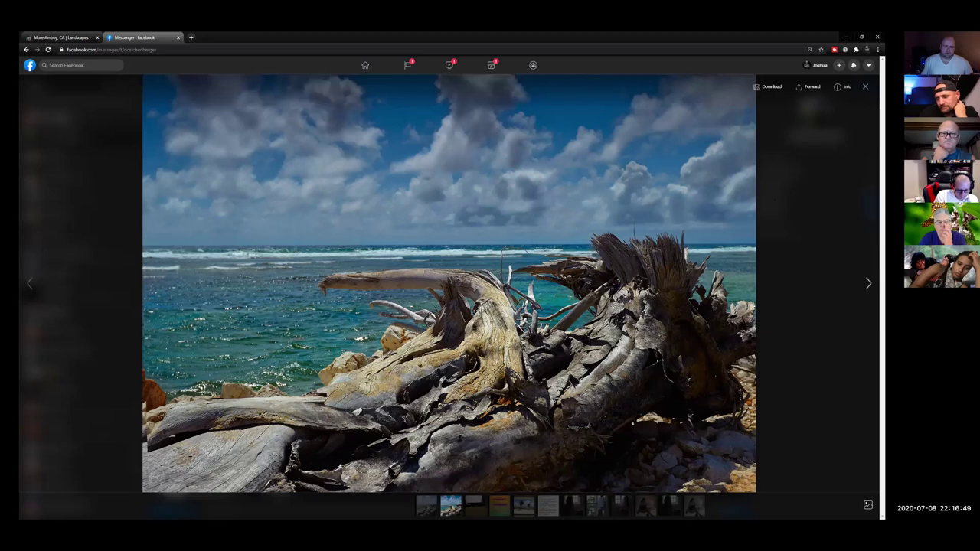
- Compare the unedited driftwood beach photo with the edited version several times, finishing on the unedited one
left_click(425, 503)
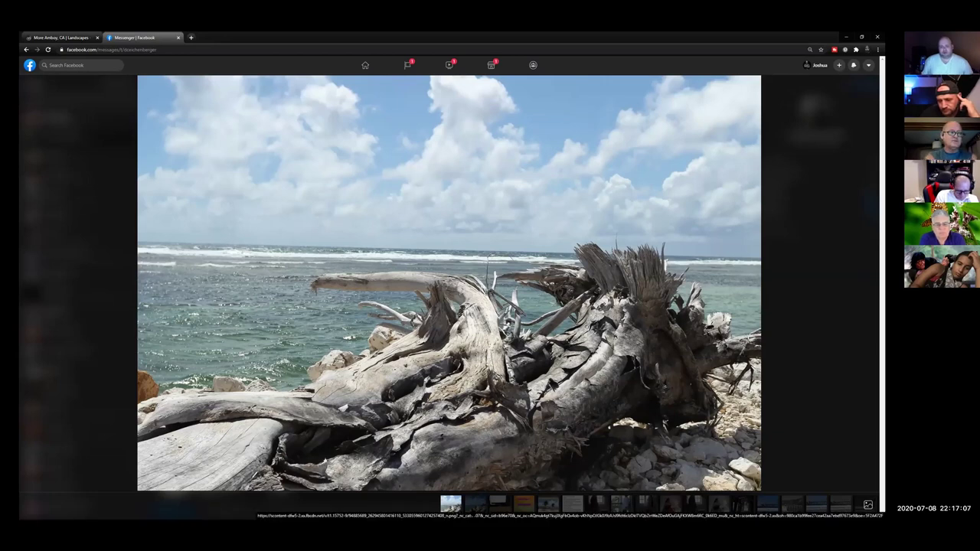
key("Right")
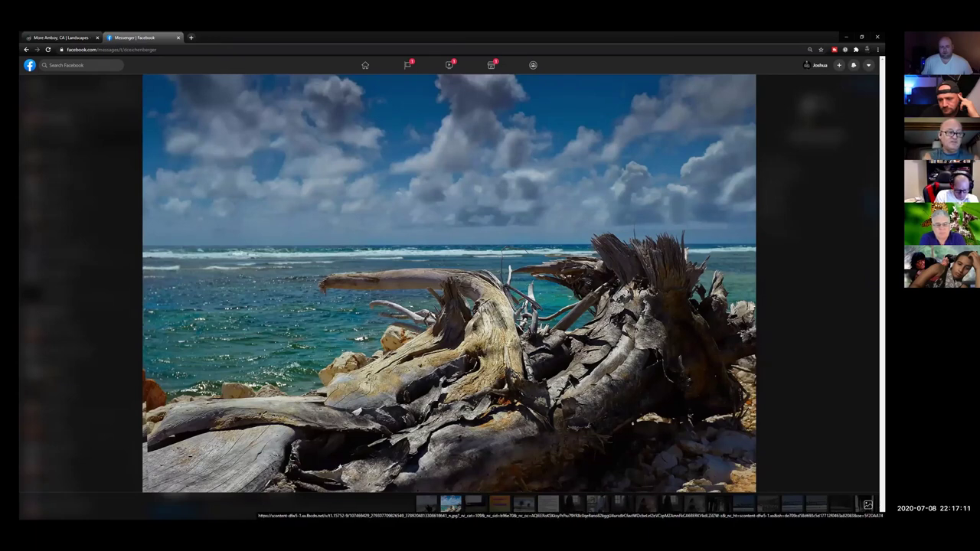
key("Left")
key("Right")
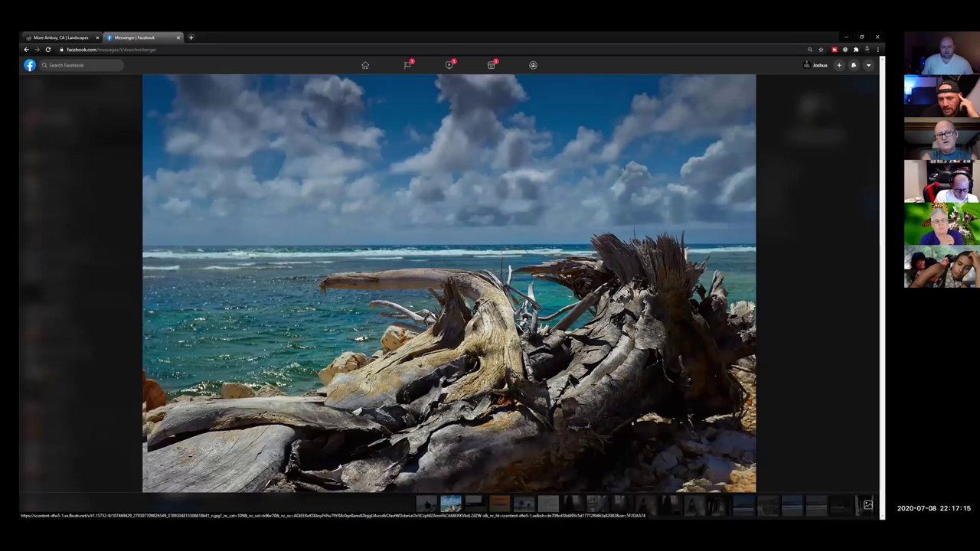
key("Left")
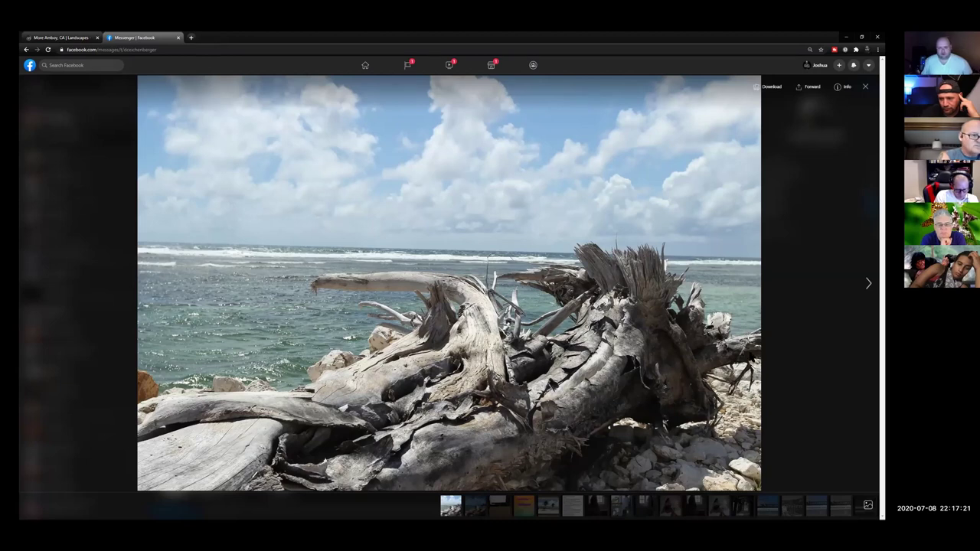
left_click(475, 506)
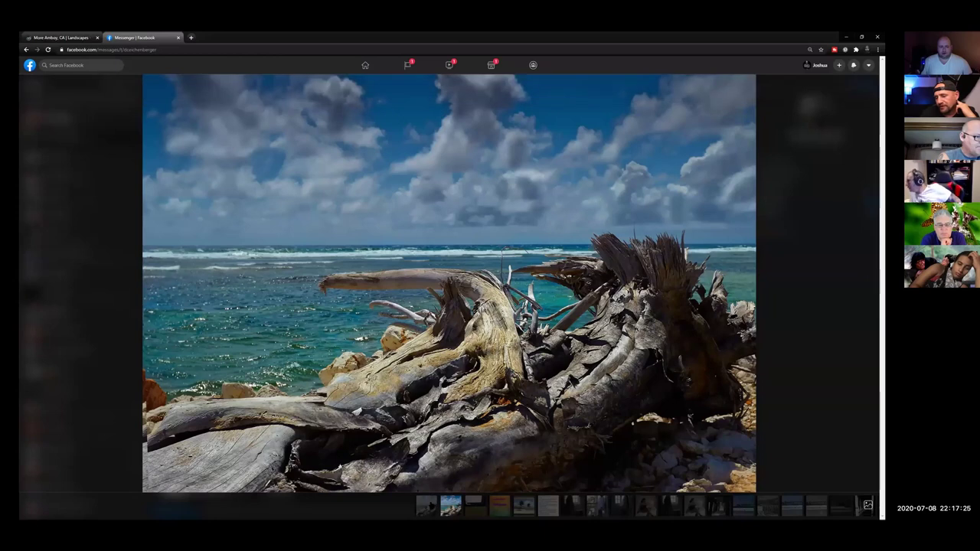
left_click(432, 505)
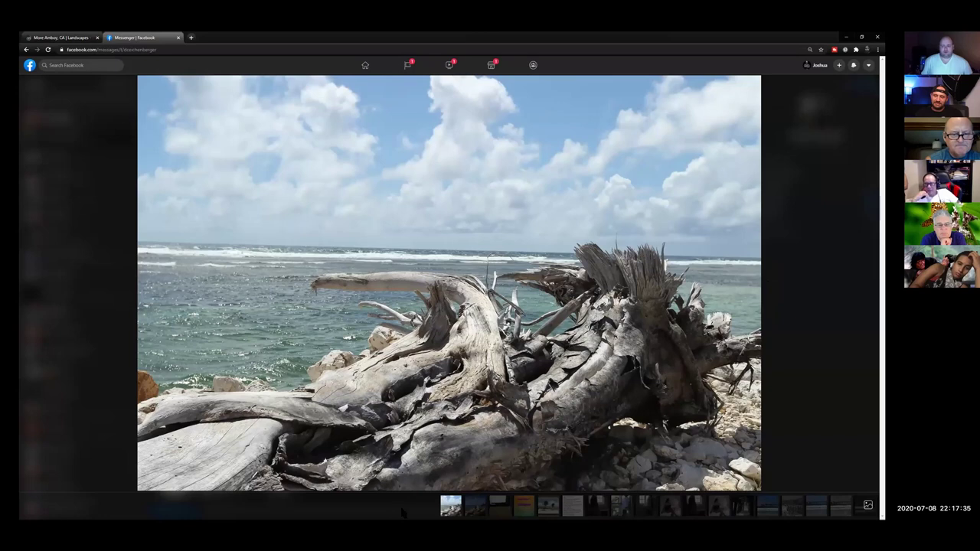
- Examine the edited driftwood photo's sky and branches, check it against the unedited original, and return to the edited version
key("Right")
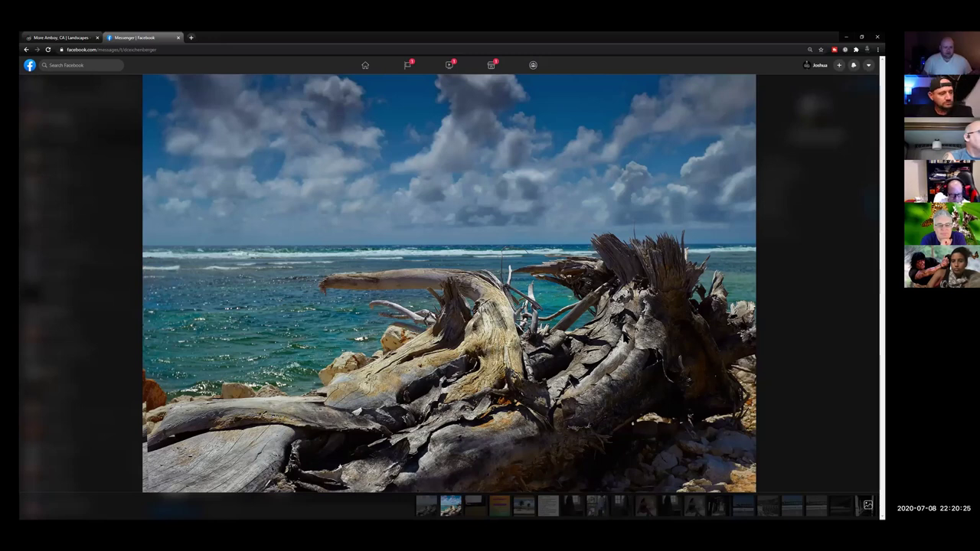
mouse_move(649, 212)
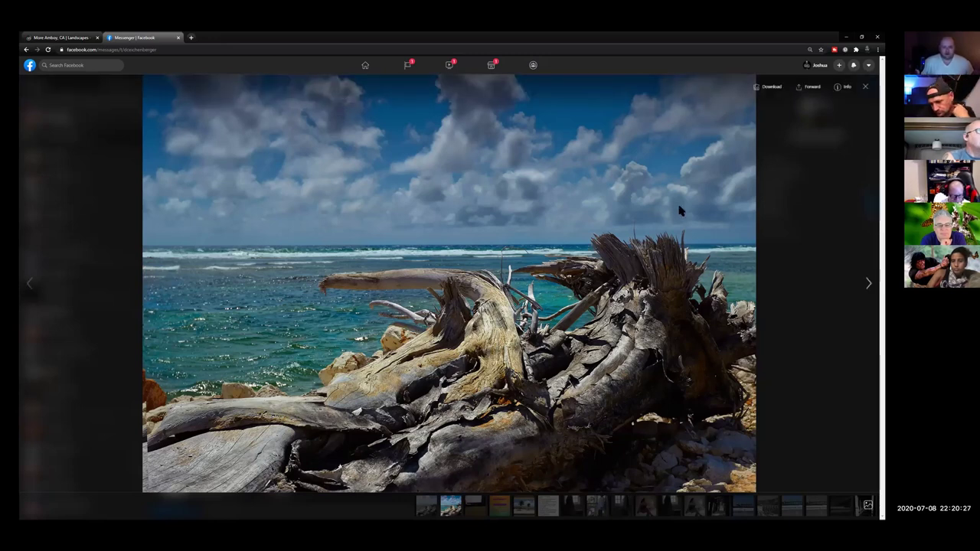
mouse_move(699, 164)
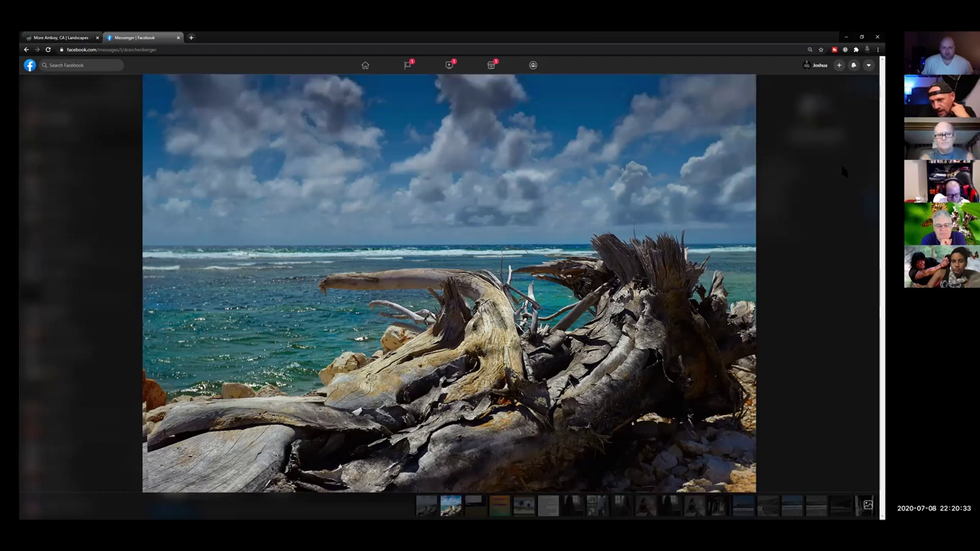
mouse_move(842, 180)
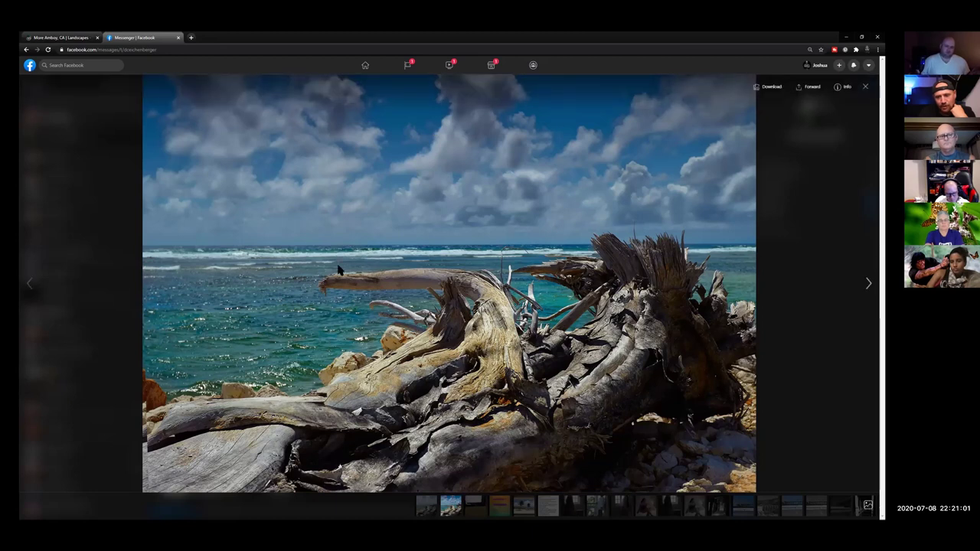
left_click(427, 506)
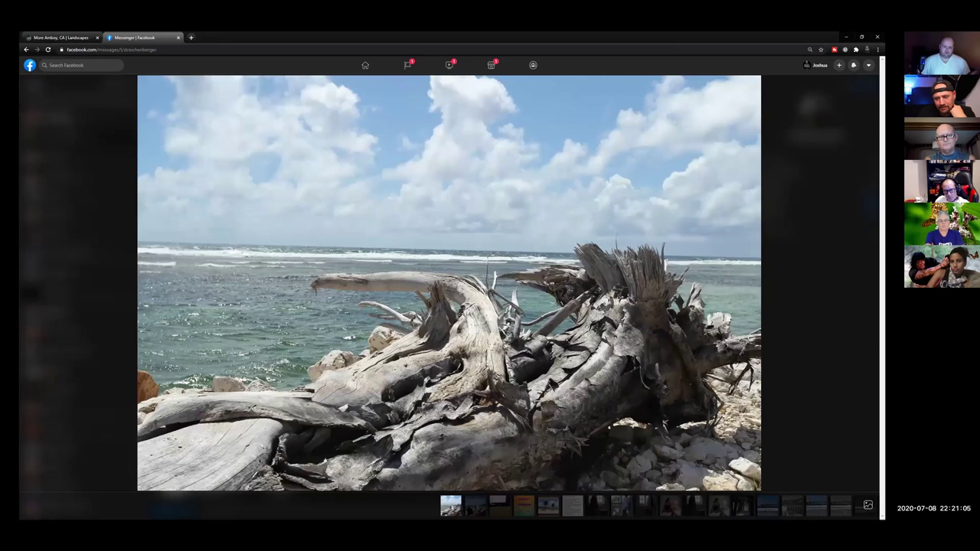
left_click(475, 506)
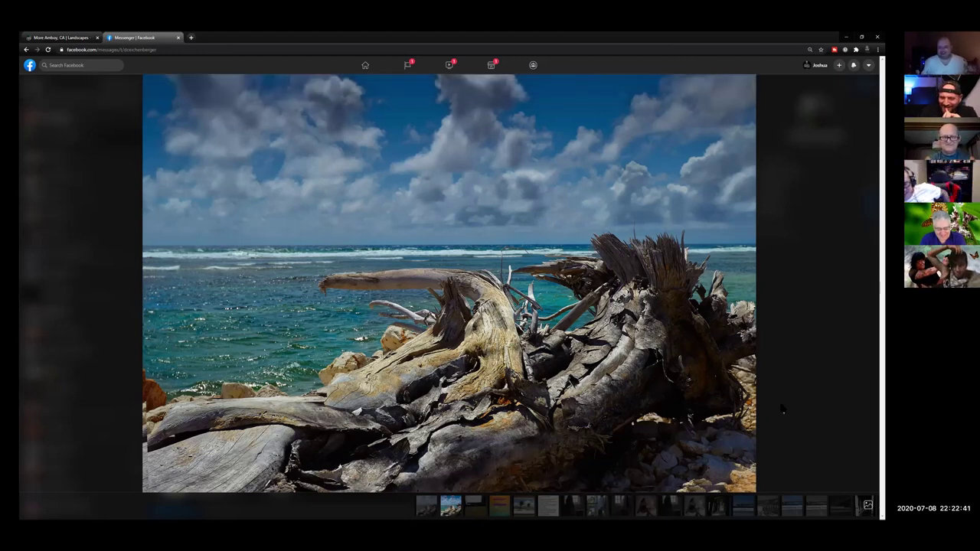
mouse_move(834, 299)
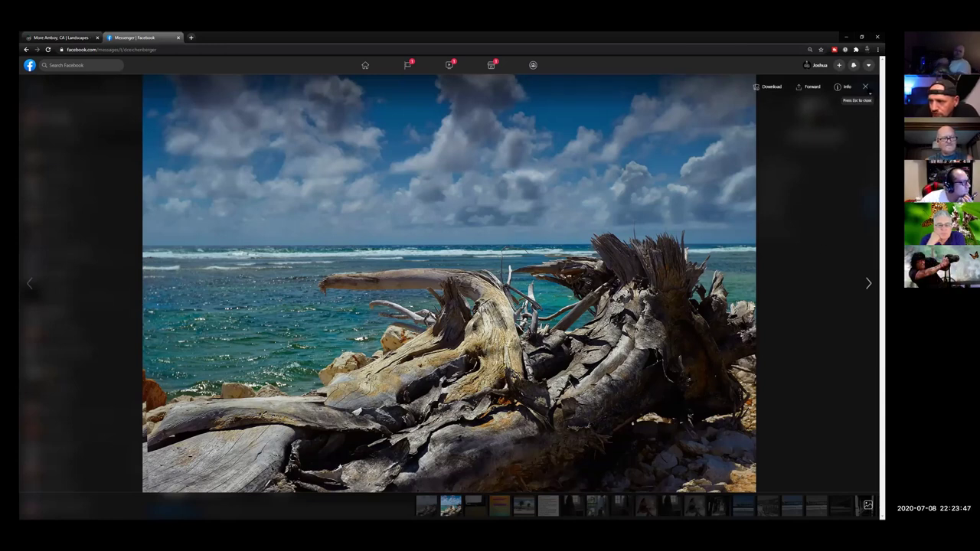
- Leave the driftwood photo, open the conversation with the classic car photos and enlarge the yellow truck undercarriage shot
left_click(865, 88)
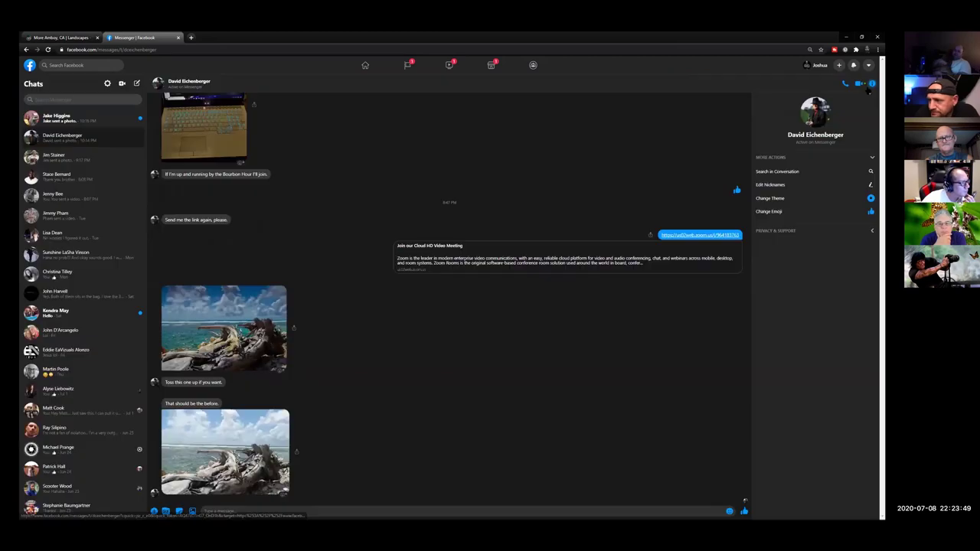
left_click(55, 122)
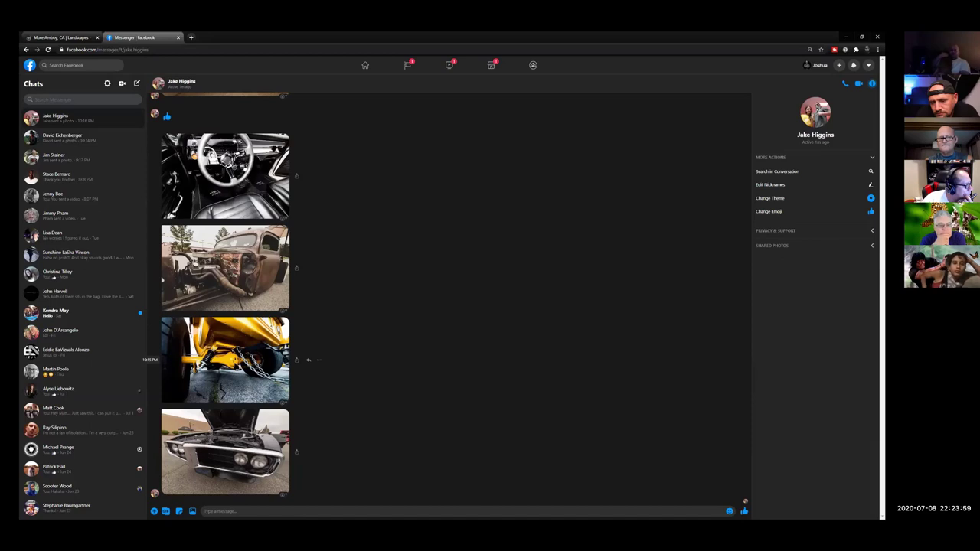
left_click(234, 363)
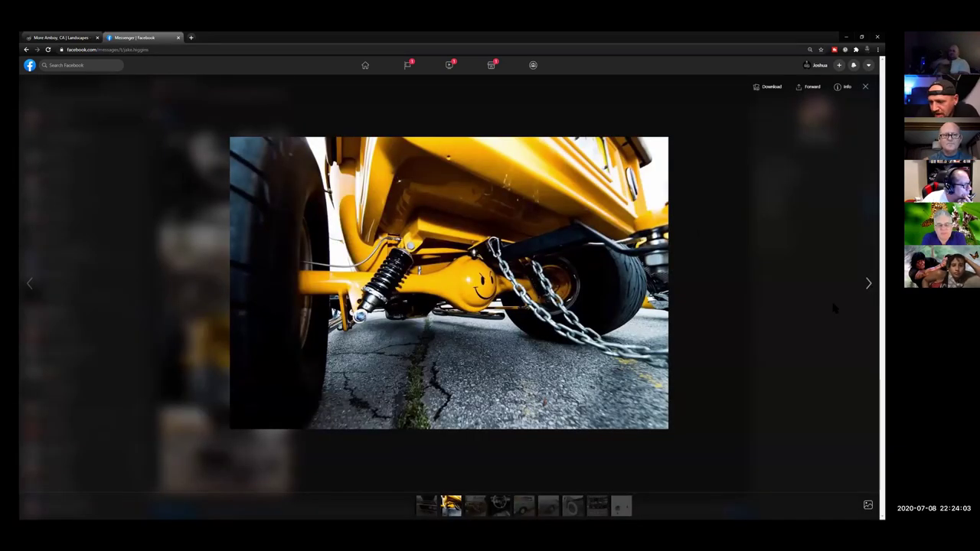
- Compare the yellow truck undercarriage photo with the black steering wheel interior, finishing on the undercarriage shot
key("Right")
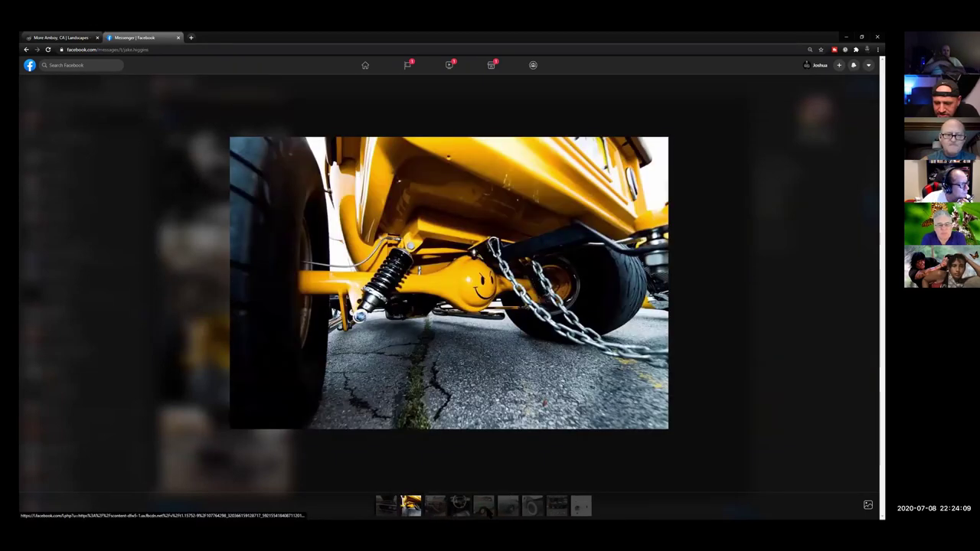
key("Left")
key("Right")
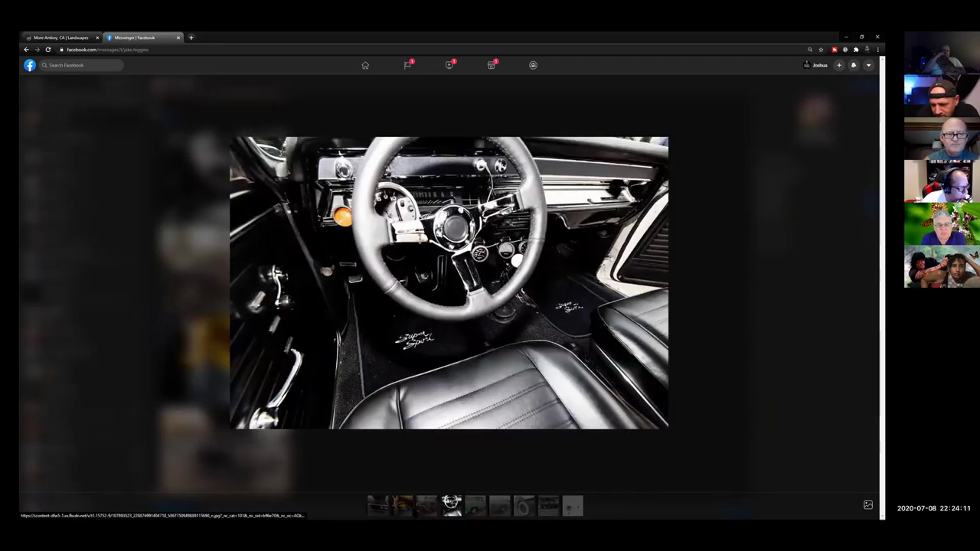
key("Left")
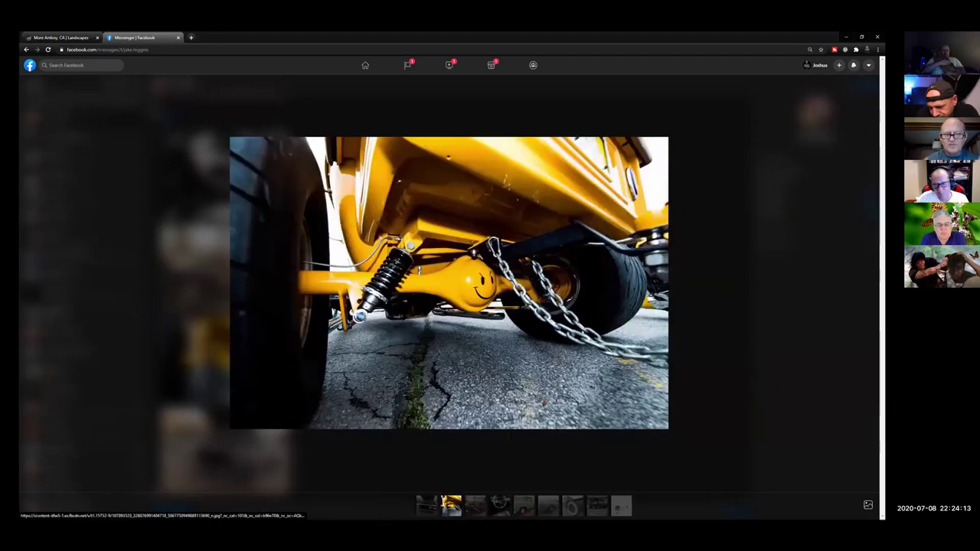
key("Right")
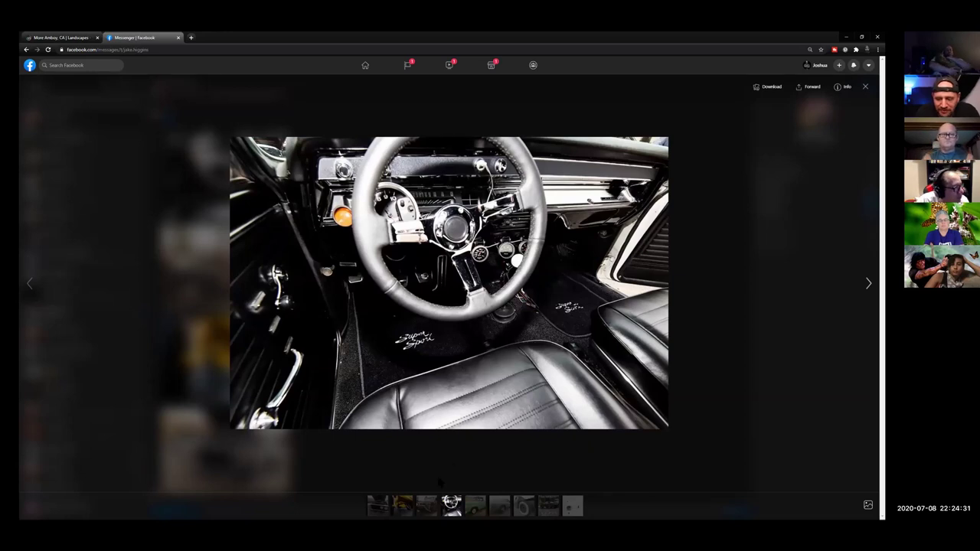
left_click(401, 505)
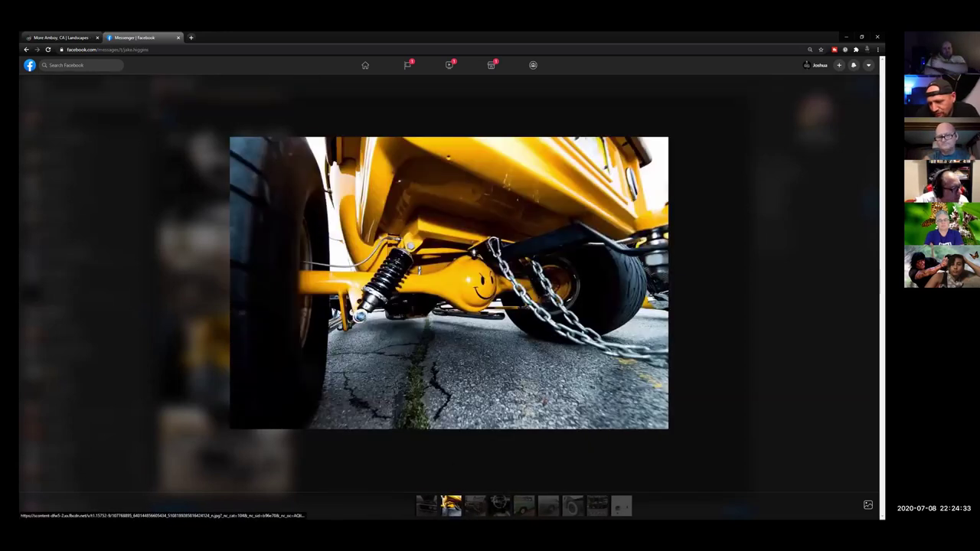
left_click(399, 507)
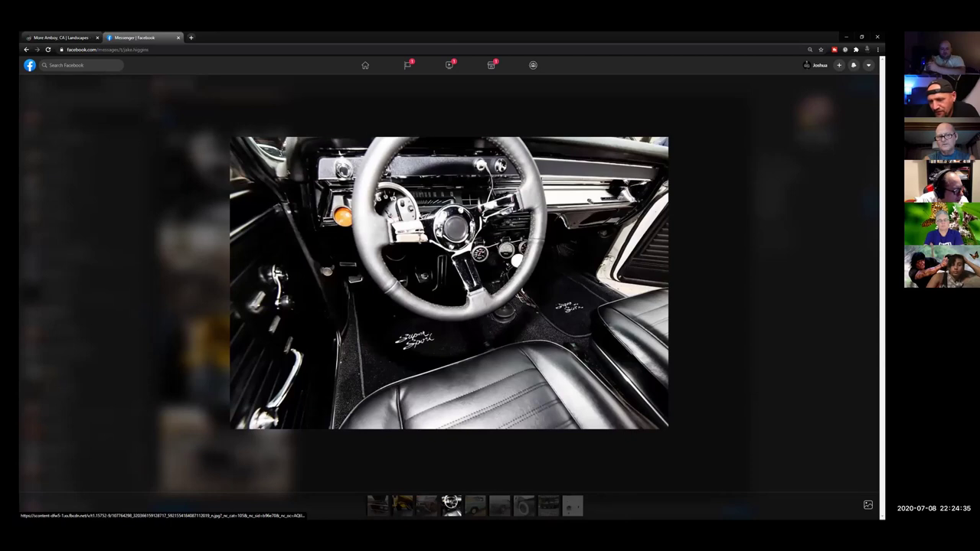
left_click(399, 507)
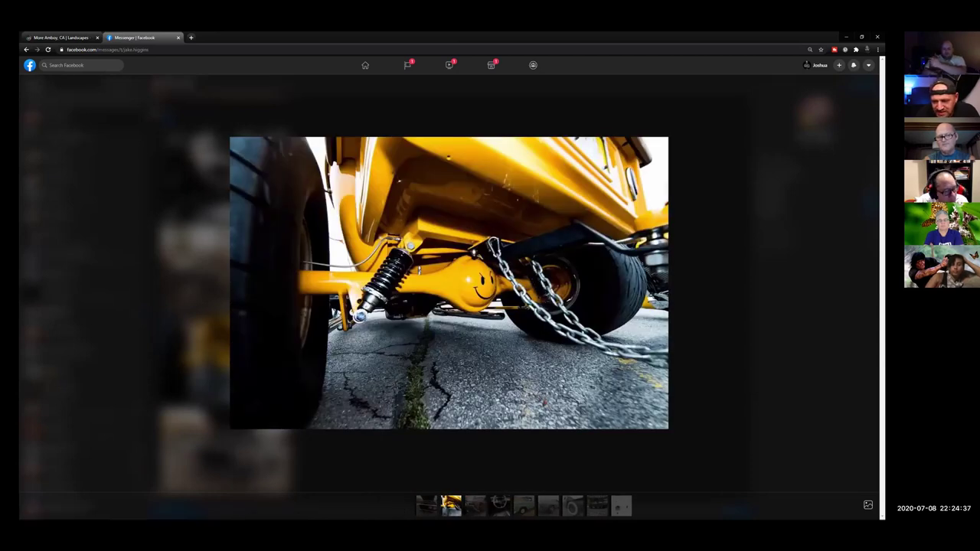
- Revisit the steering wheel interior and the yellow undercarriage, and view the front end of the car with its hood raised
left_click(499, 505)
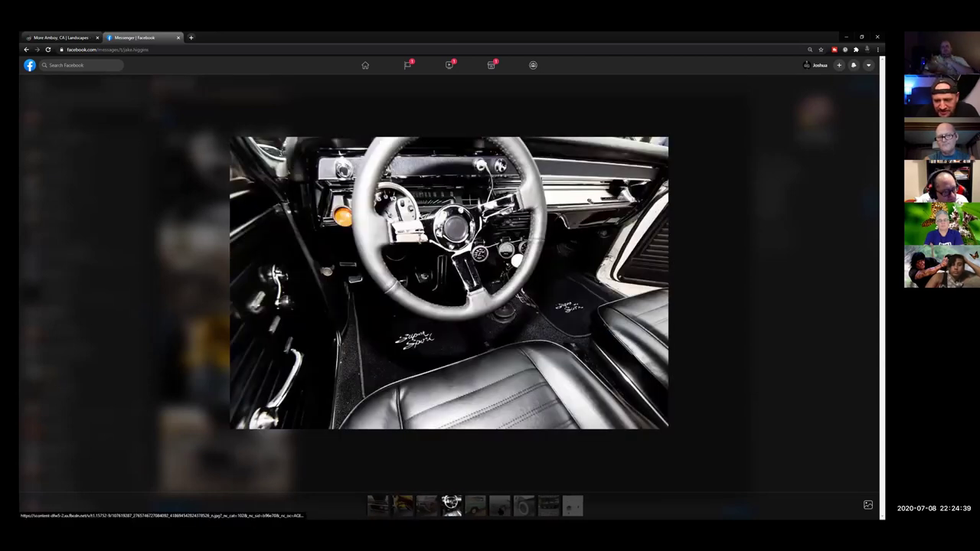
key("Left")
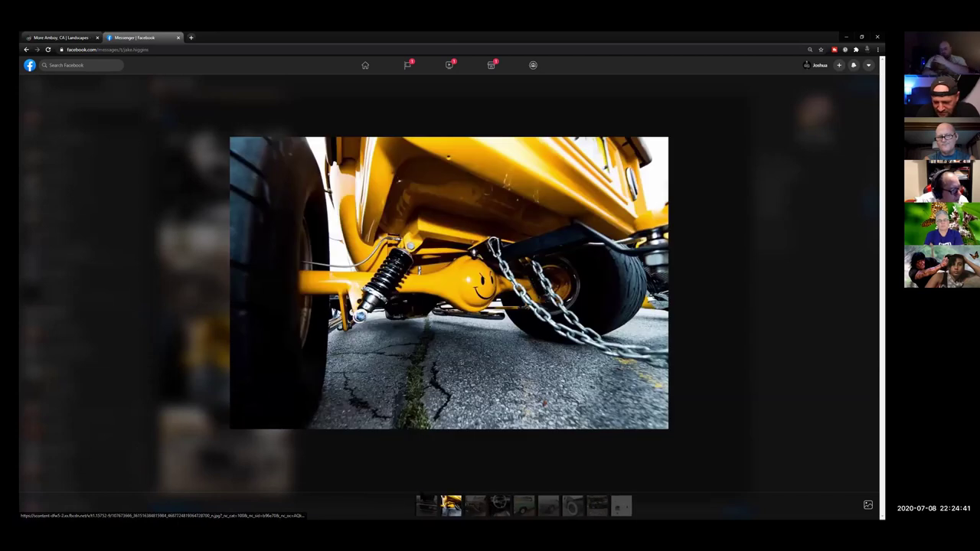
left_click(499, 505)
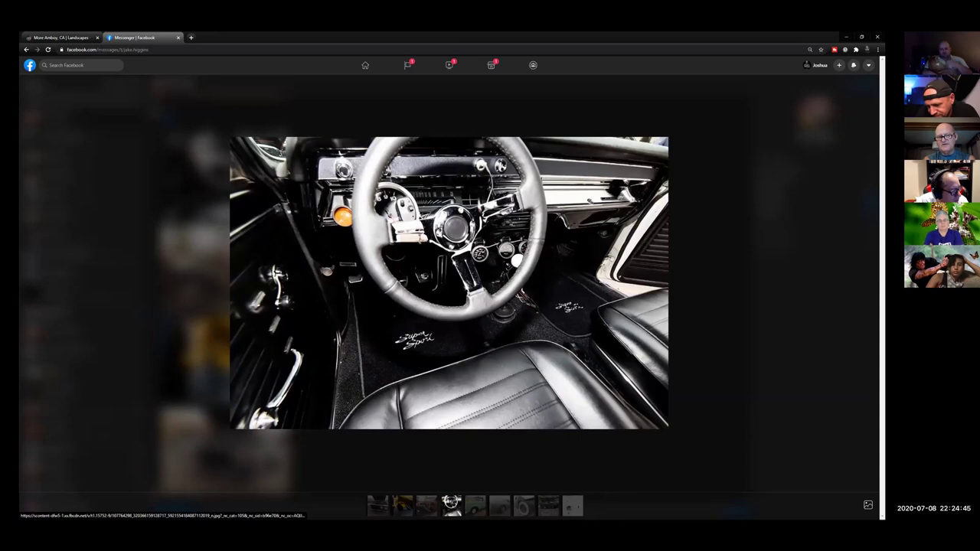
key("Left")
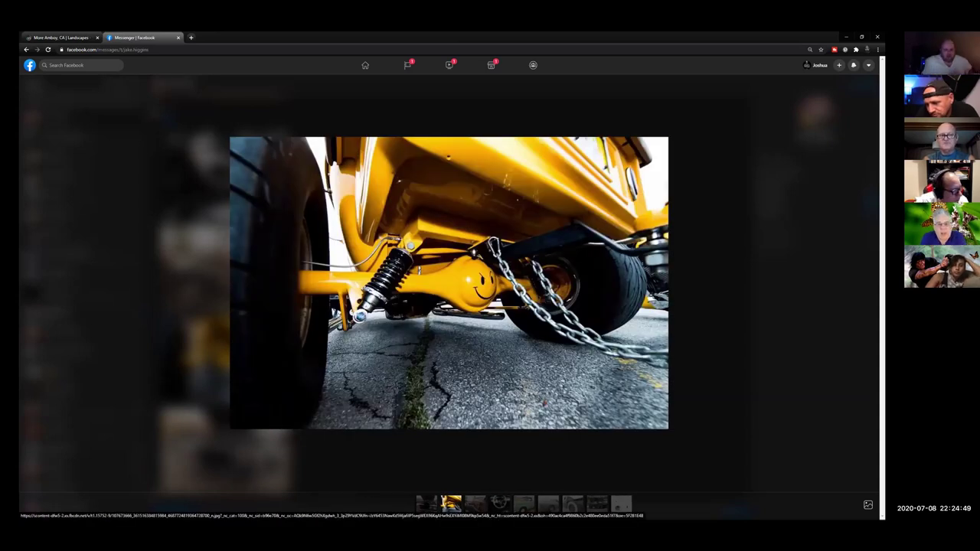
left_click(423, 509)
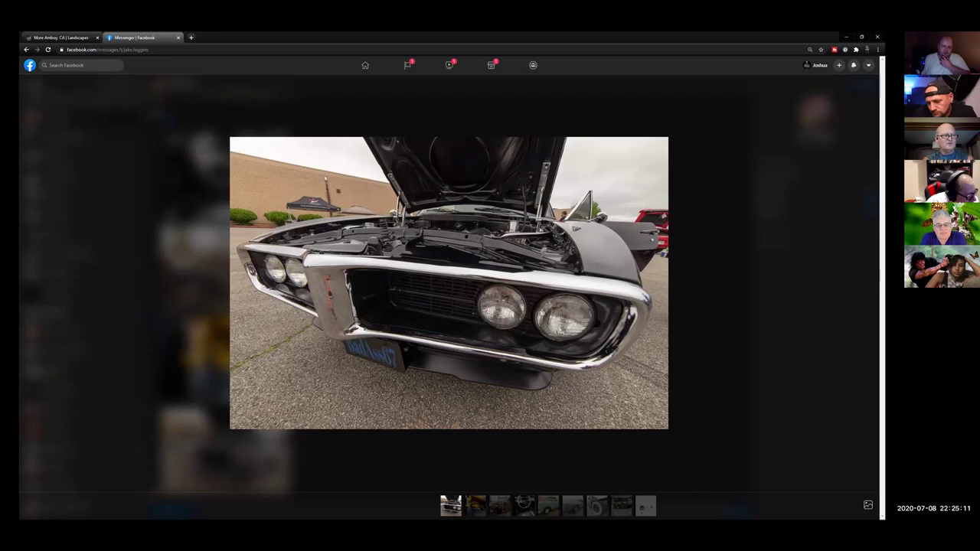
- Look through the yellow undercarriage, the raised-hood front end and the rusted hot rod, finishing on the steering wheel interior
key("Right")
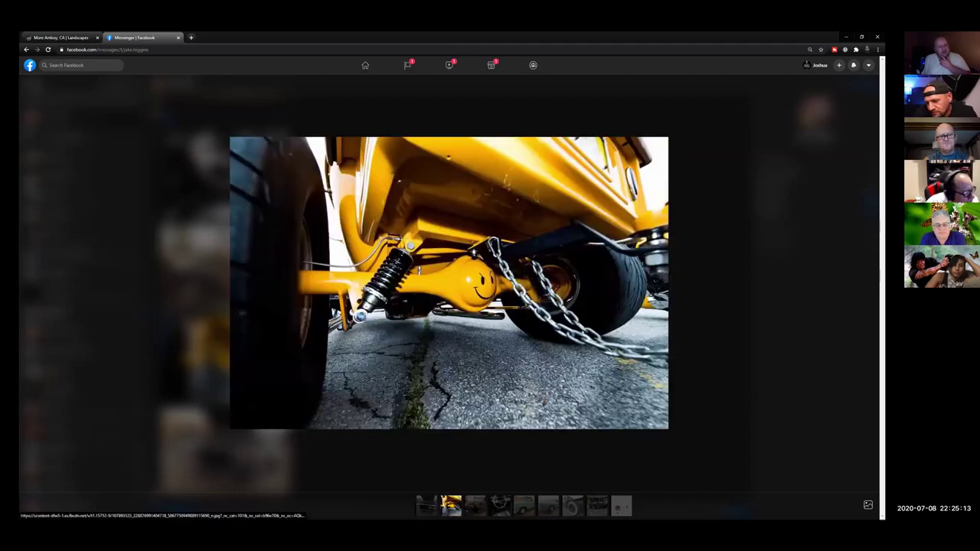
left_click(428, 506)
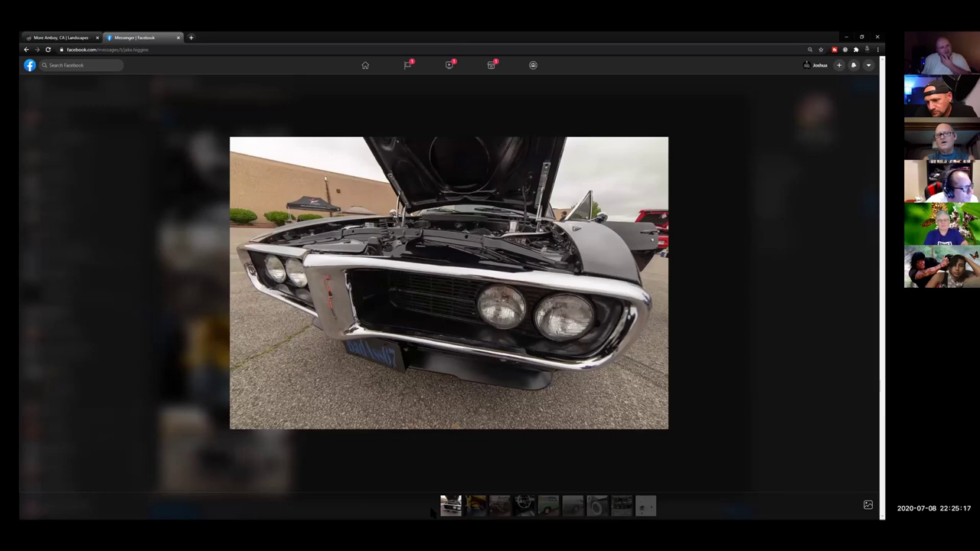
left_click(499, 505)
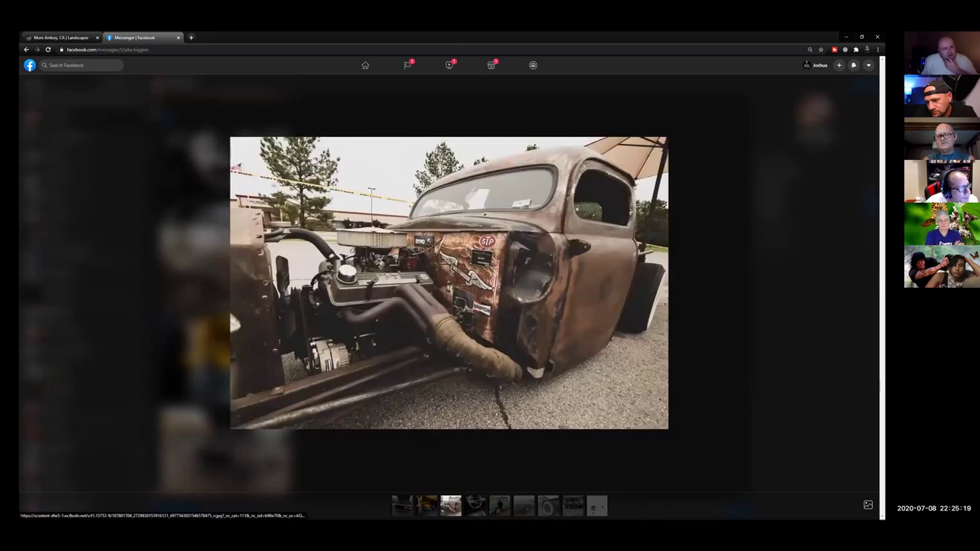
left_click(500, 505)
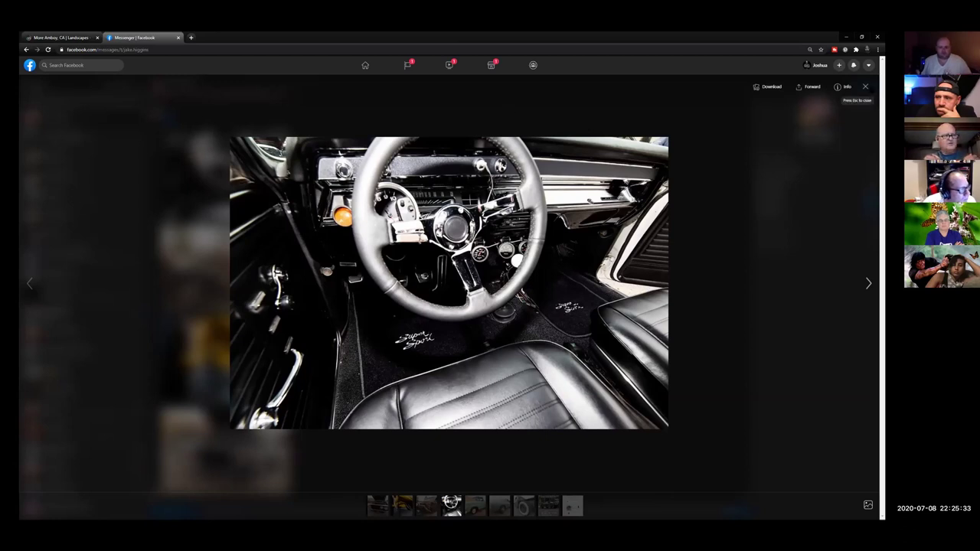
- Close the enlarged steering wheel photo and clear the Facebook windows away to return to the enlarged cafe sign photo on Master The Shots
left_click(862, 88)
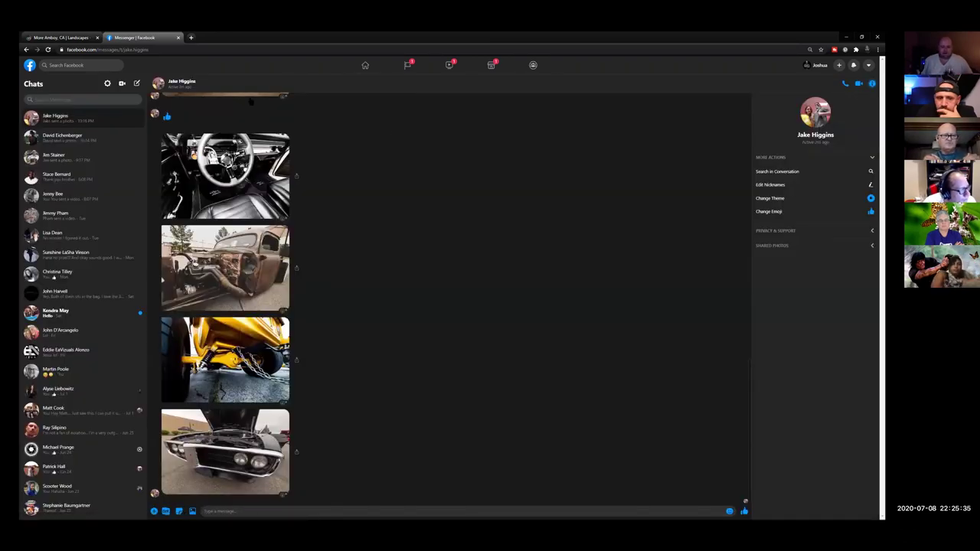
left_click(846, 37)
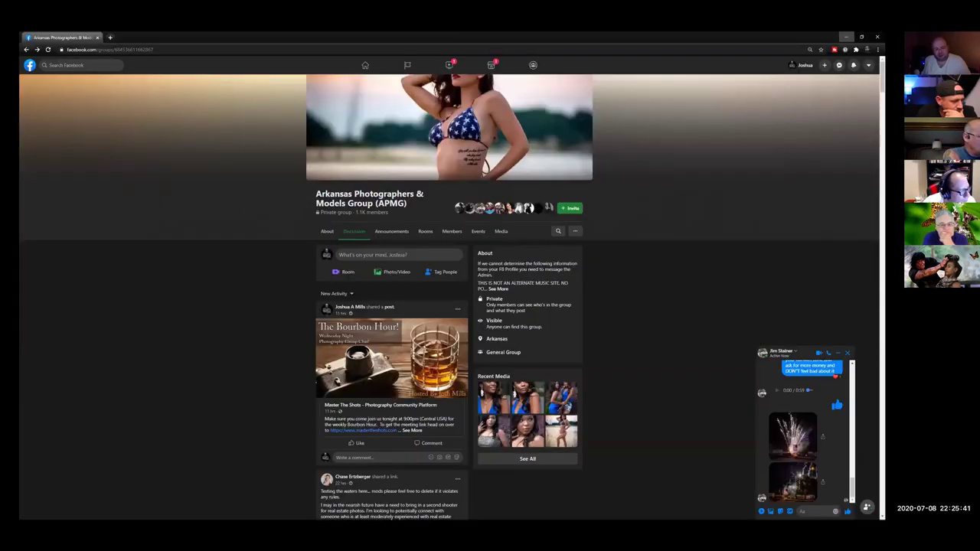
left_click(845, 37)
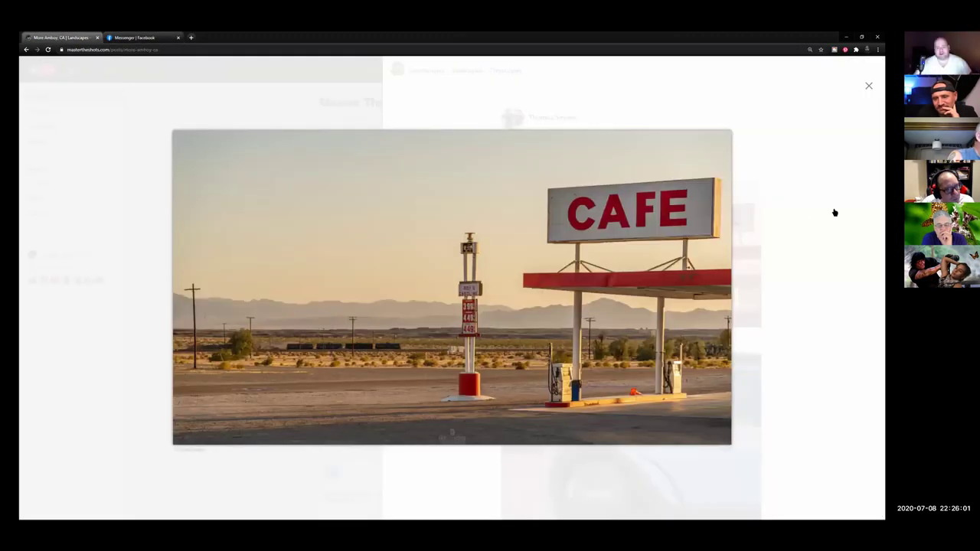
- Close the cafe photo and its More Amboy, CA post, and reload the Master The Shots feed
left_click(868, 87)
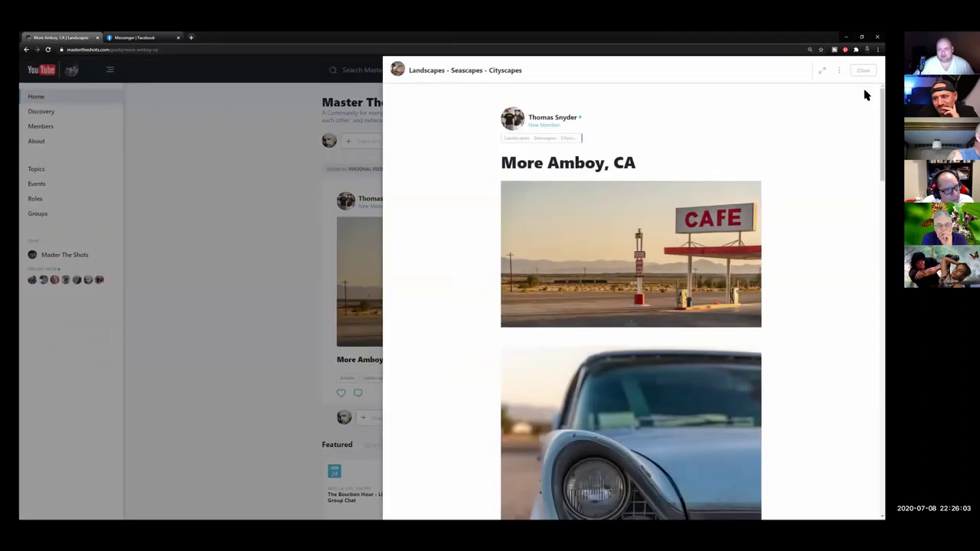
left_click(138, 212)
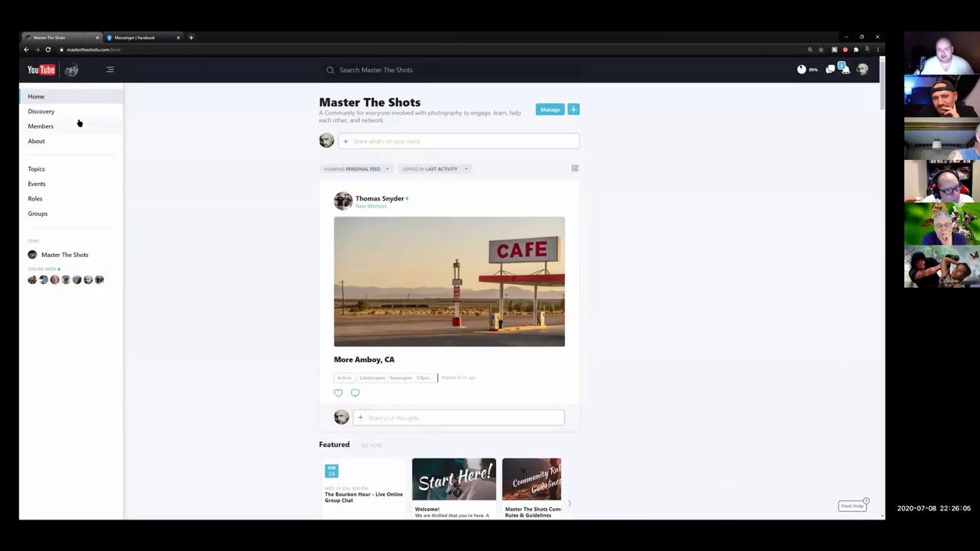
left_click(48, 49)
left_click(47, 49)
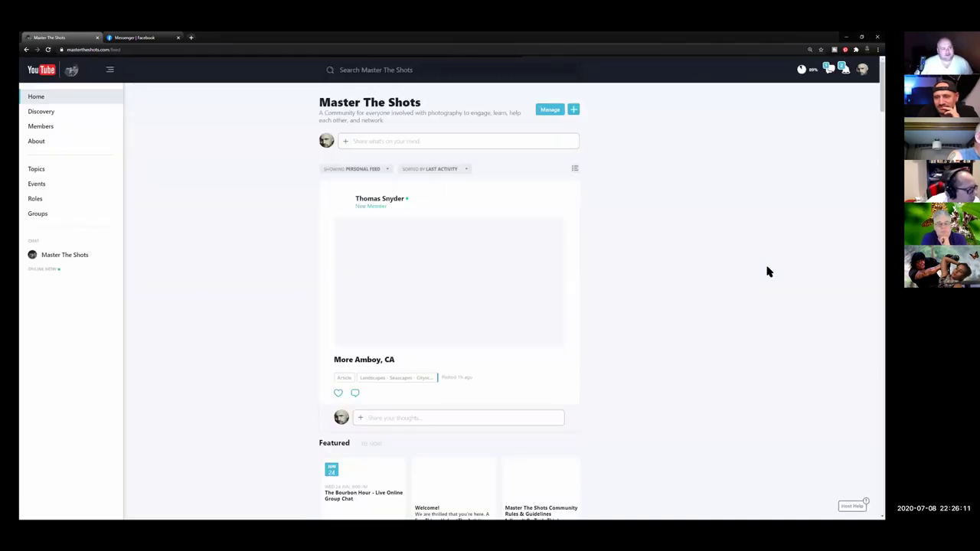
- Open the newest member chat on Master The Shots and enlarge the submitted landscape of evergreen trees and mountains
scroll(768, 272, "down", 3)
scroll(768, 274, "down", 7)
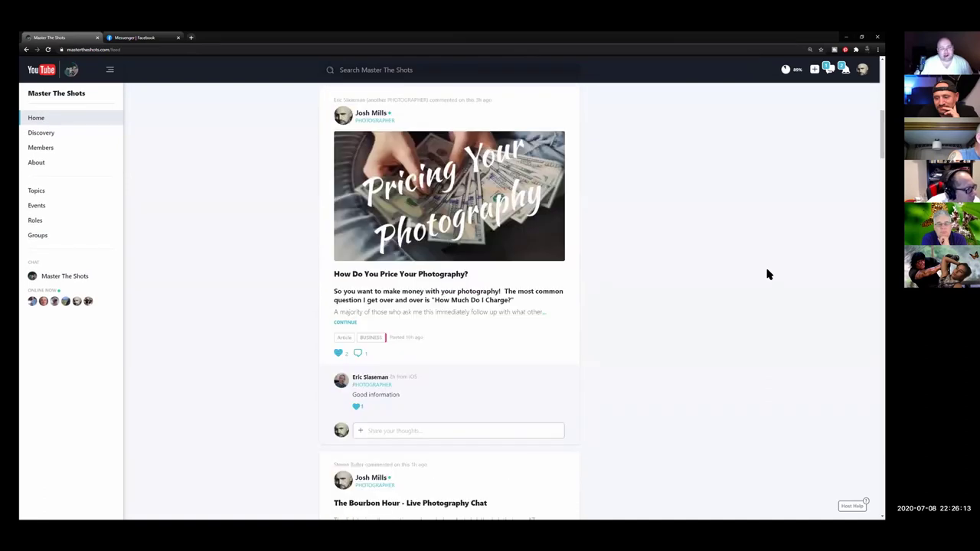
scroll(767, 274, "up", 4)
scroll(768, 273, "up", 5)
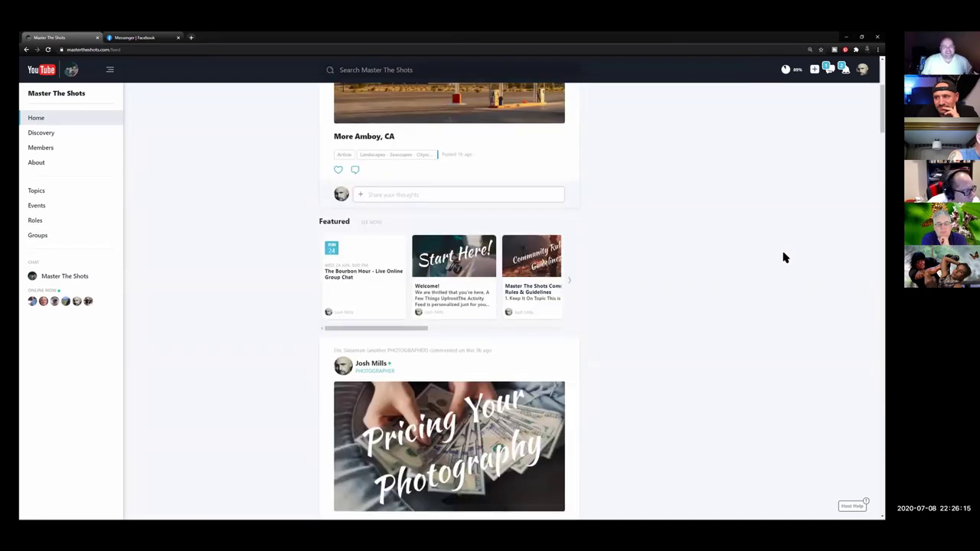
left_click(829, 69)
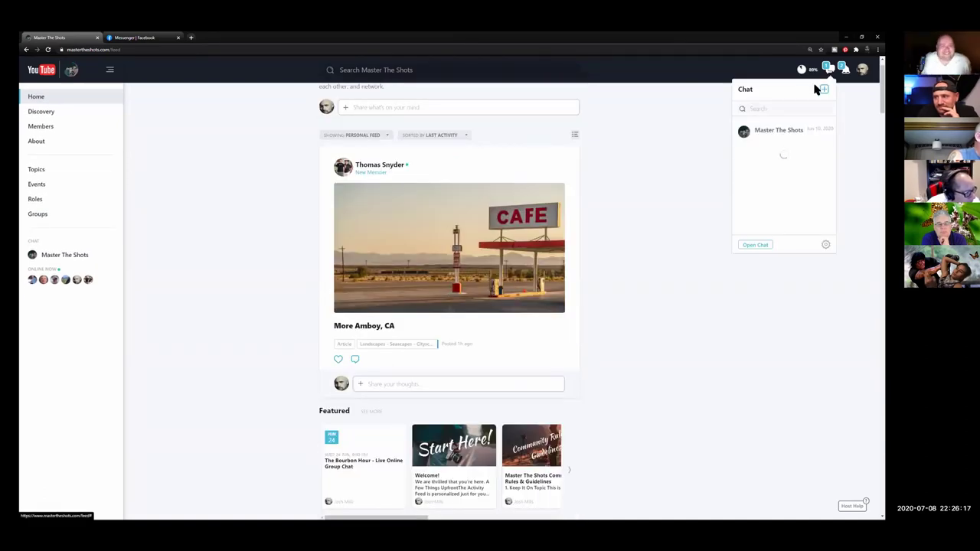
left_click(783, 133)
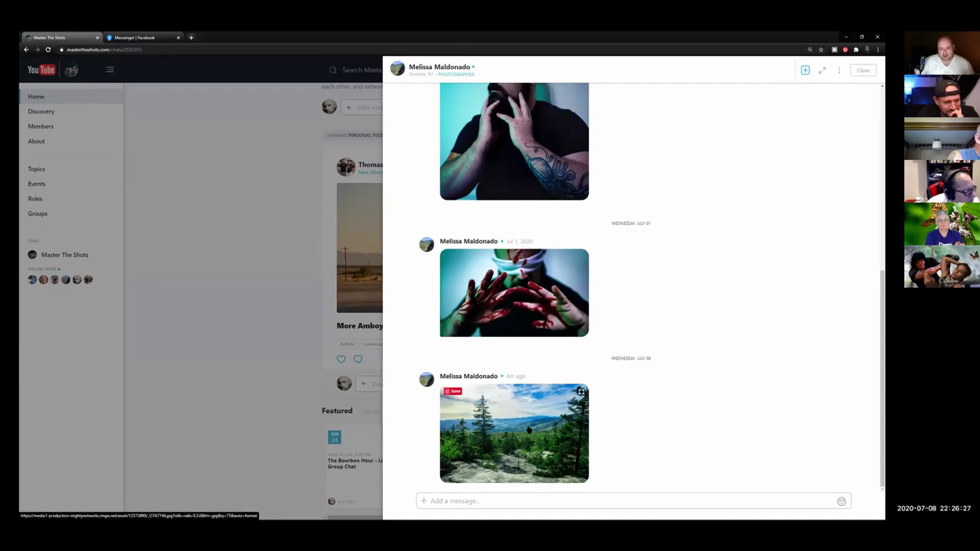
left_click(460, 468)
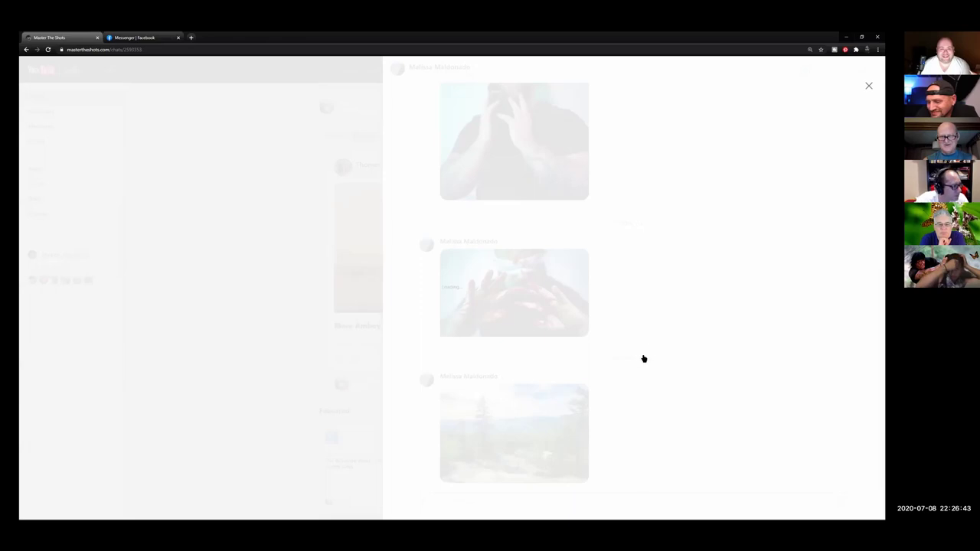
left_click(515, 418)
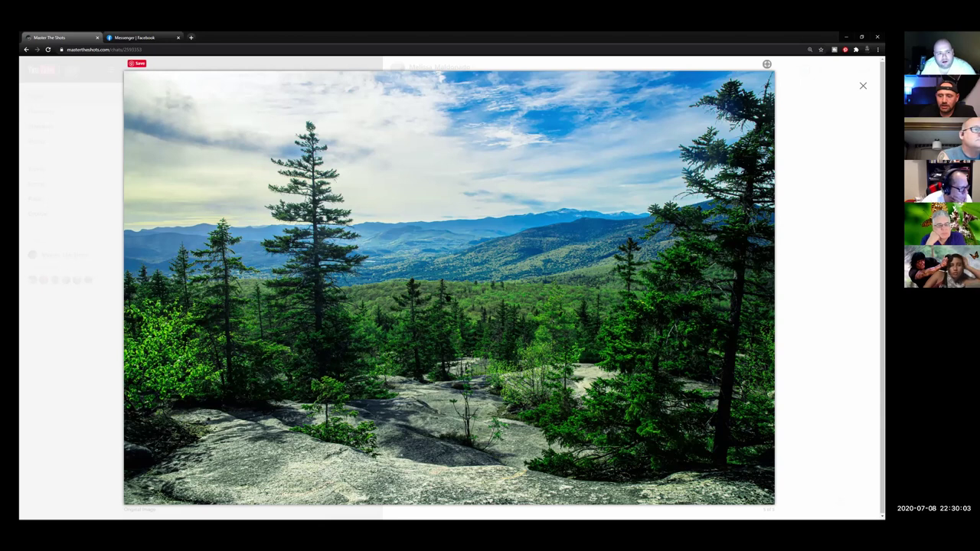
- Glance at the hiker photo, reopen the evergreen landscape and download it as _OTA7746.jpg
left_click(454, 274)
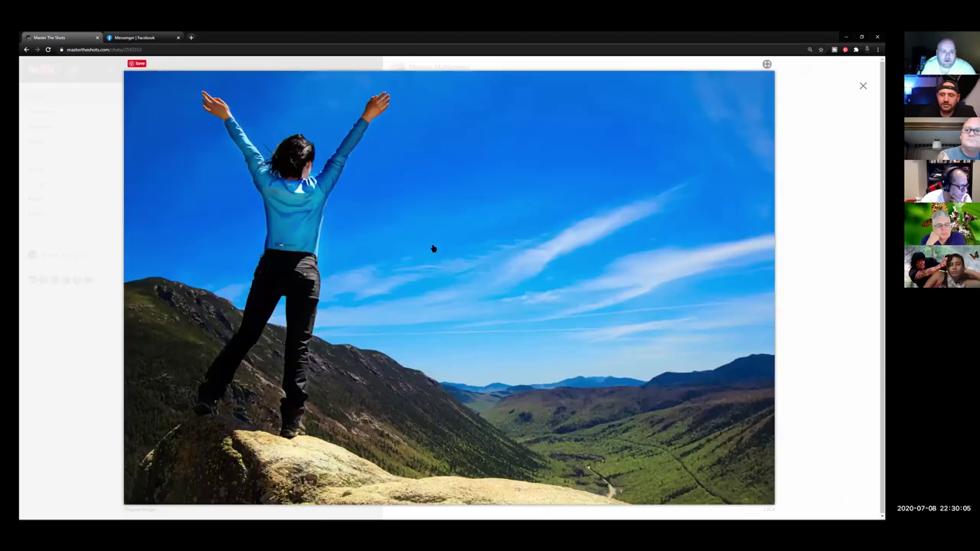
left_click(861, 86)
left_click(520, 431)
right_click(397, 285)
left_click(430, 299)
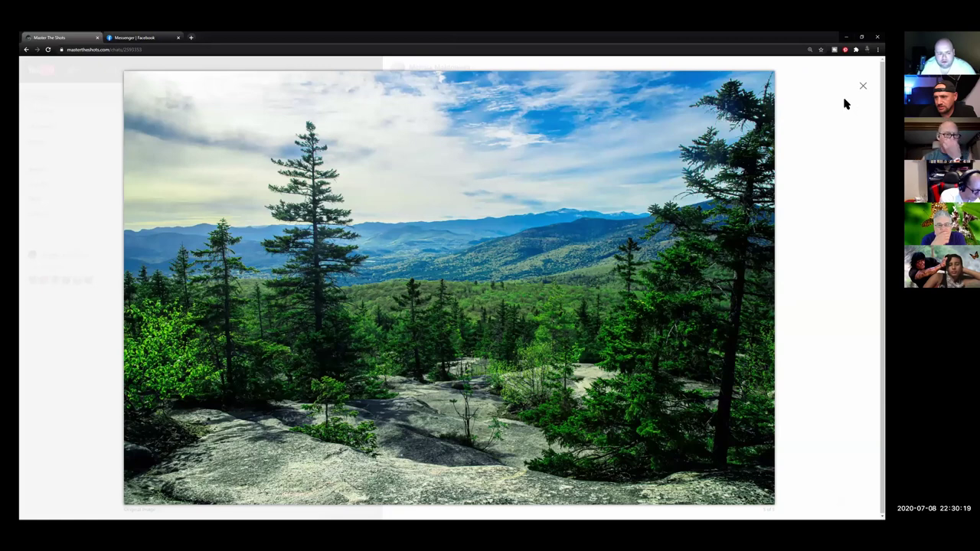
key("ctrl+s")
left_click(622, 372)
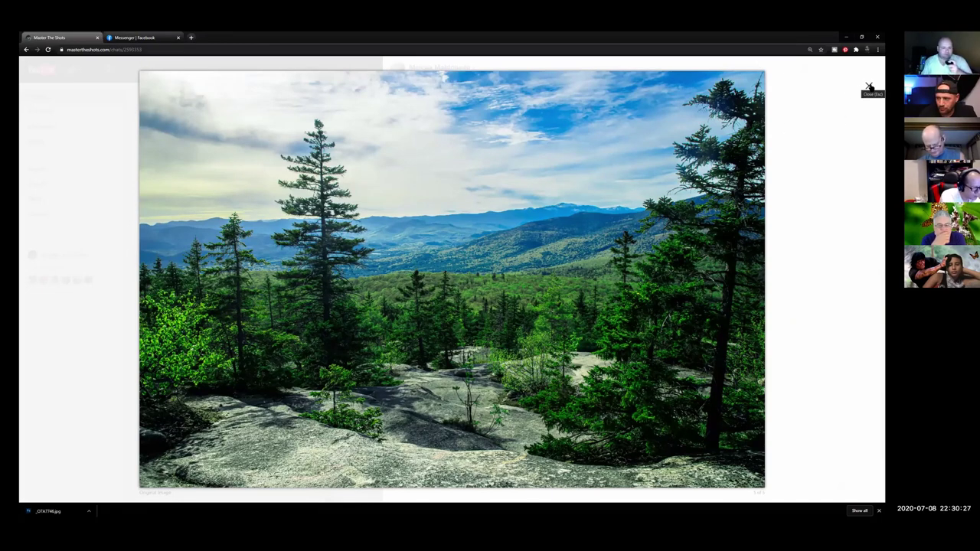
- Open the downloaded _OTA7746.jpg in Photoshop through Camera Raw without adjustments, and switch from cropping to the Rectangular Marquee tool
left_click(48, 510)
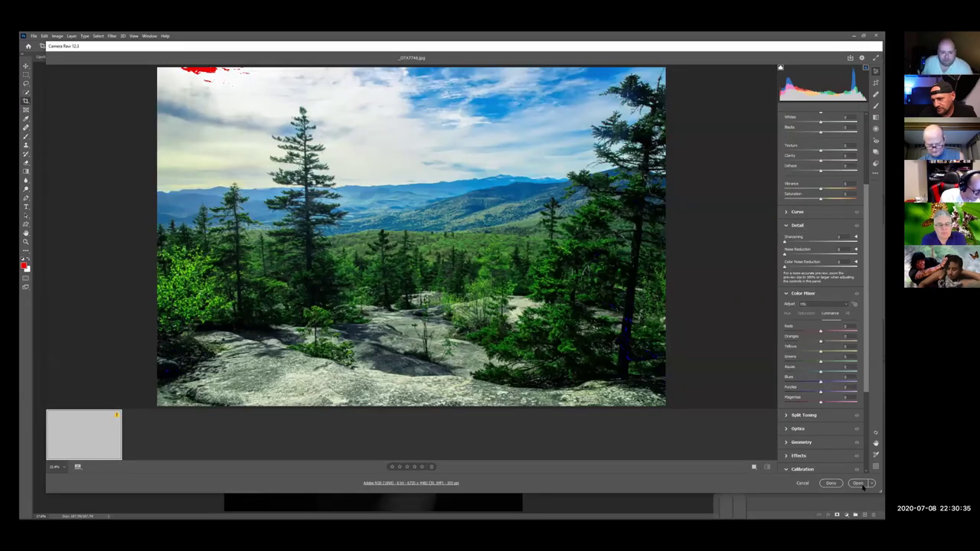
left_click(858, 484)
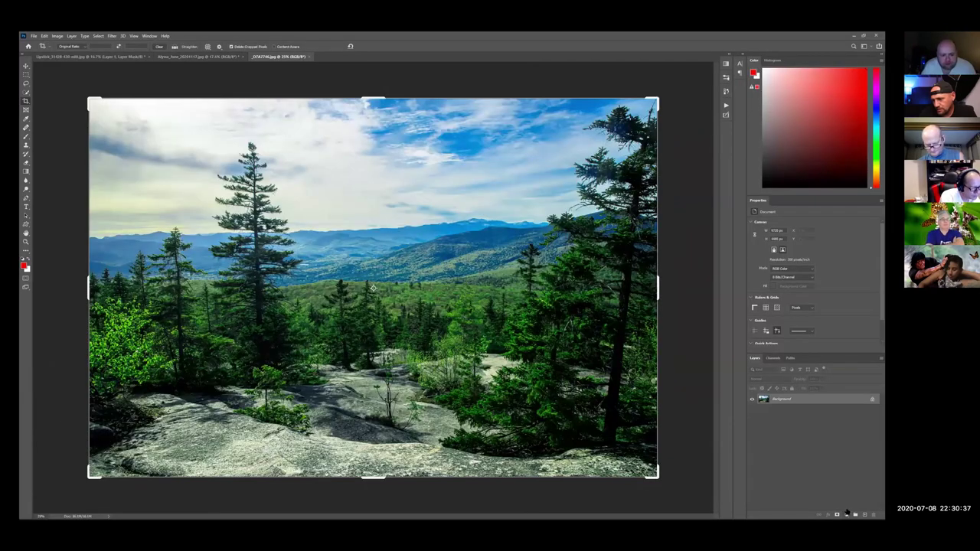
left_click(25, 75)
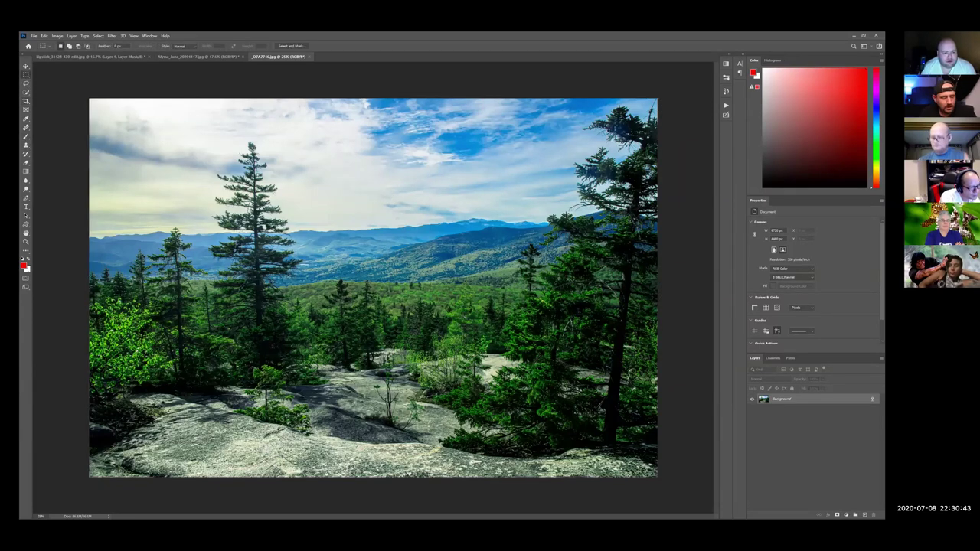
key("ctrl+0")
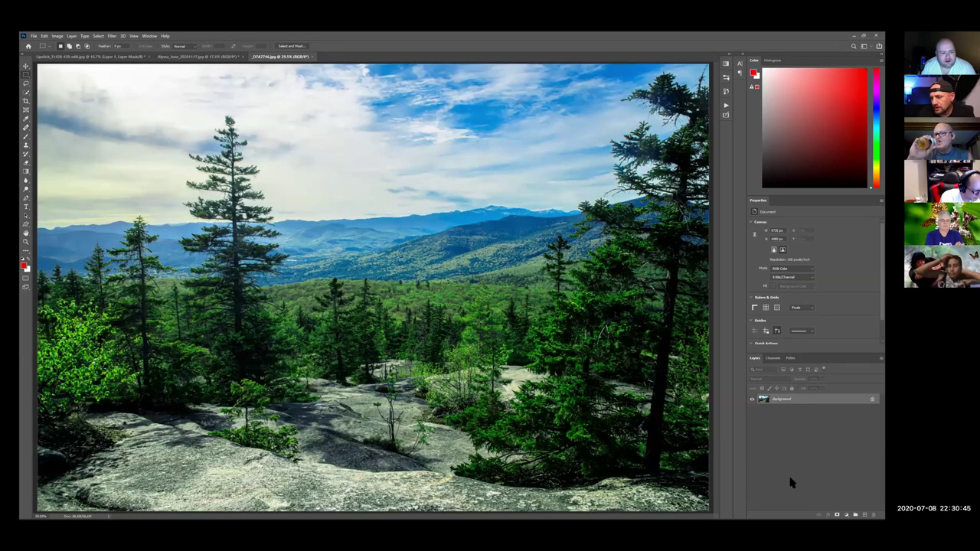
- Add a Color Balance adjustment layer and warm the highlights by shifting them toward yellow and red, with a touch of magenta
left_click(846, 513)
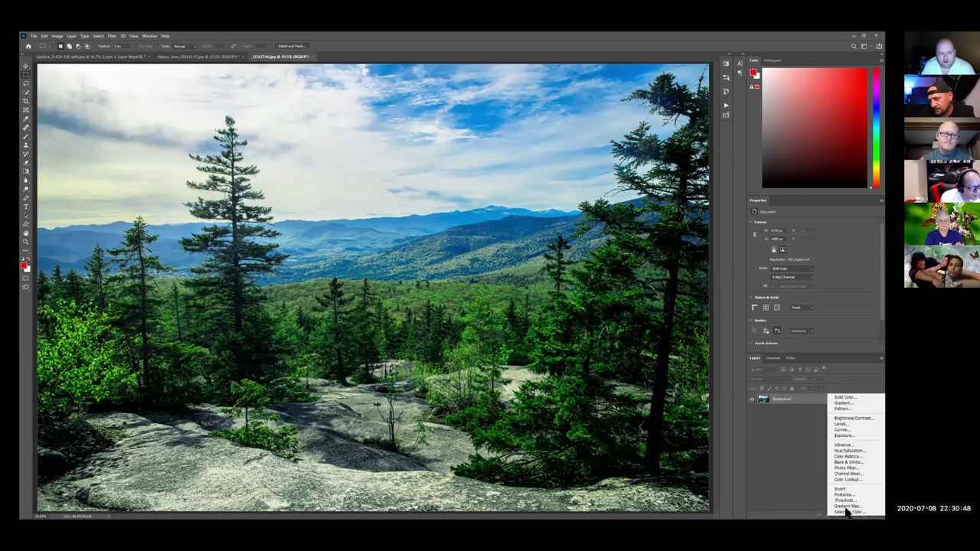
left_click(848, 456)
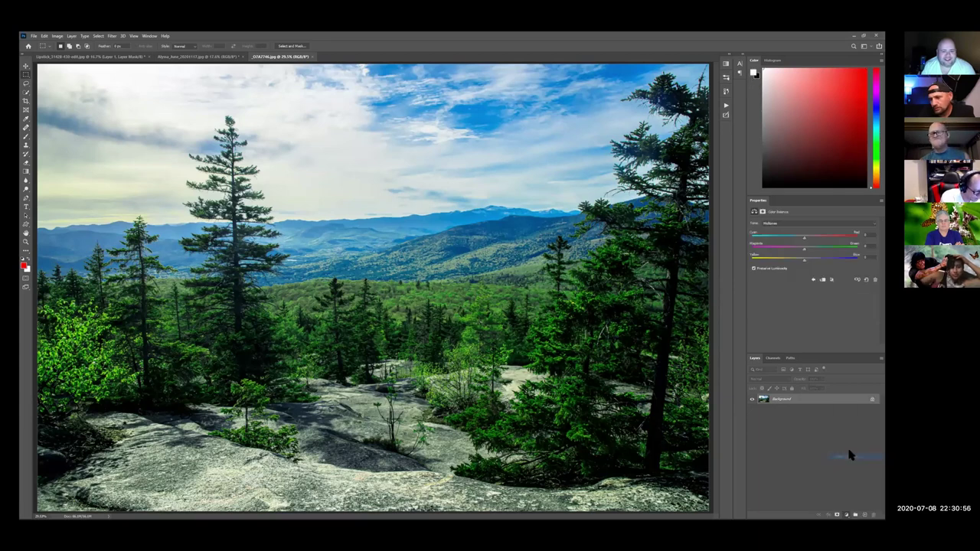
left_click(873, 225)
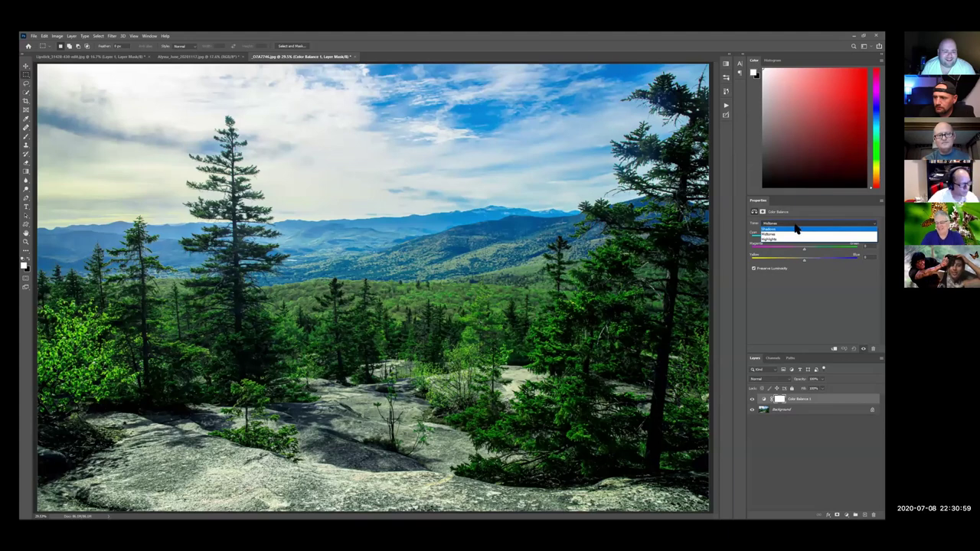
left_click(788, 240)
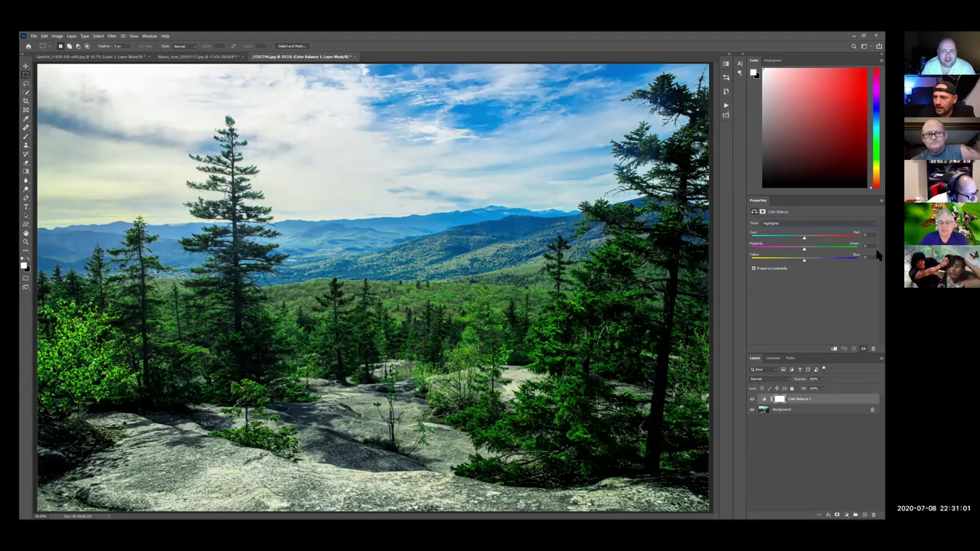
key("Down")
key("Down")
key("Down")
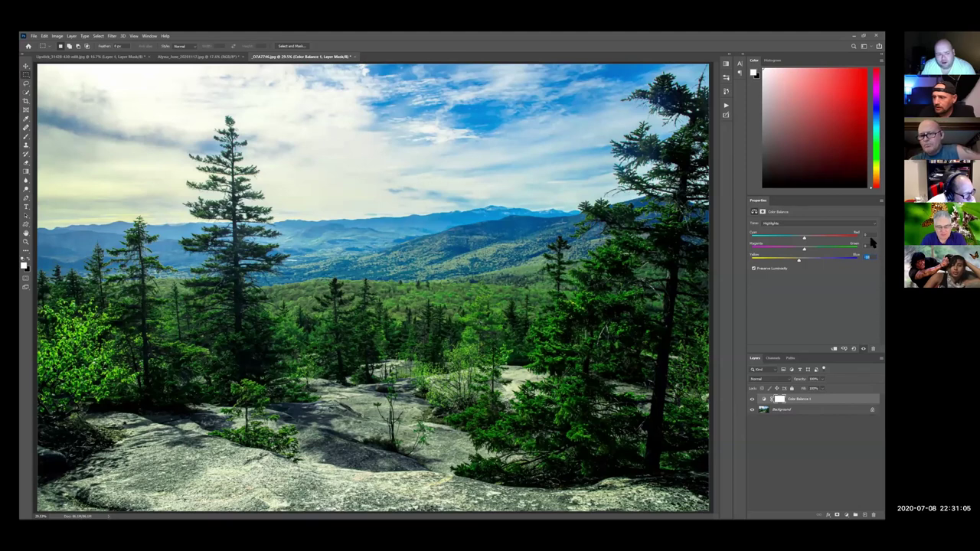
key("shift+Up")
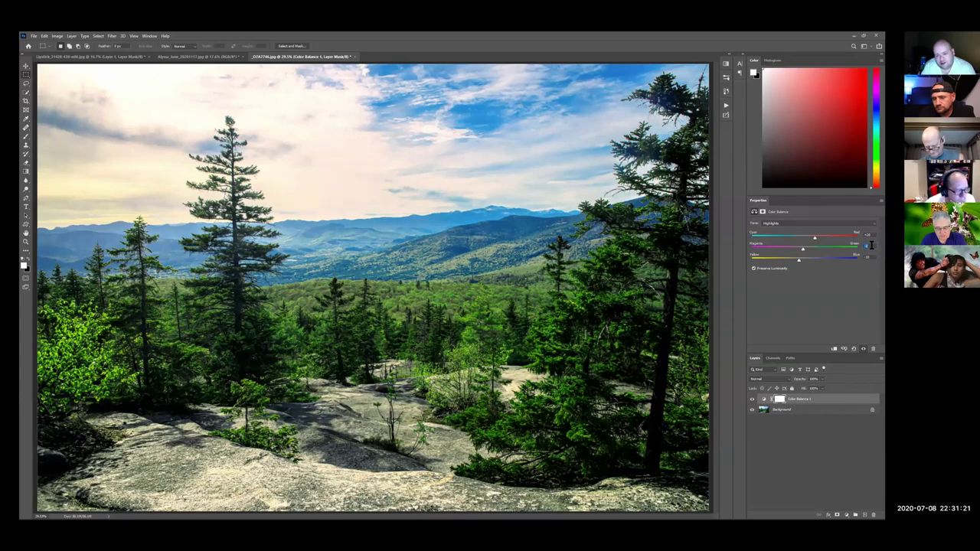
- Shift the Color Balance midtones toward red and yellow, with a slight shift toward green
left_click(837, 222)
left_click(788, 234)
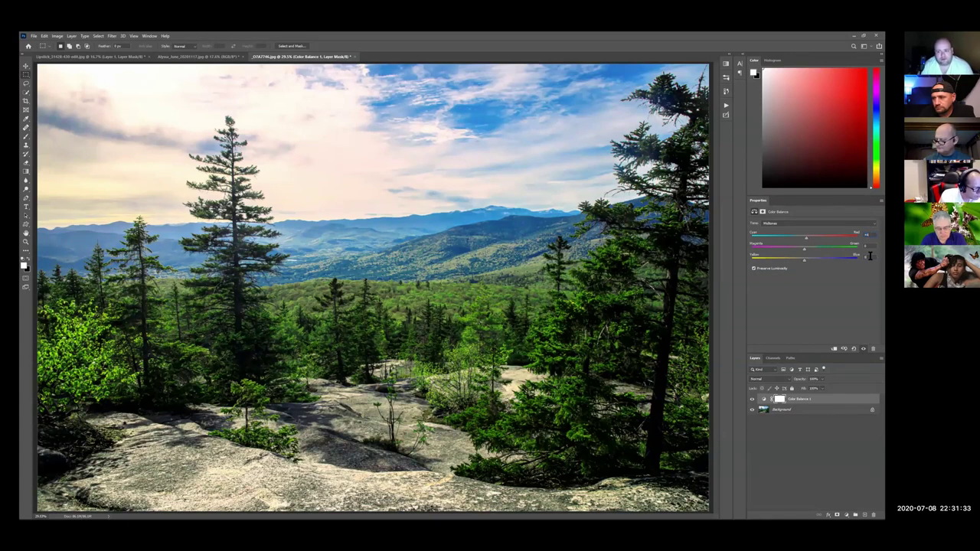
left_click(869, 257)
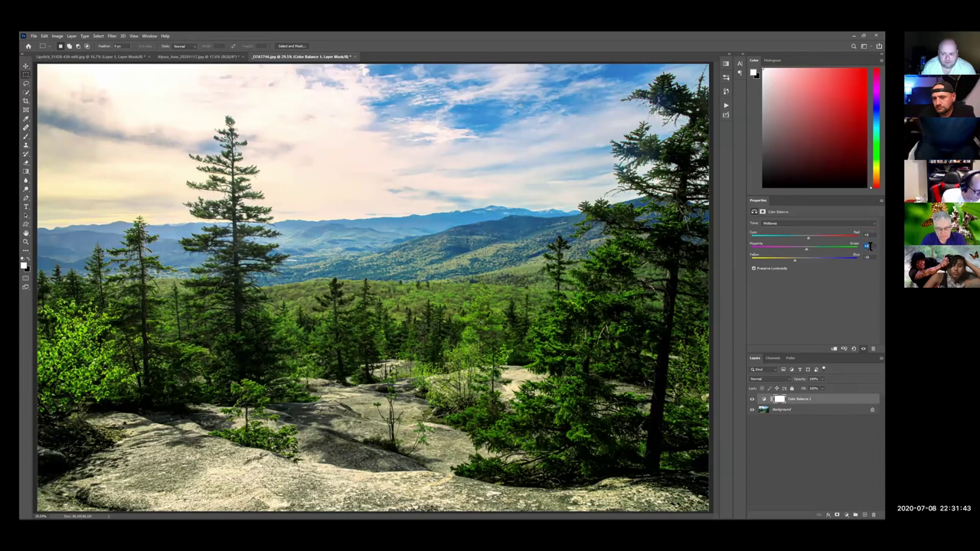
- Compare the landscape with and without the Color Balance adjustment, leaving the adjustment switched on
left_click(753, 398)
left_click(753, 399)
left_click(754, 399)
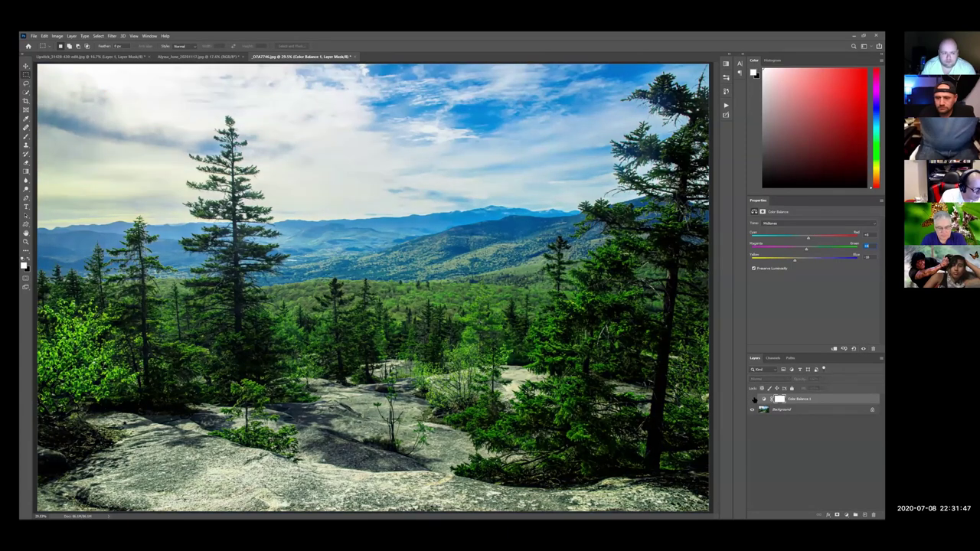
left_click(753, 399)
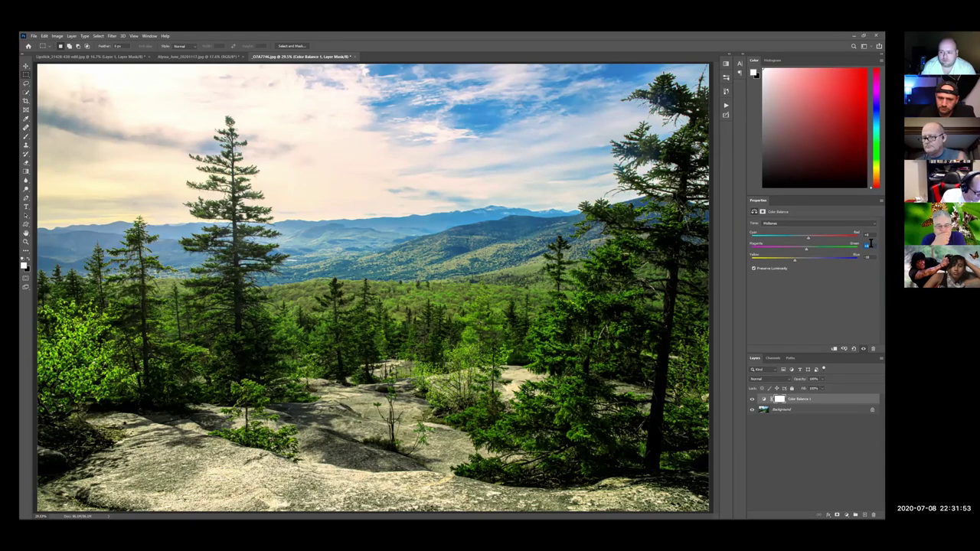
- Shift the midtones' Magenta–Green balance slightly toward magenta
key("Down")
key("Down")
key("Down")
key("Down")
key("Down")
key("Down")
key("Down")
key("Down")
key("Down")
key("Down")
key("Down")
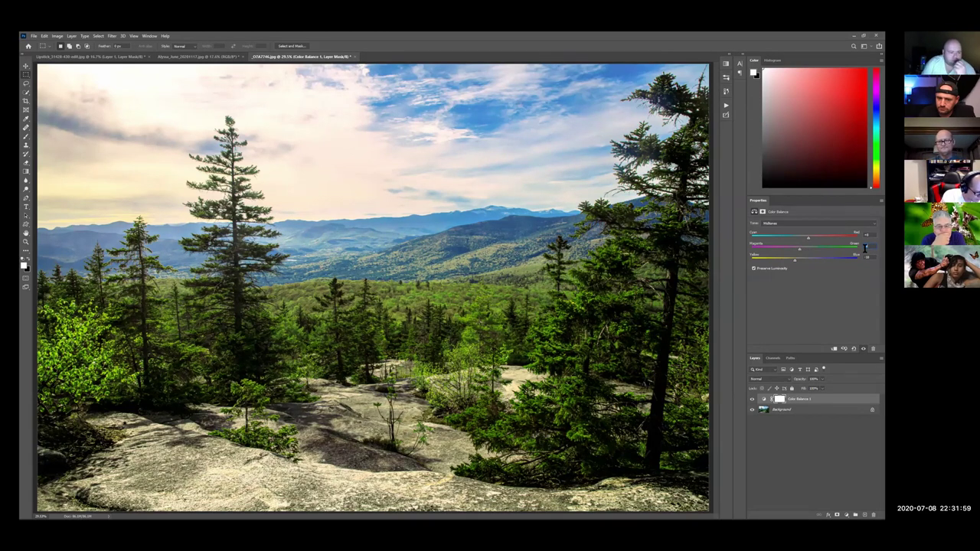
key("Down")
key("Down")
key("Down")
key("Down")
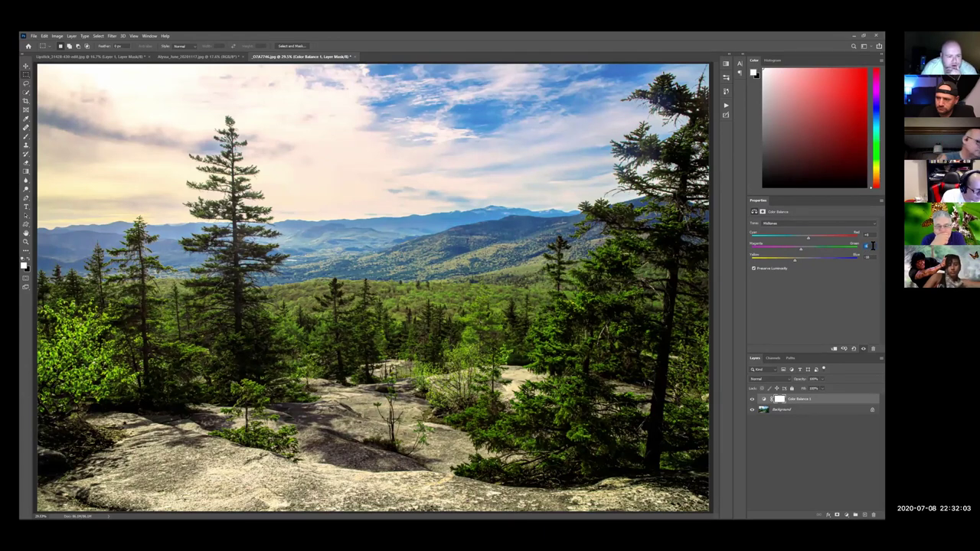
- Nudge the Color Balance midtones' Magenta–Green balance back toward green, ending just past neutral
key("Up")
key("Up")
key("Up")
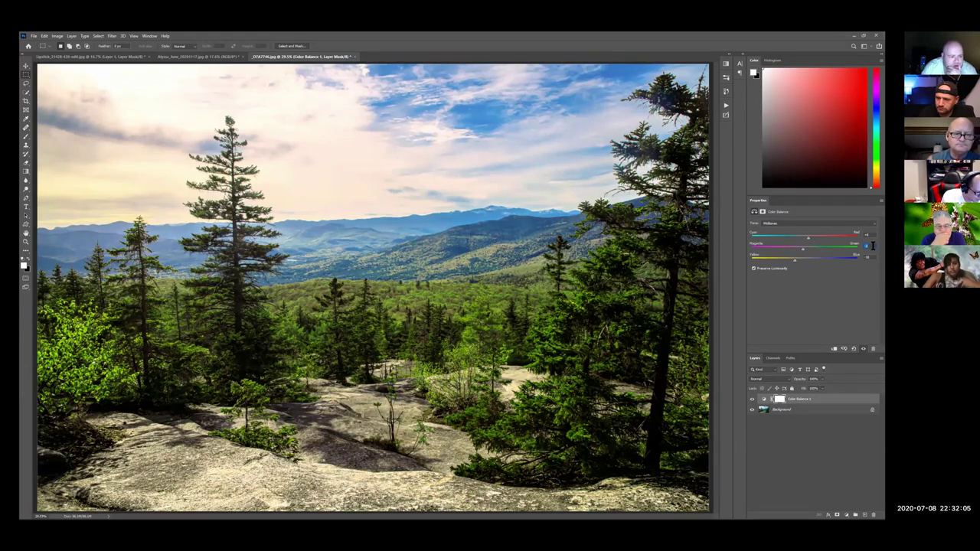
key("Up")
key("Up")
key("Up")
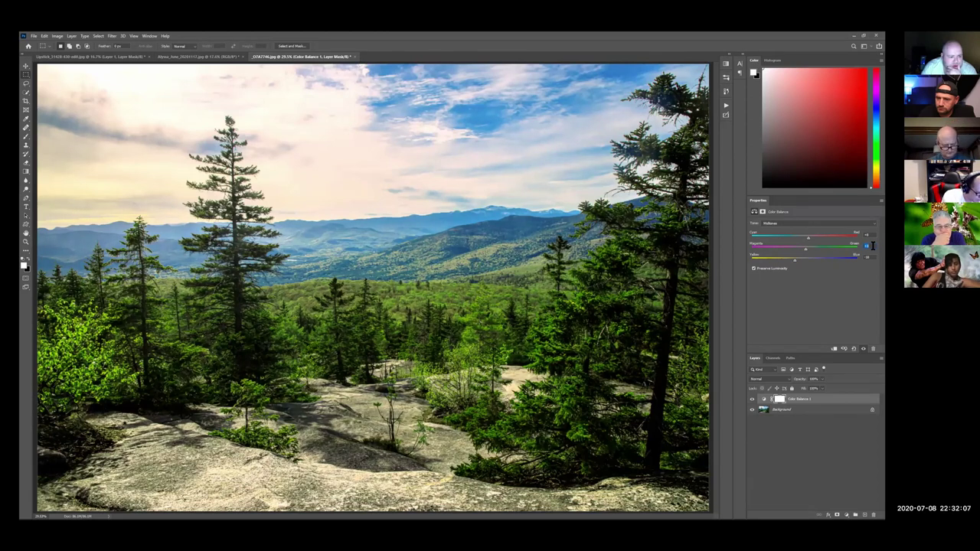
- Compare the landscape with and without the Color Balance layer, and shift its shadows slightly toward red
left_click(753, 399)
left_click(752, 399)
left_click(827, 228)
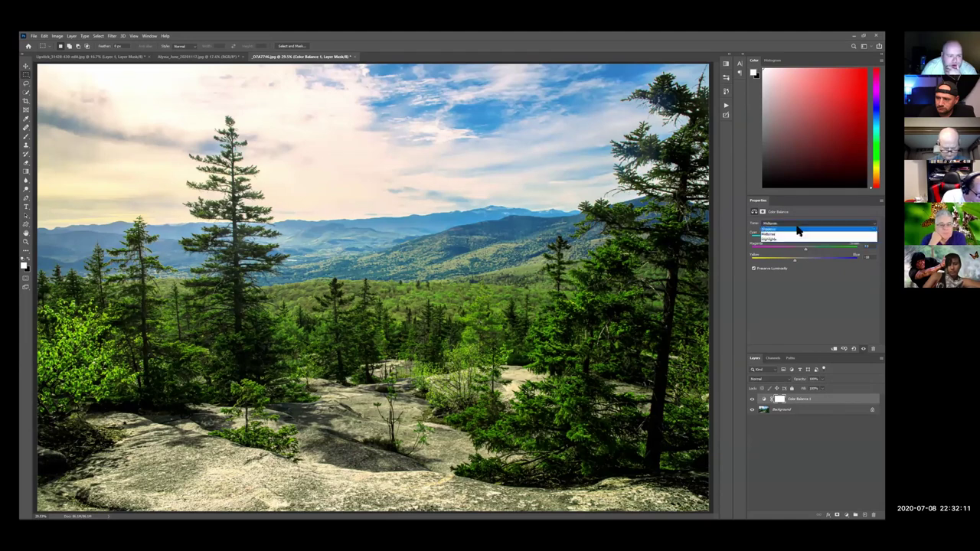
left_click(791, 227)
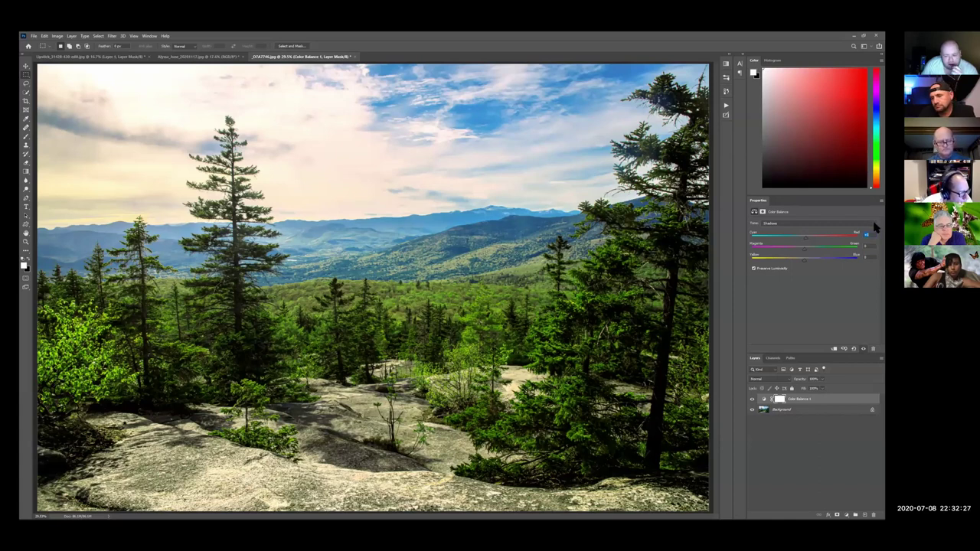
- Add a Channel Mixer adjustment layer and, in the Green output channel, lower the green contribution slightly and raise the red slightly
left_click(845, 512)
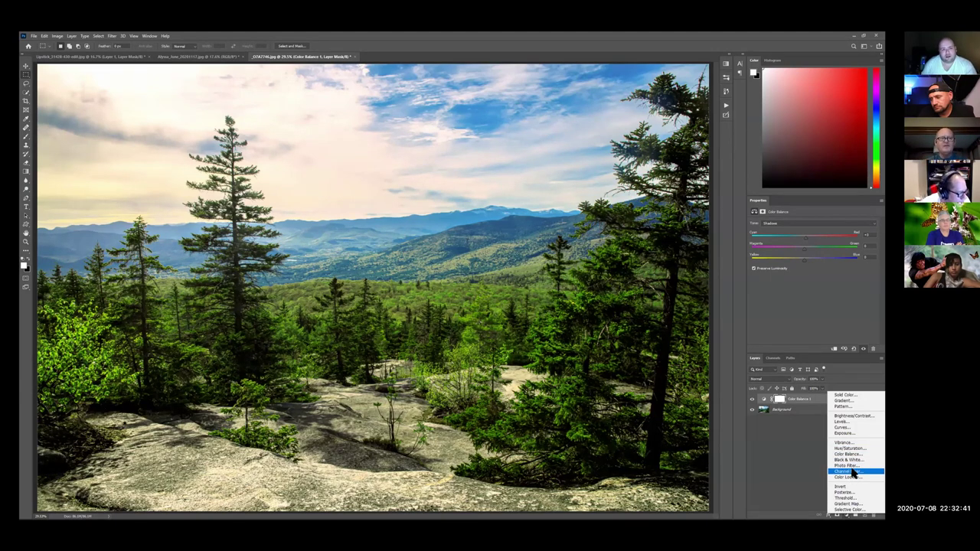
left_click(852, 473)
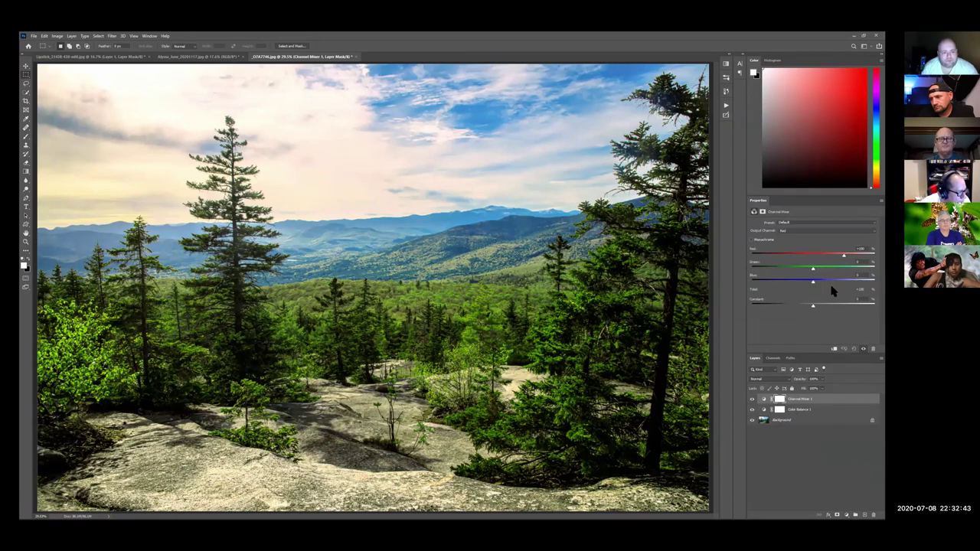
left_click(797, 231)
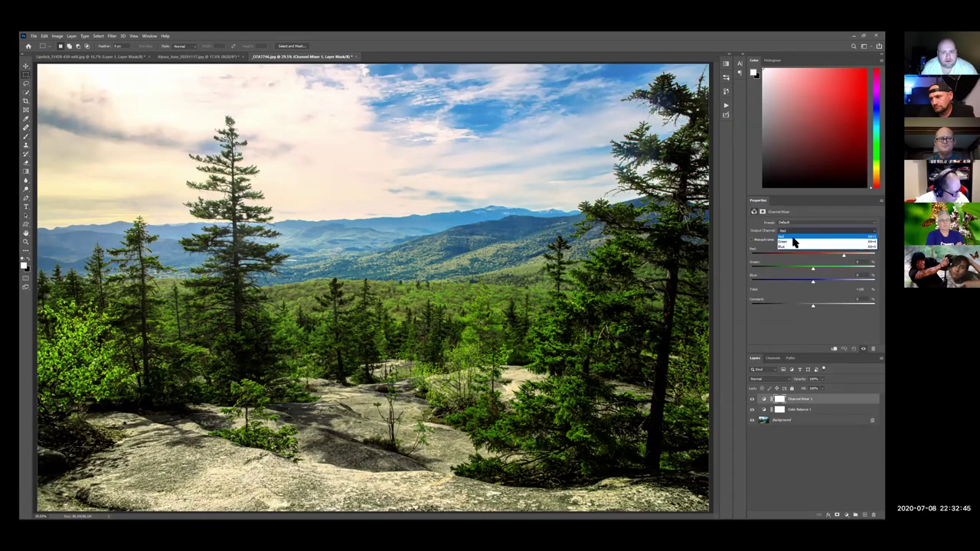
left_click(793, 242)
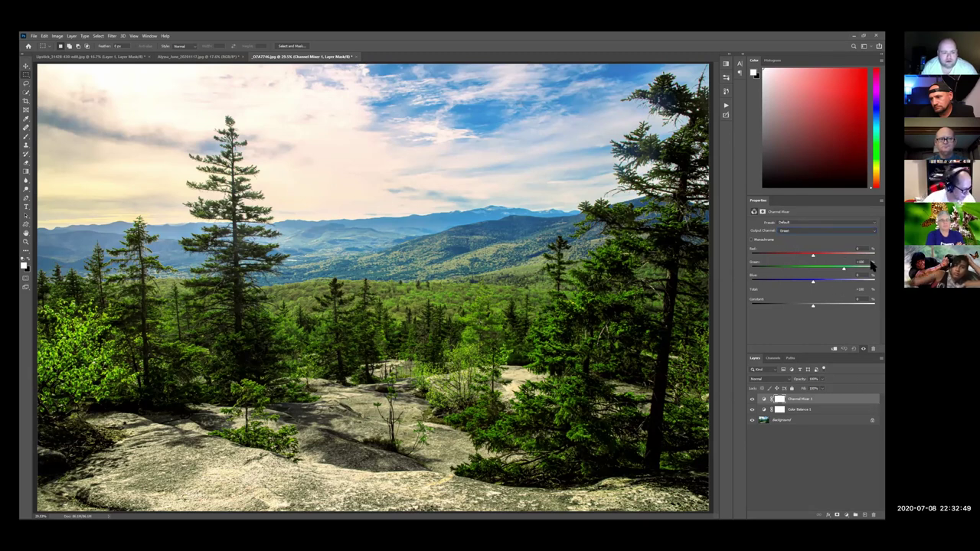
left_click_drag(862, 261, 859, 262)
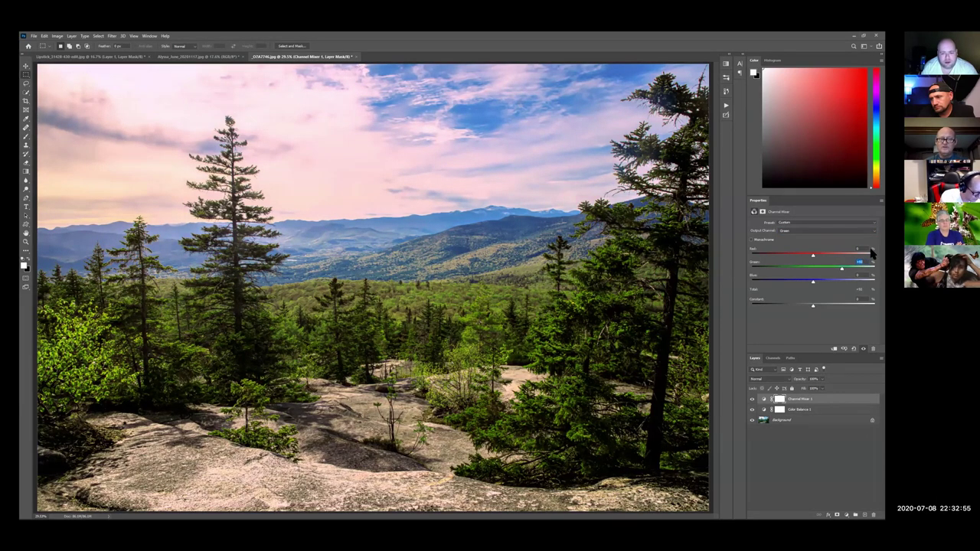
left_click_drag(861, 249, 861, 249)
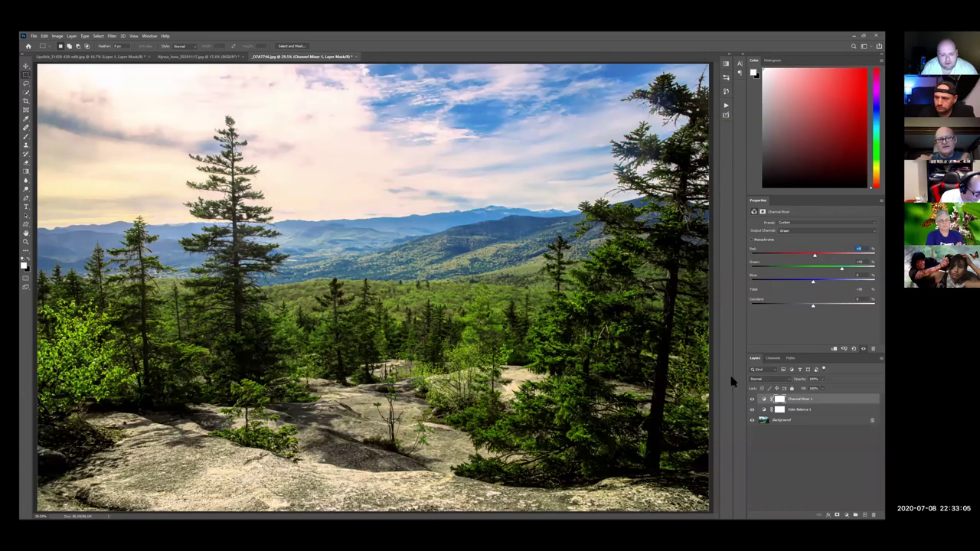
- Compare the landscape with the Channel Mixer and Color Balance layers each switched off and on, leaving both visible
left_click(751, 399)
left_click(750, 399)
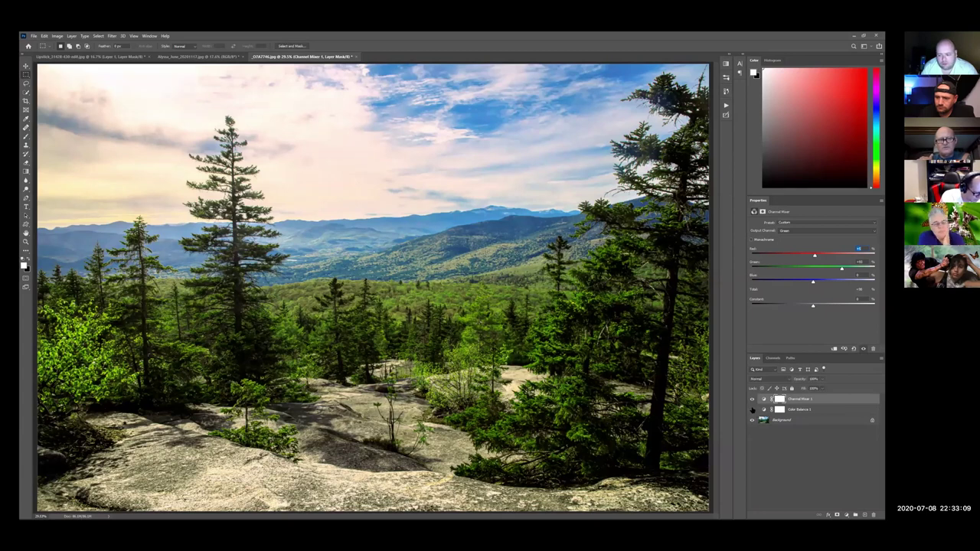
left_click(750, 410)
left_click(751, 409)
left_click(751, 409)
left_click(751, 409)
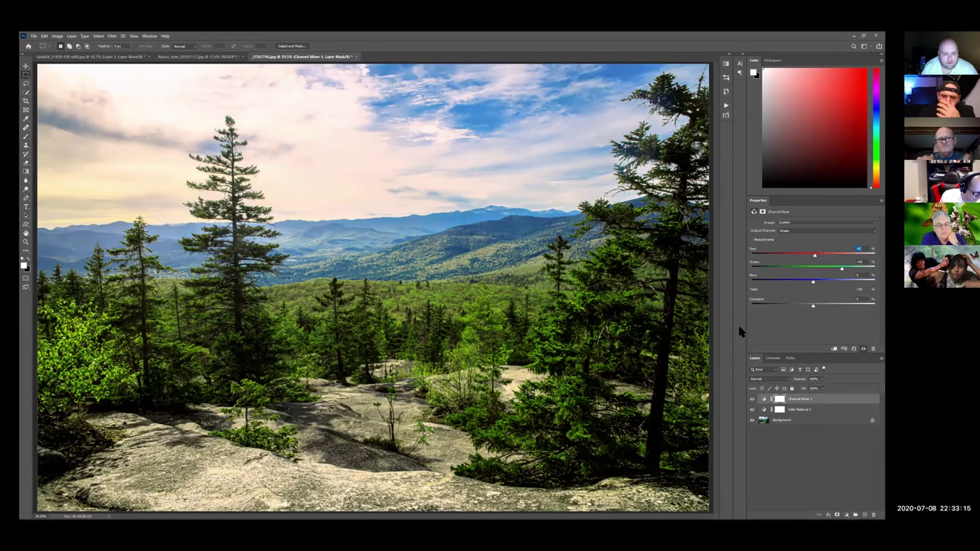
- Group the Channel Mixer and Color Balance layers and hide the group
left_click(817, 410, "shift")
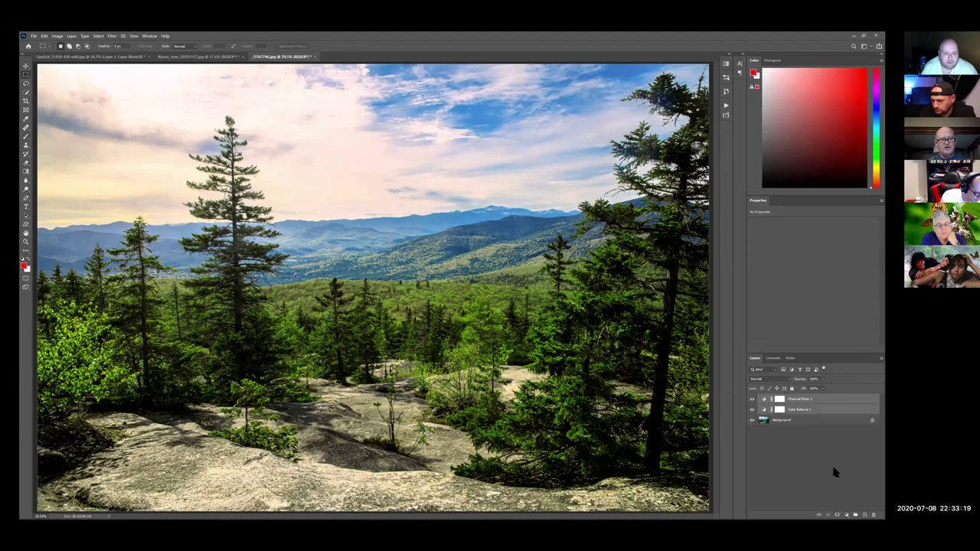
left_click(854, 513)
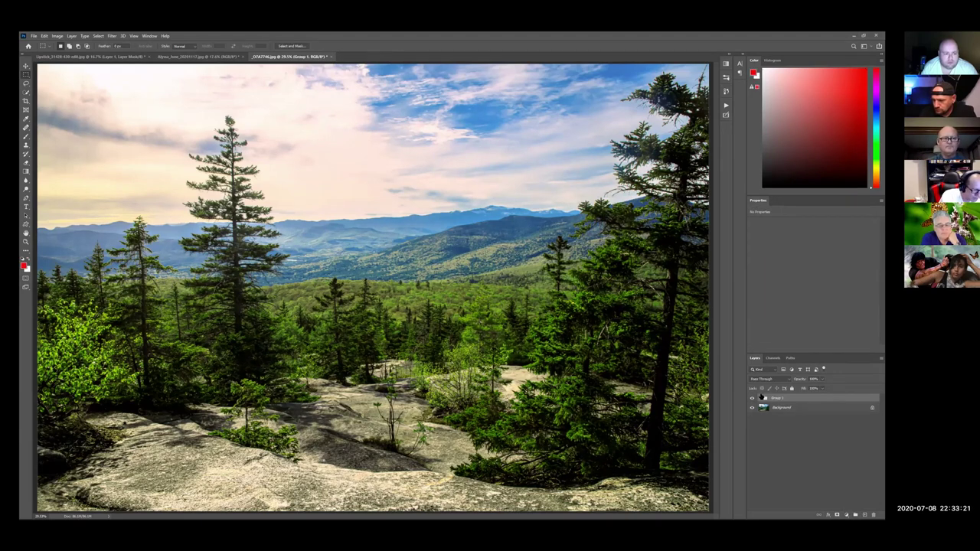
left_click(752, 398)
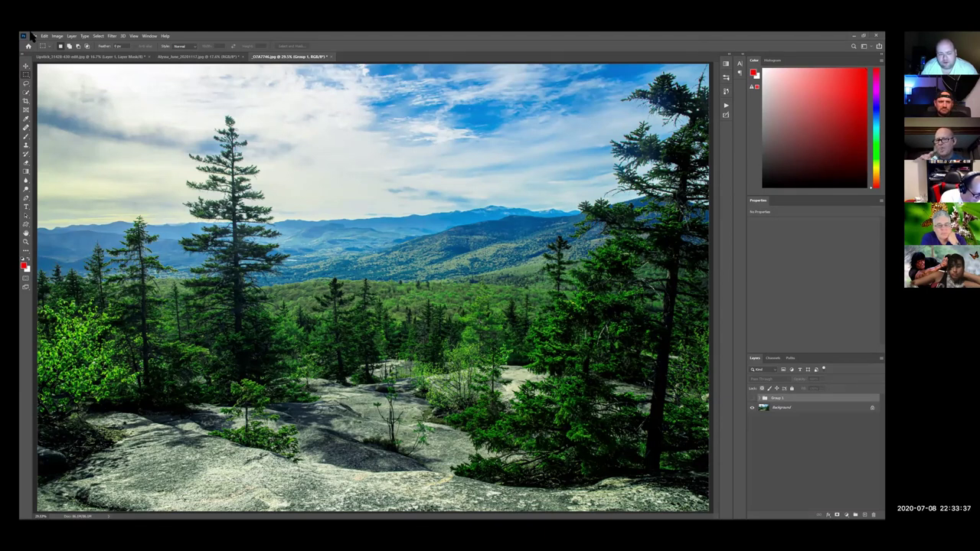
- Crop the landscape slightly on all sides at its original ratio, trimming a narrow strip from the edges
left_click(25, 101)
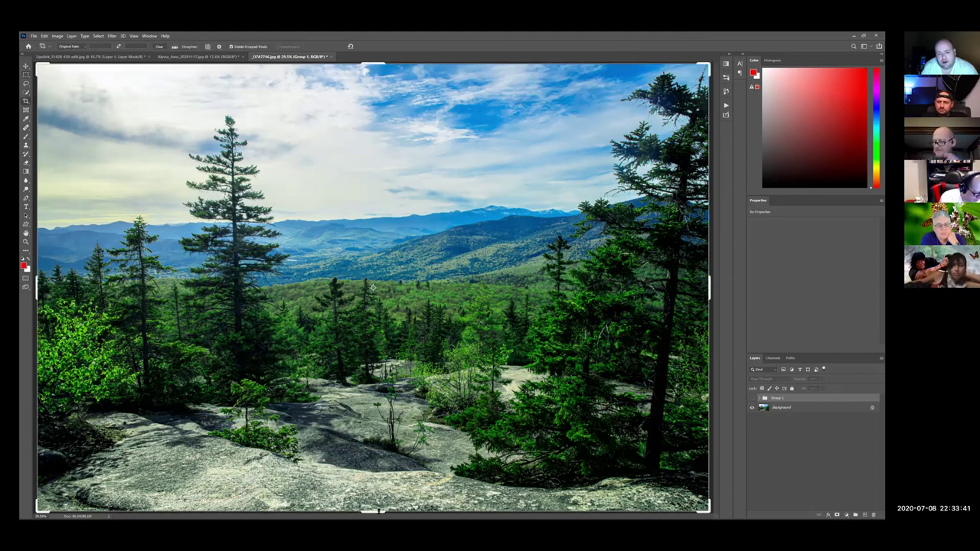
left_click(378, 510)
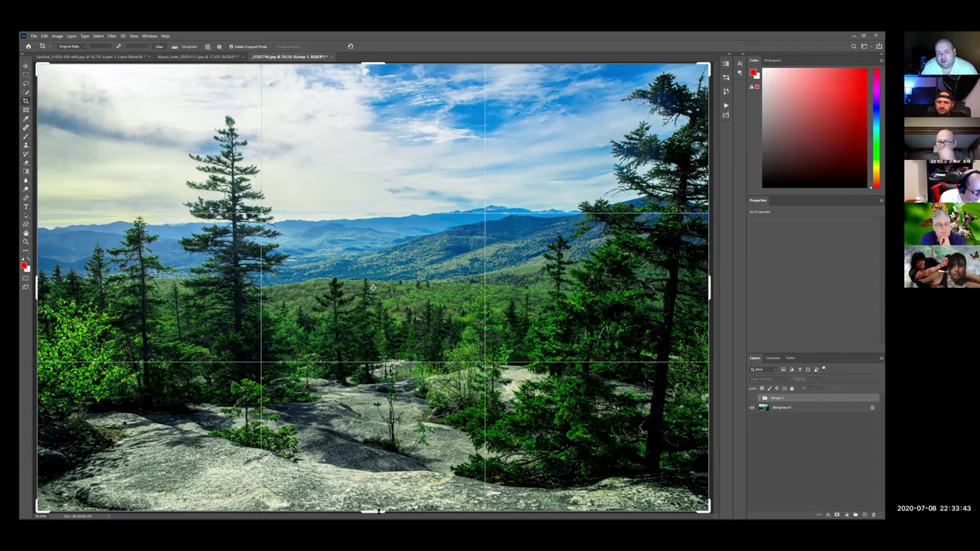
left_click_drag(378, 511, 378, 502)
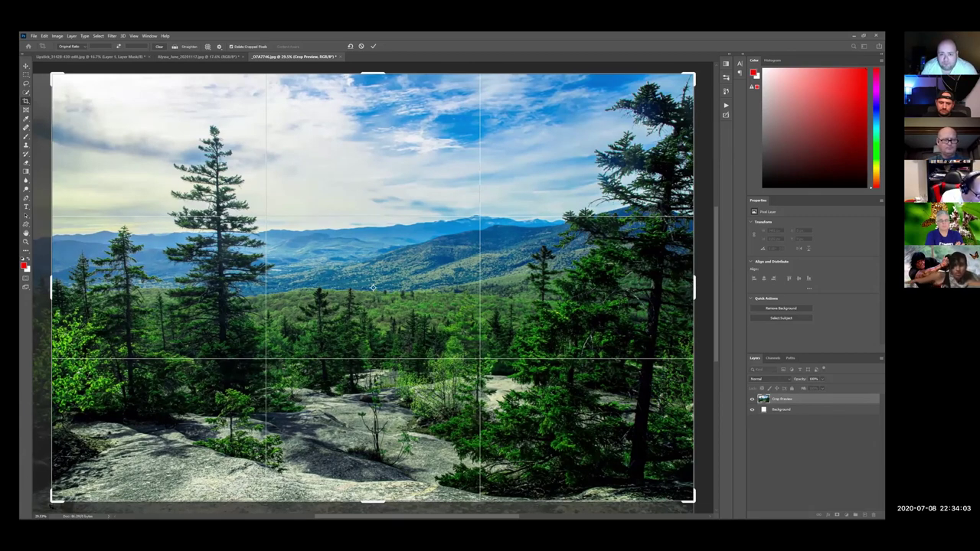
left_click_drag(51, 500, 47, 502)
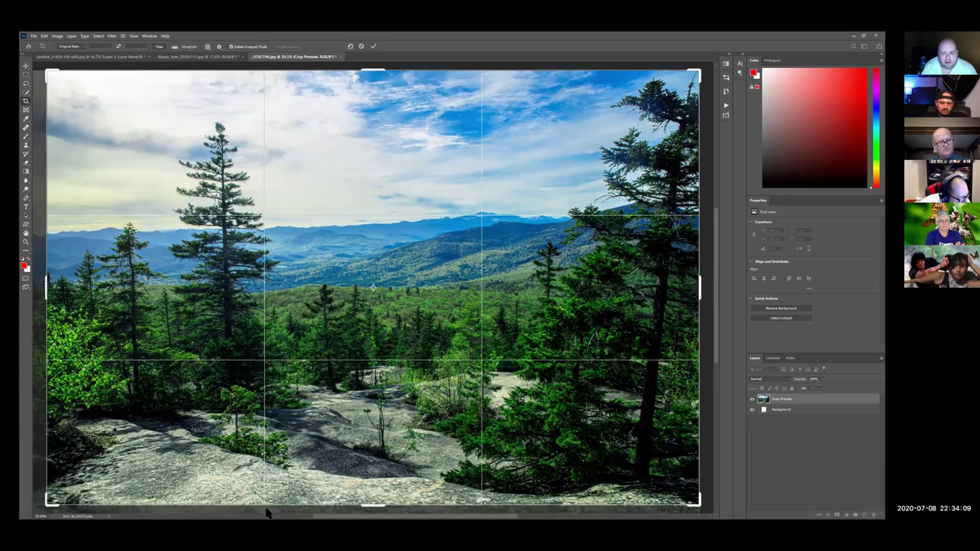
key("Return")
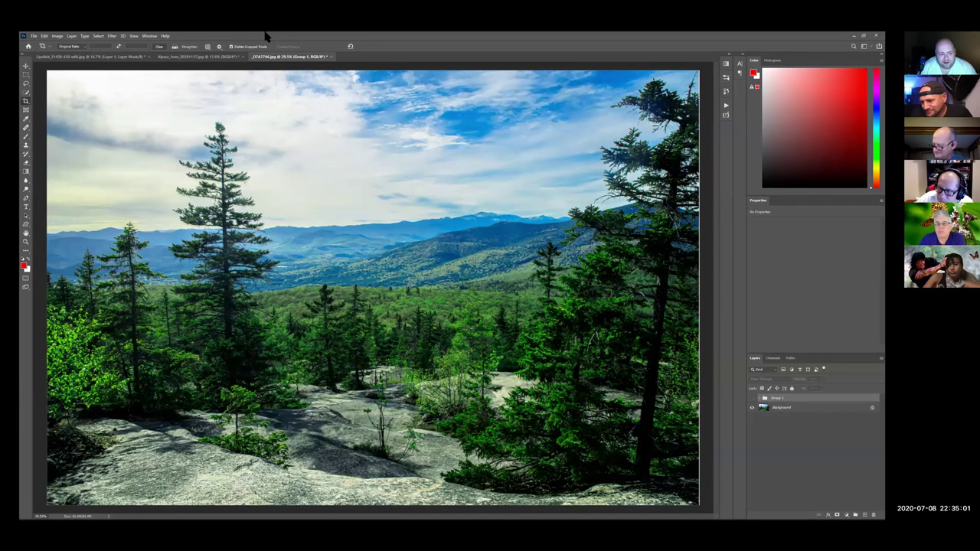
- Compare the cropped landscape with and without the adjustment group, leaving the group hidden
left_click(752, 398)
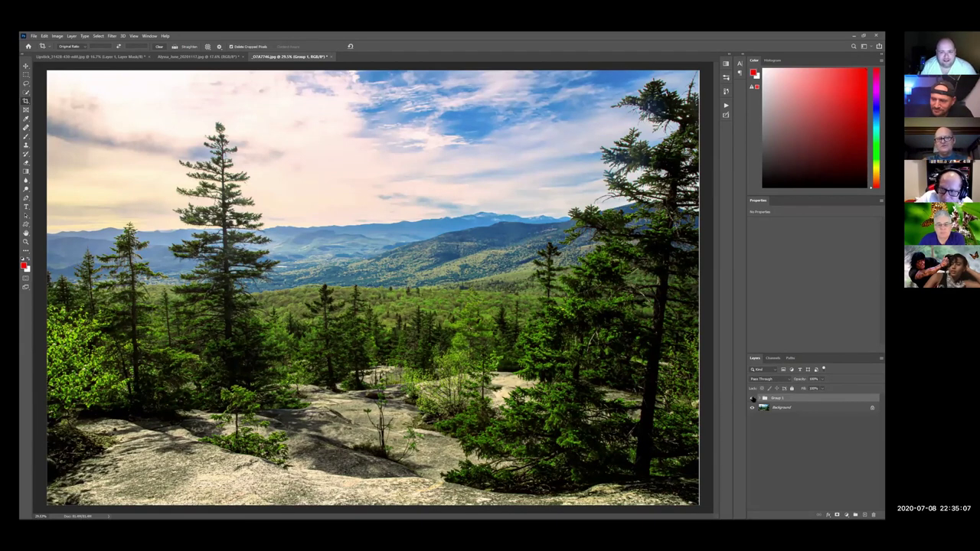
left_click(752, 399)
left_click(752, 398)
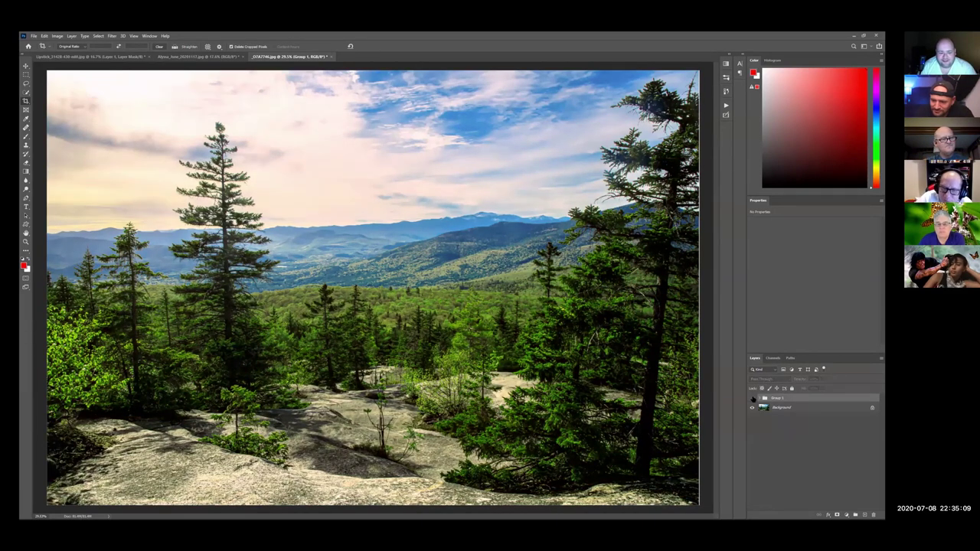
left_click(752, 398)
- Duplicate the Background layer and open the copy in the Camera Raw filter
left_click(786, 409)
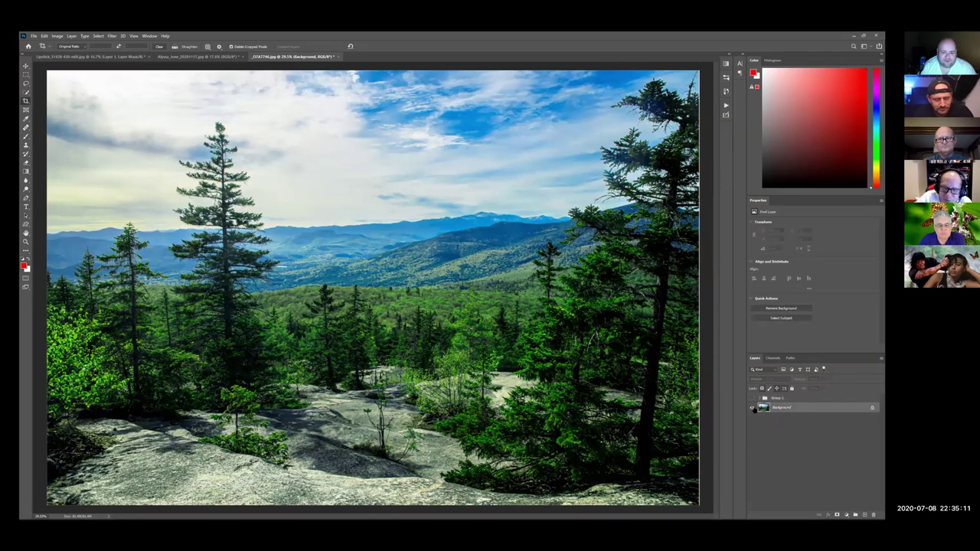
key("ctrl+j")
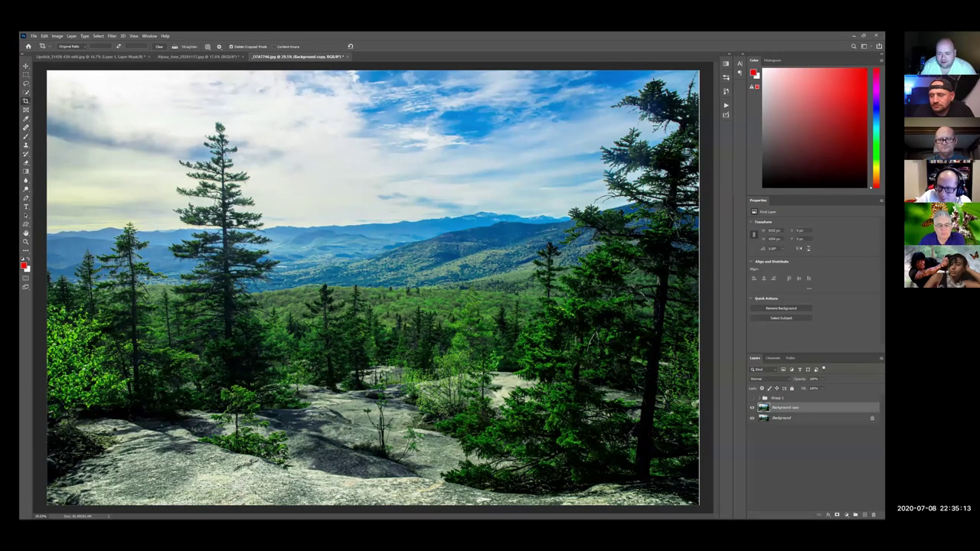
left_click(111, 36)
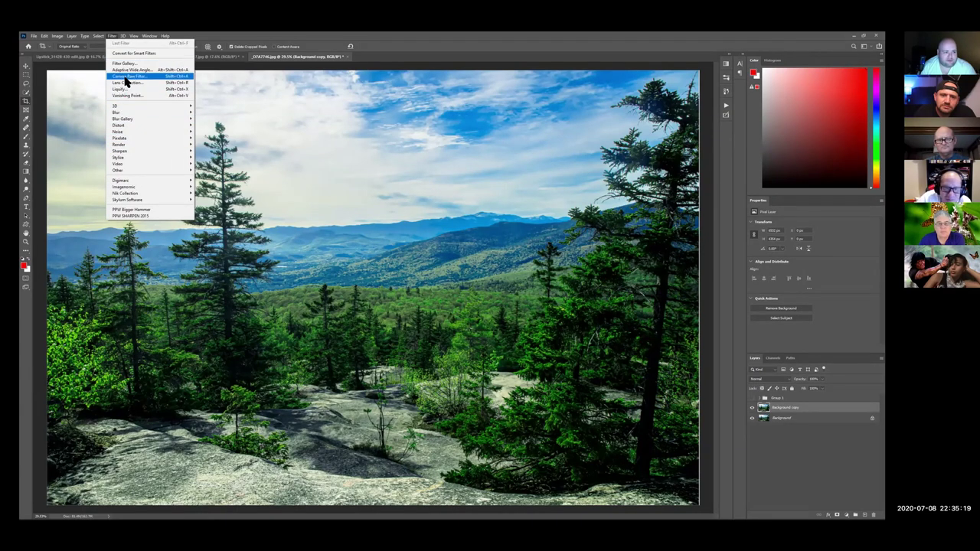
left_click(128, 82)
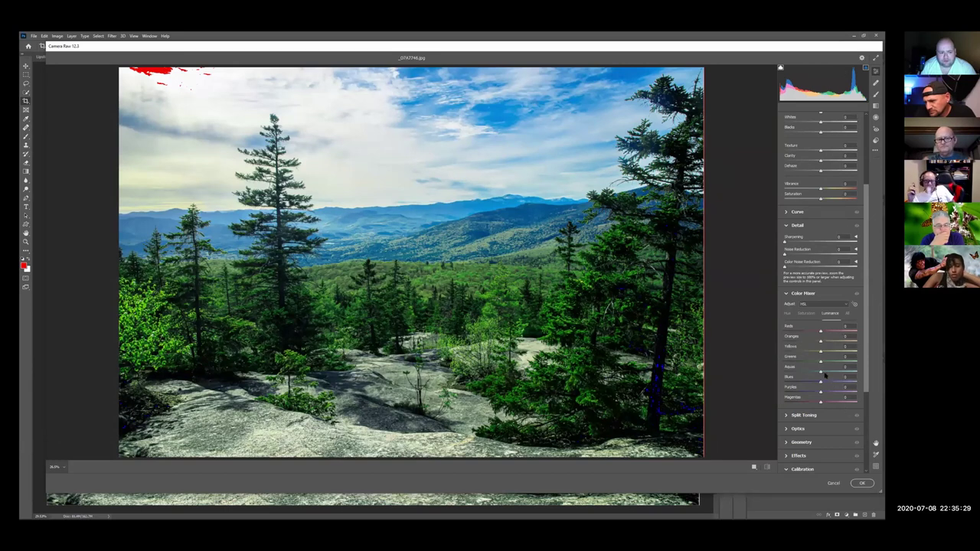
- In the Color Mixer, reduce the saturation of the greens to about -20 and of the yellows to about -15
left_click(805, 314)
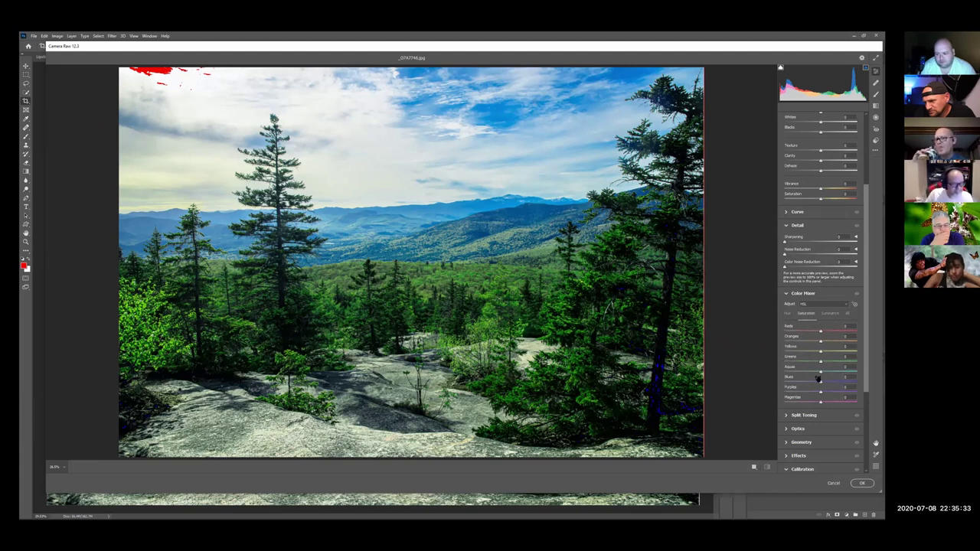
left_click_drag(820, 364, 811, 365)
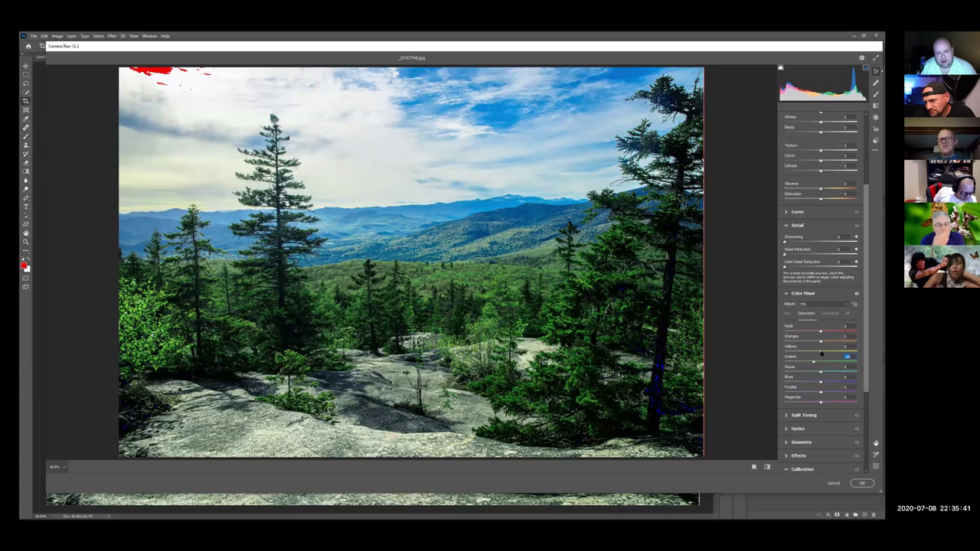
mouse_move(821, 350)
left_mouse_down()
mouse_move(804, 350)
mouse_move(816, 354)
left_mouse_up()
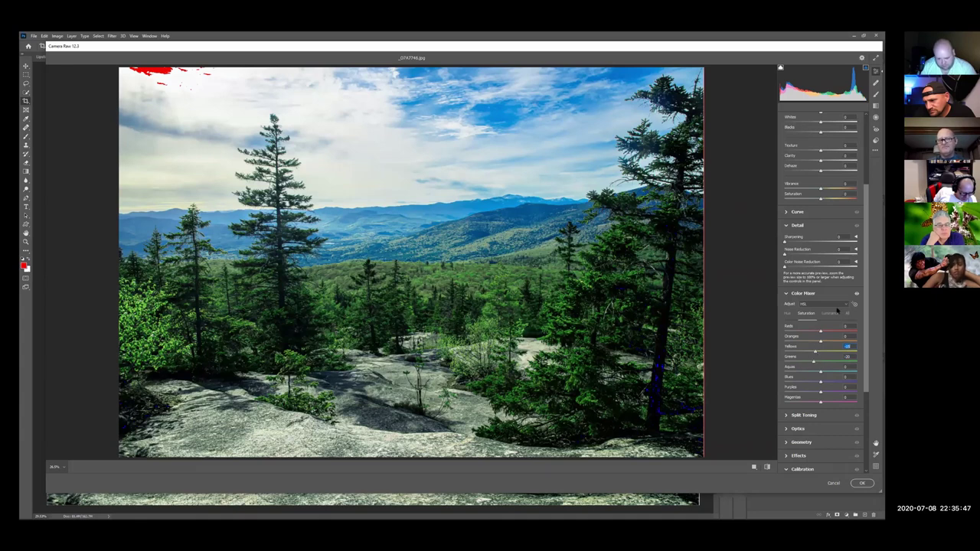
- Shift the Color Mixer hue of the greens to +8 and of the yellows to +36
left_click(788, 314)
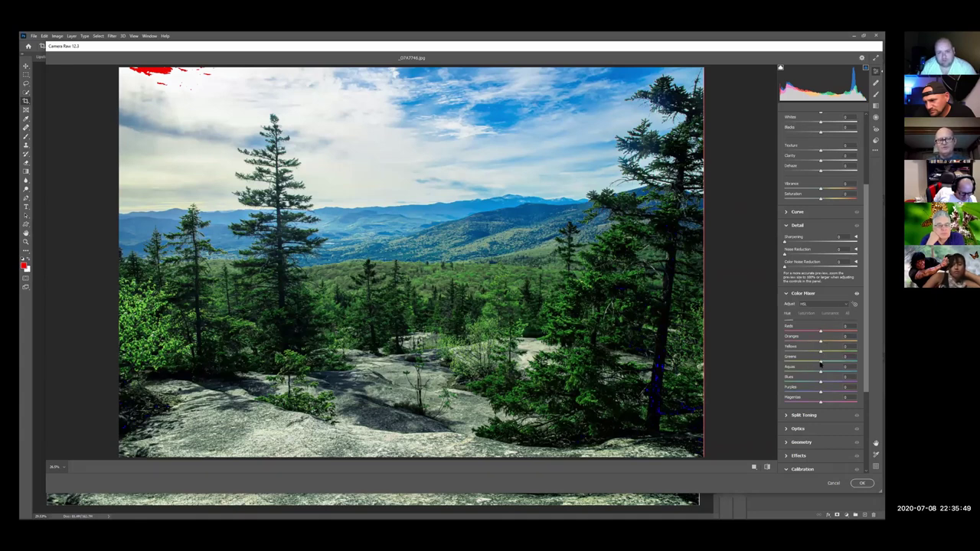
mouse_move(821, 363)
left_mouse_down()
mouse_move(841, 357)
mouse_move(823, 358)
left_mouse_up()
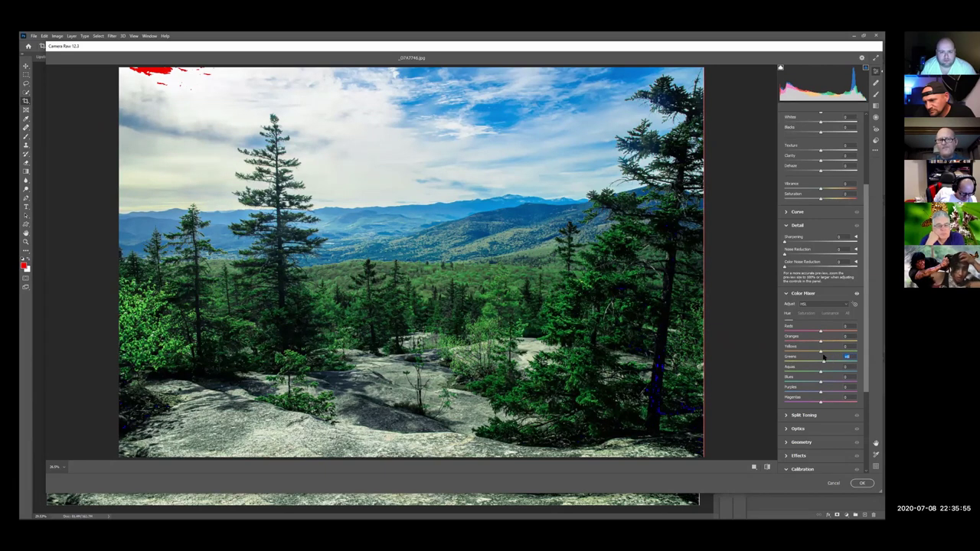
mouse_move(823, 351)
left_mouse_down()
mouse_move(843, 349)
mouse_move(833, 350)
left_mouse_up()
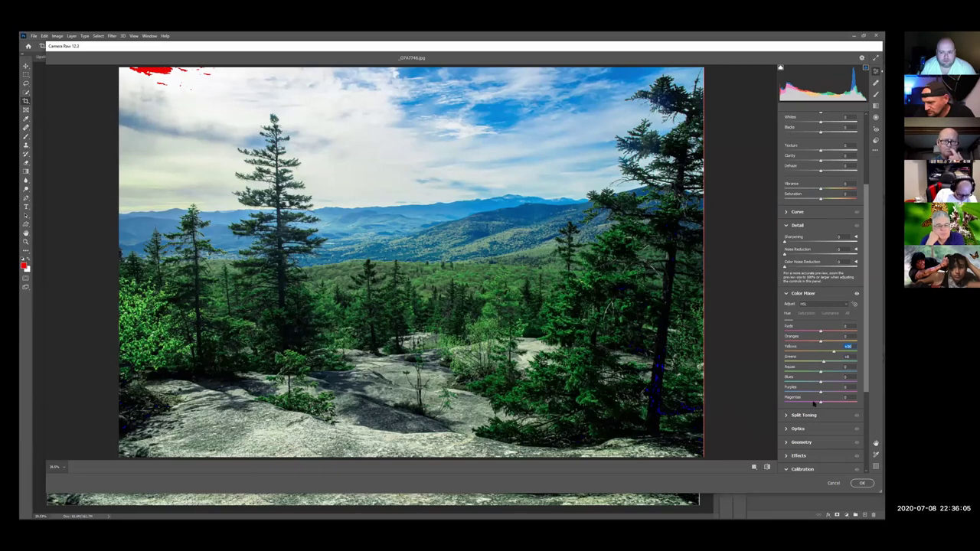
- Try raising the Blacks for the landscape and reset them to 0
scroll(820, 183, "up", 2)
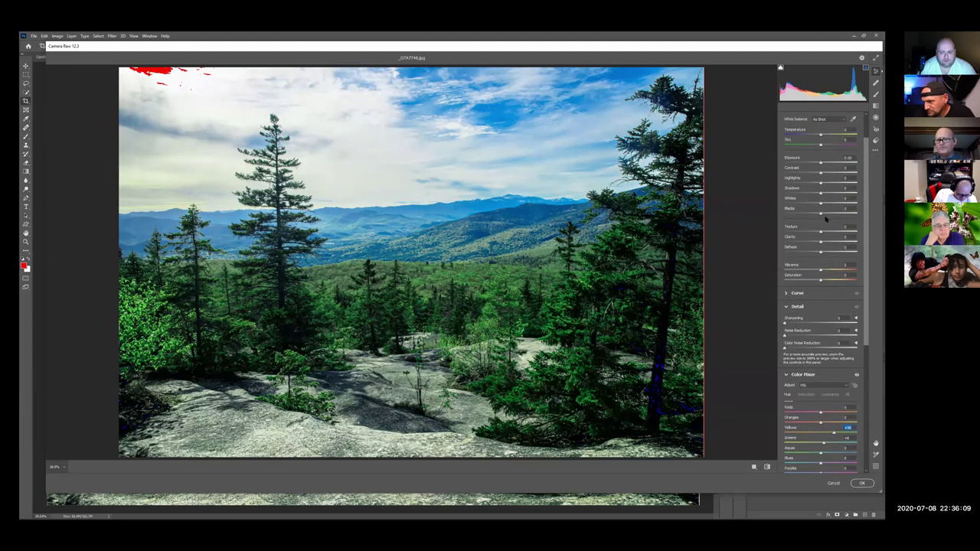
left_click_drag(822, 214, 830, 214)
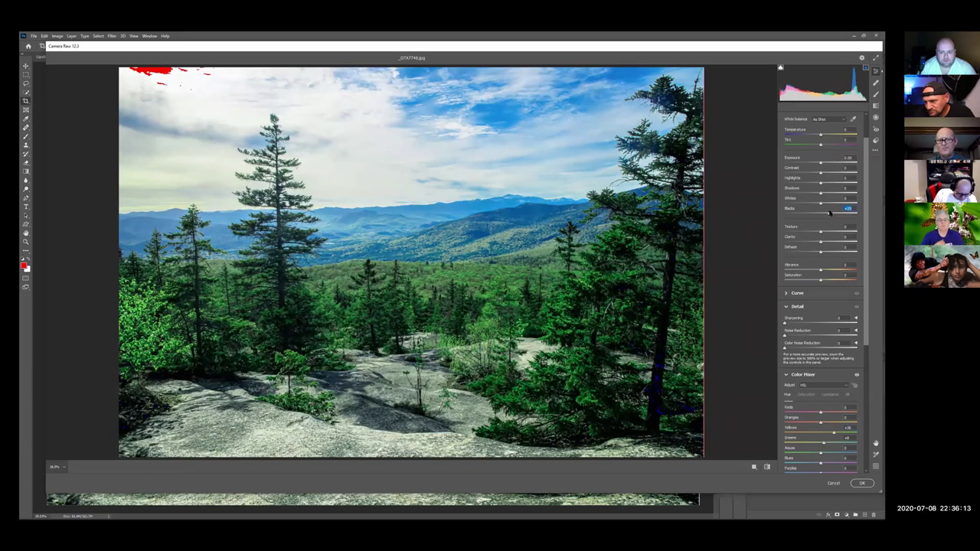
double_click(828, 214)
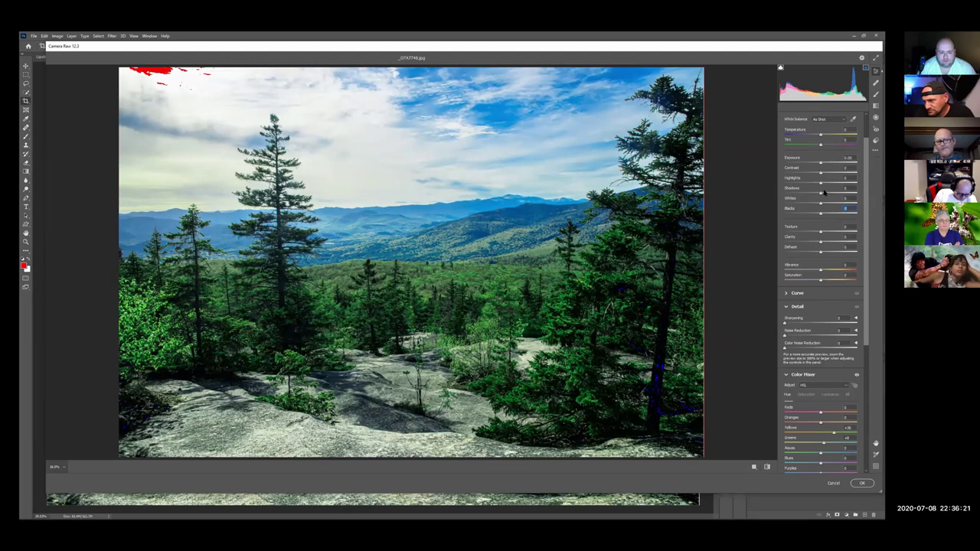
- Try raising the Shadows for the landscape and reset them to 0
left_click(838, 194)
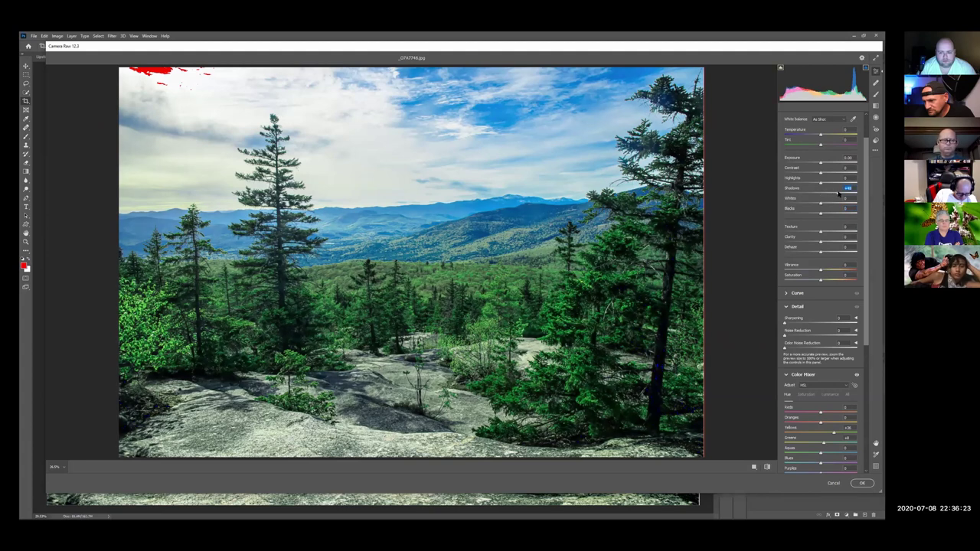
left_click_drag(838, 194, 830, 191)
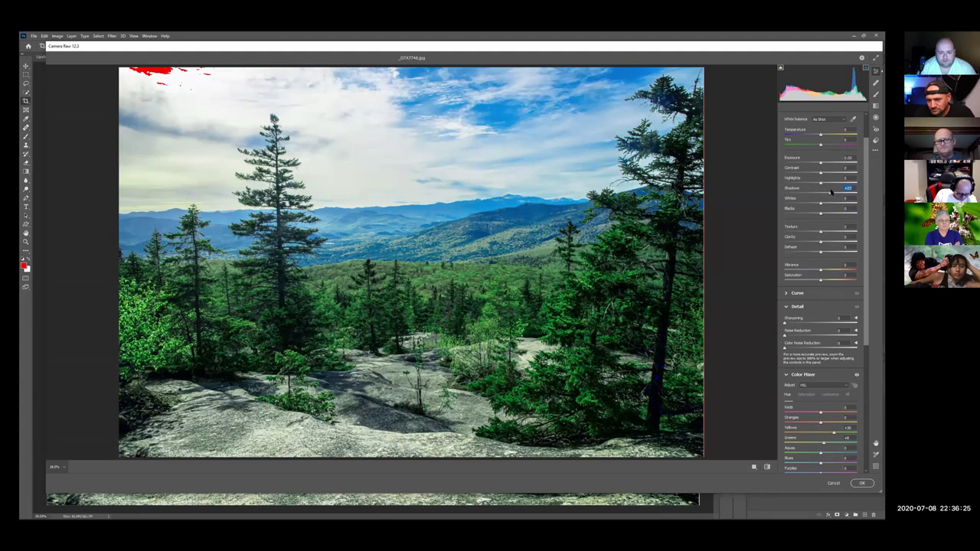
double_click(830, 191)
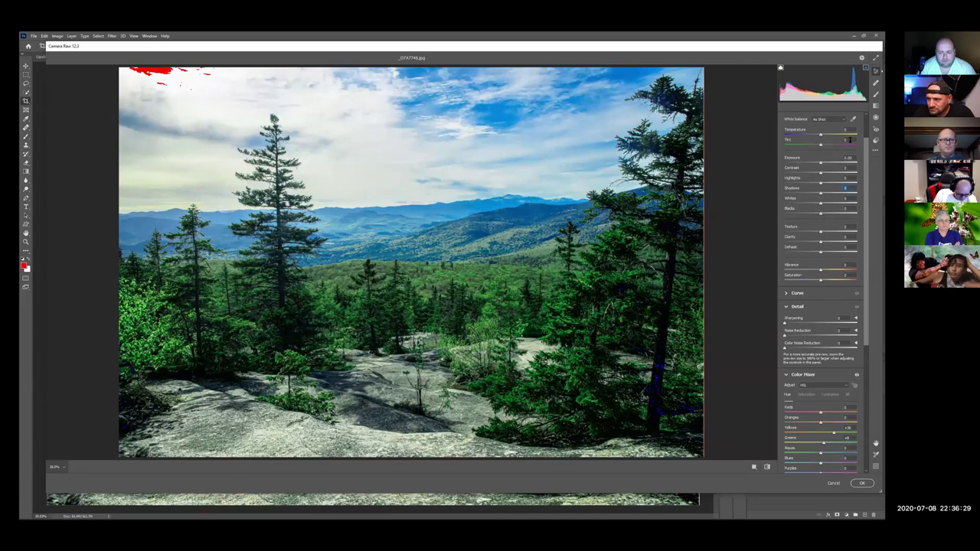
- Adjust the white balance to a Temperature of about +3 and a Tint of about +5
scroll(848, 140, "up", 2)
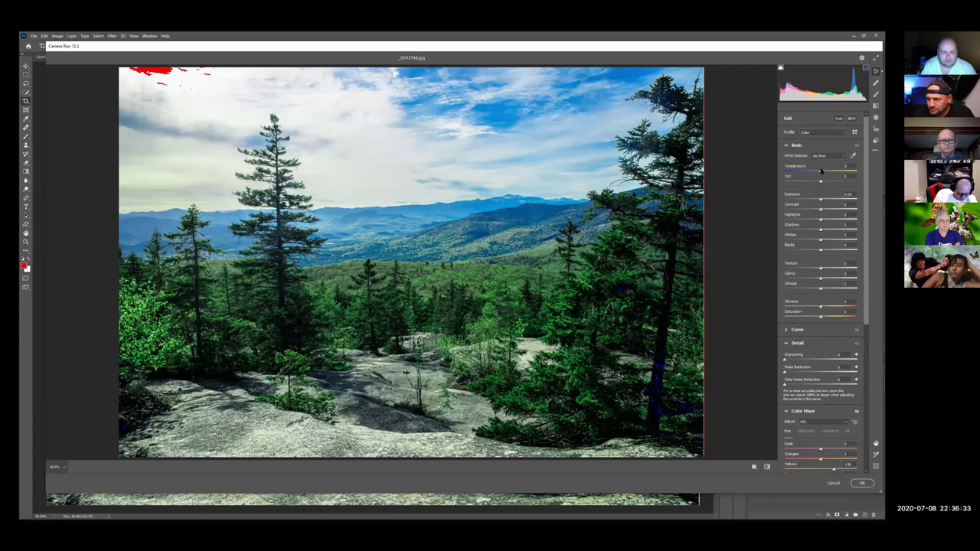
left_click_drag(821, 173, 824, 172)
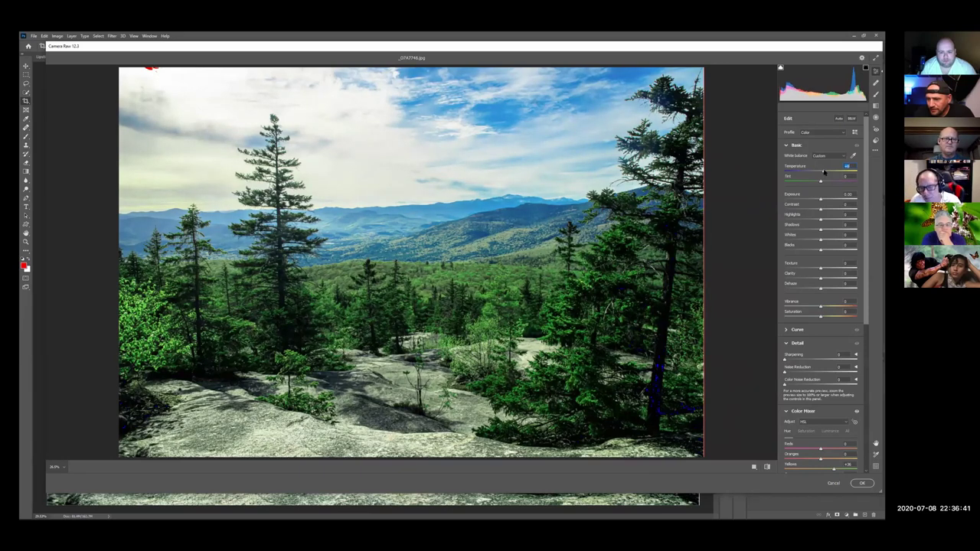
left_click_drag(824, 172, 825, 172)
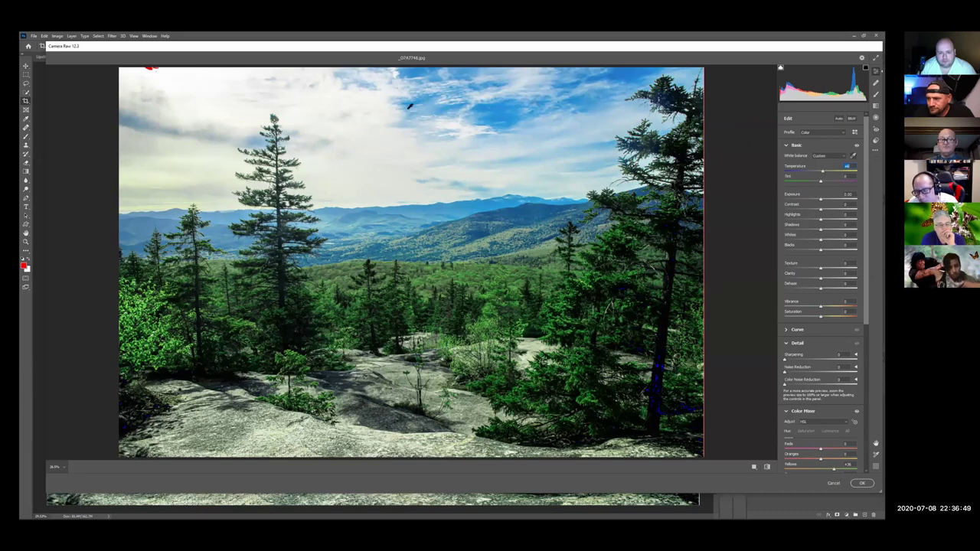
key("Tab")
type("19")
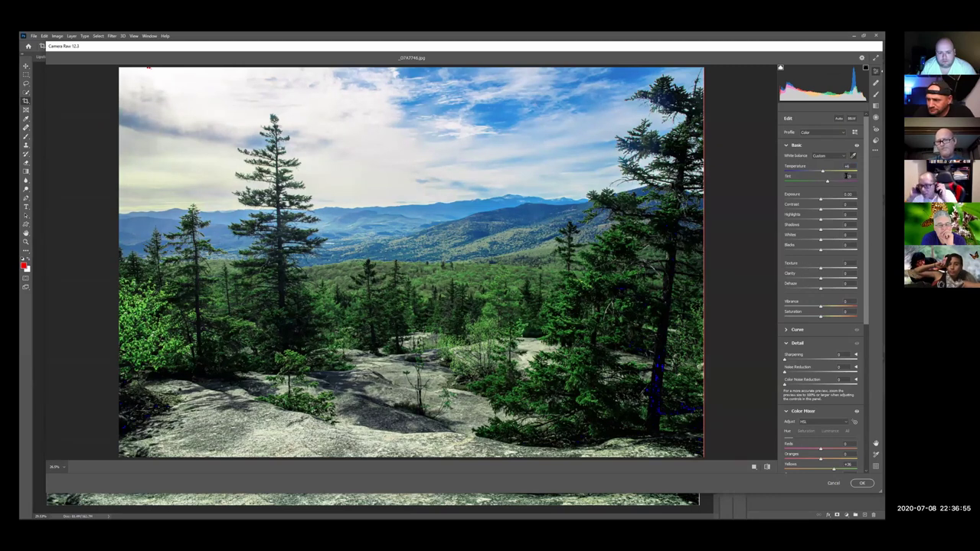
left_click(848, 177)
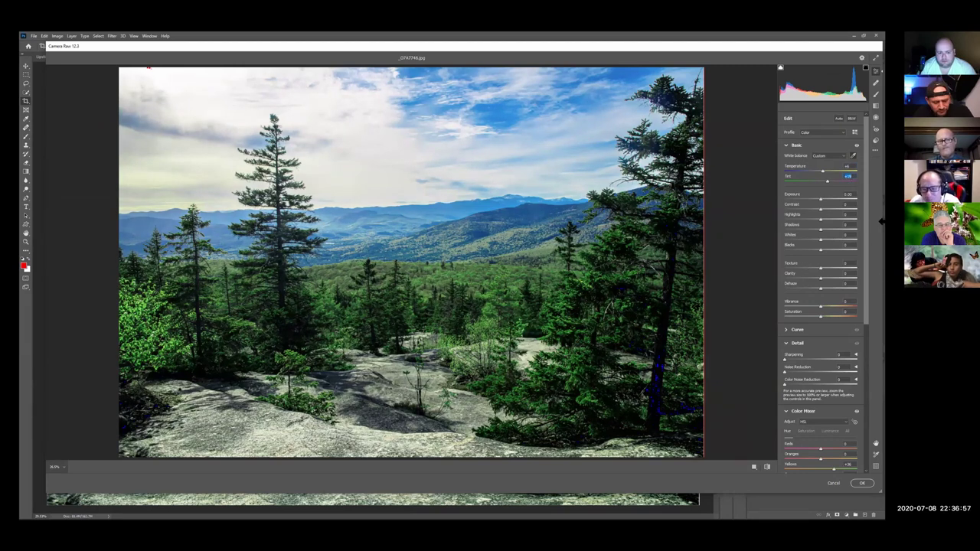
type("8")
key("Return")
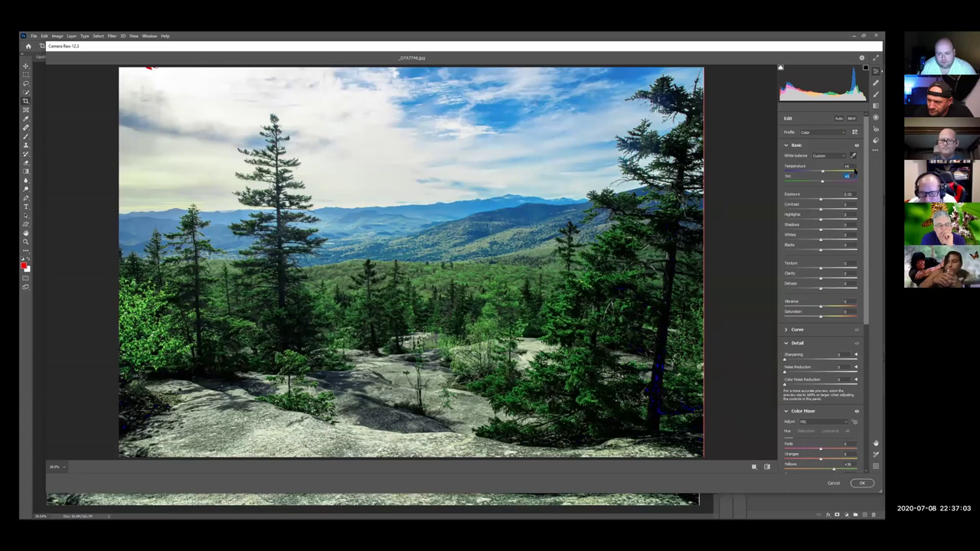
left_click(852, 165)
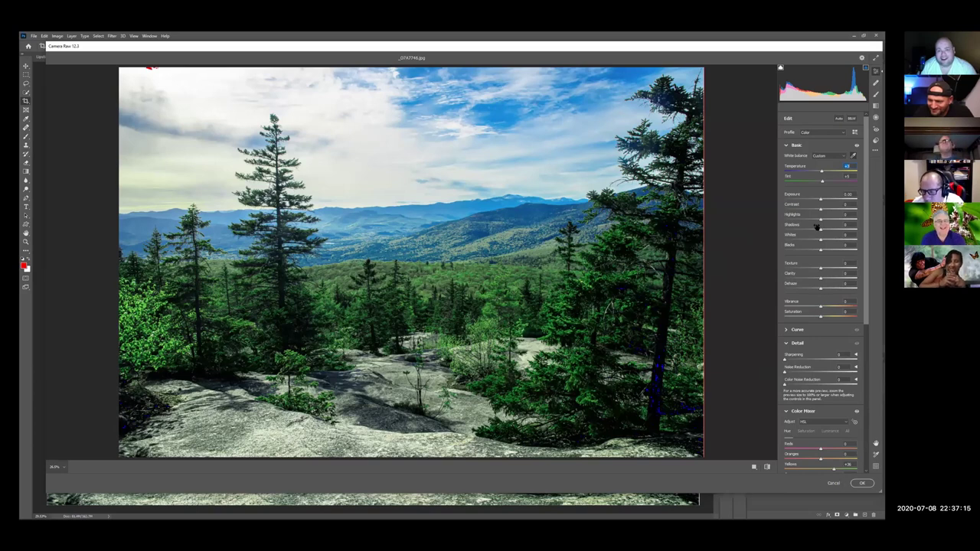
- Try adjusting the tone, Dehaze and Vibrance sliders and reset each one to 0
mouse_move(811, 223)
left_mouse_down()
mouse_move(774, 236)
mouse_move(827, 237)
mouse_move(820, 232)
left_mouse_up()
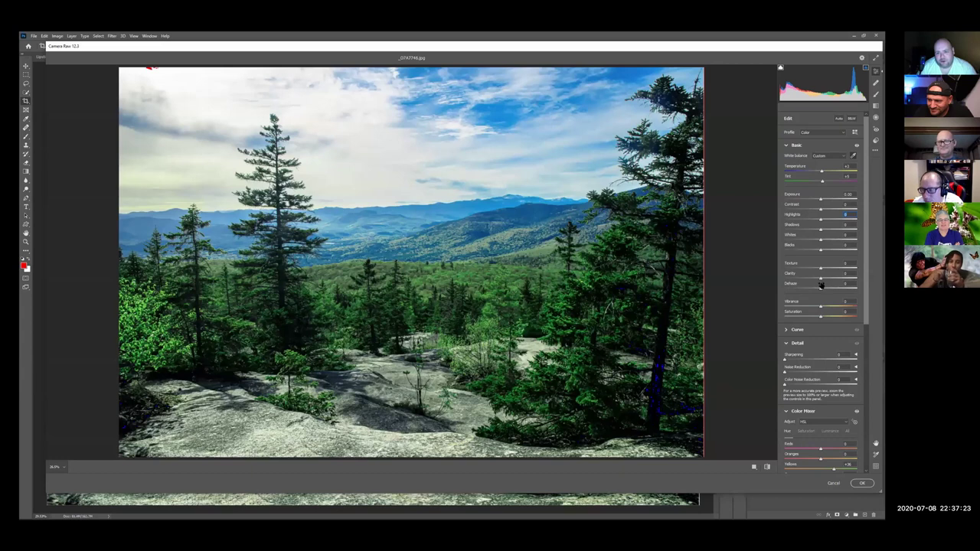
mouse_move(820, 291)
left_mouse_down()
mouse_move(857, 288)
mouse_move(765, 285)
mouse_move(835, 291)
left_mouse_up()
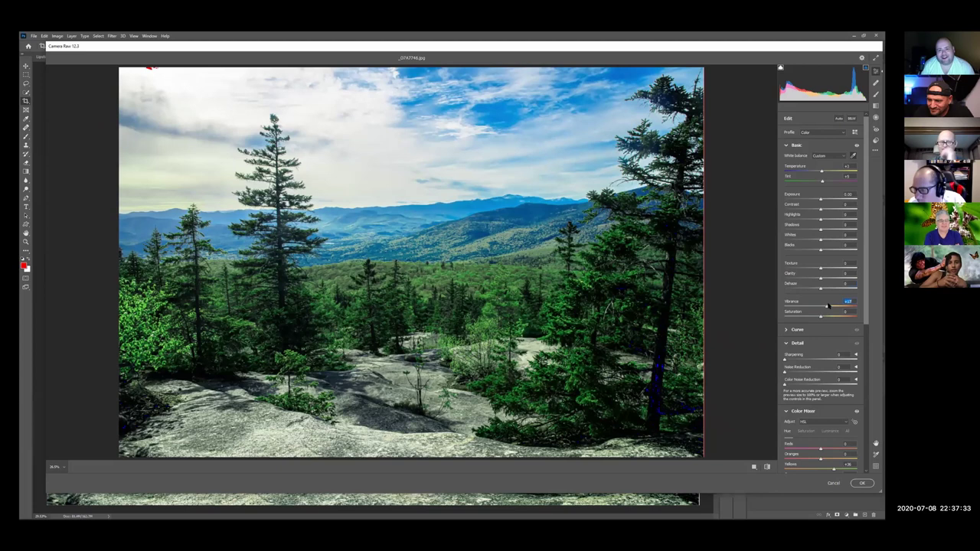
left_click_drag(820, 307, 817, 305)
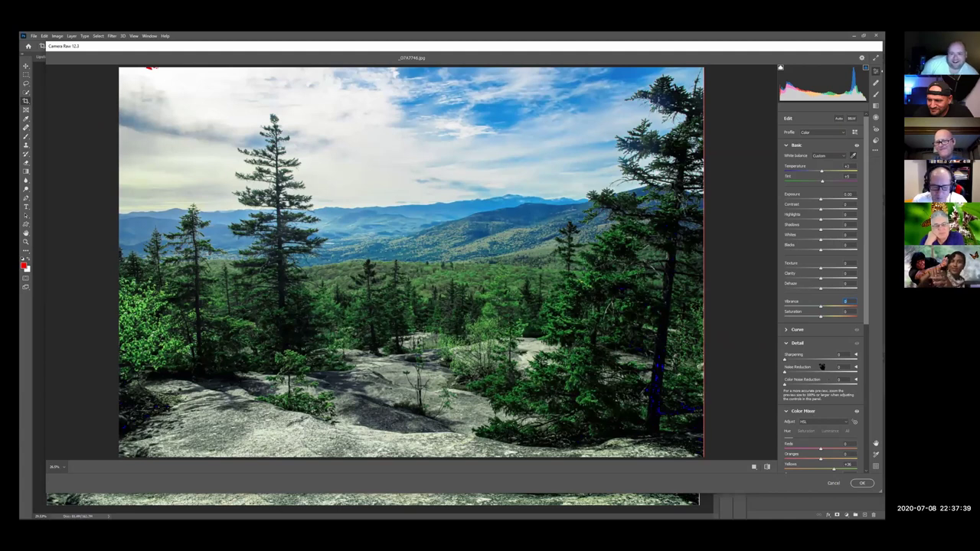
- Apply the Camera Raw edits and compare the Background copy layer hidden and shown
left_click(861, 483)
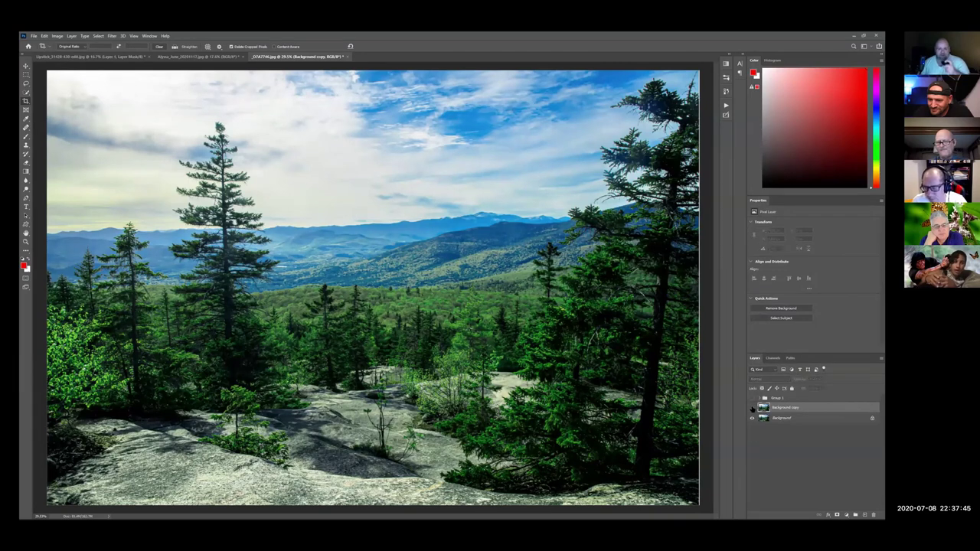
left_click(751, 409)
left_click(752, 409)
left_click(751, 408)
left_click(752, 409)
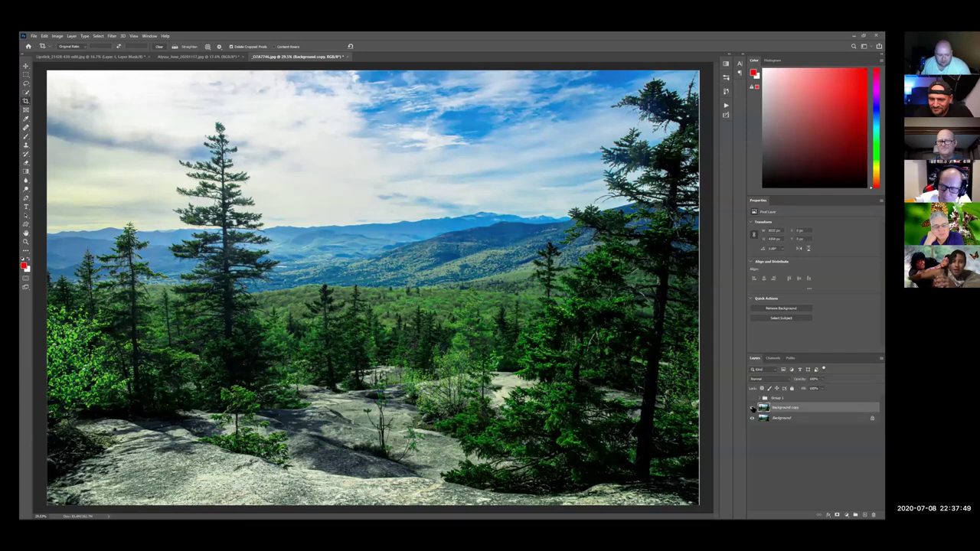
left_click(751, 408)
left_click(751, 409)
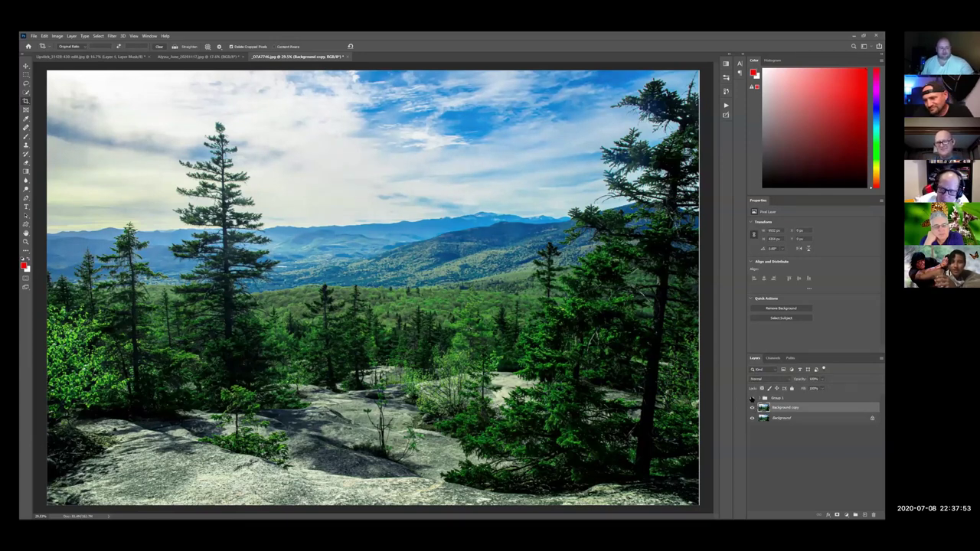
- Show and expand Group 1, and open the settings of its Channel Mixer 1 adjustment
left_click(752, 408)
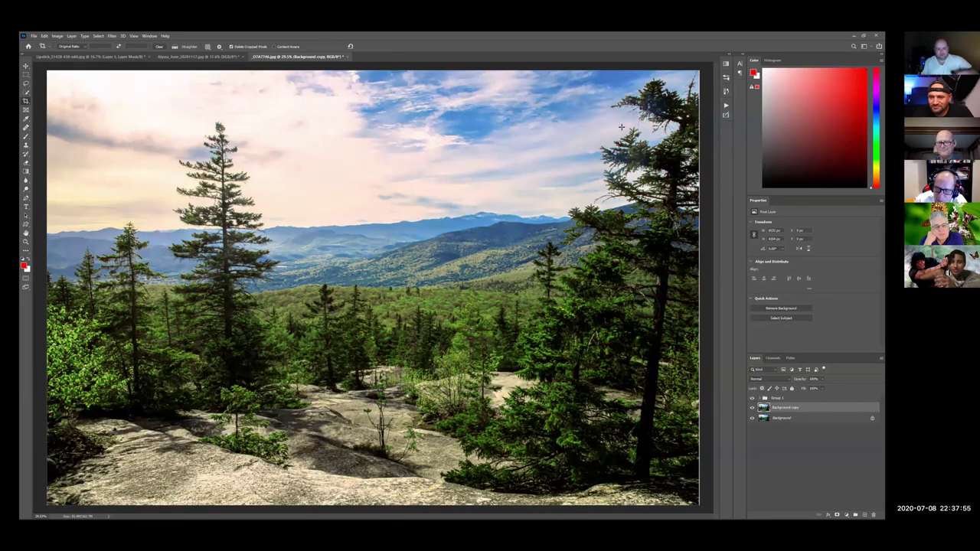
left_click(759, 399)
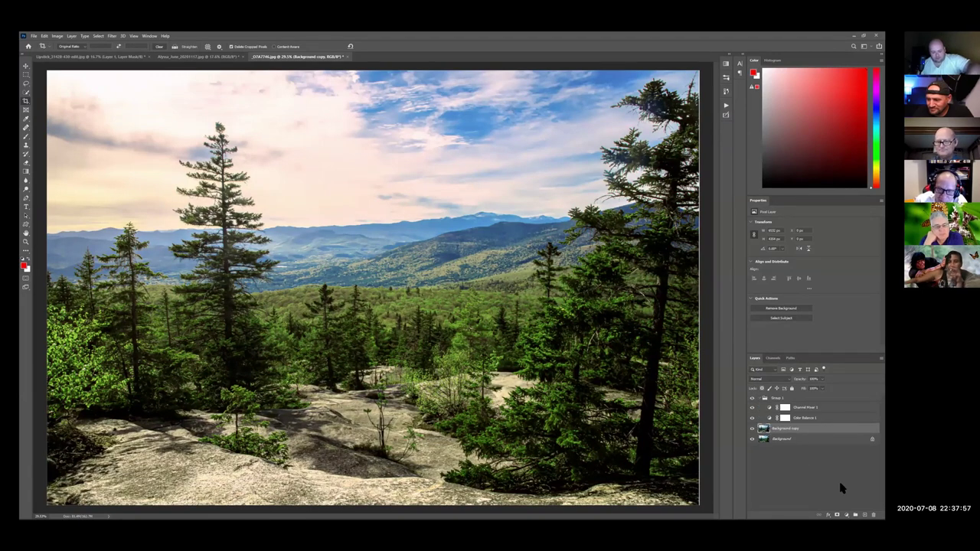
left_click(804, 408)
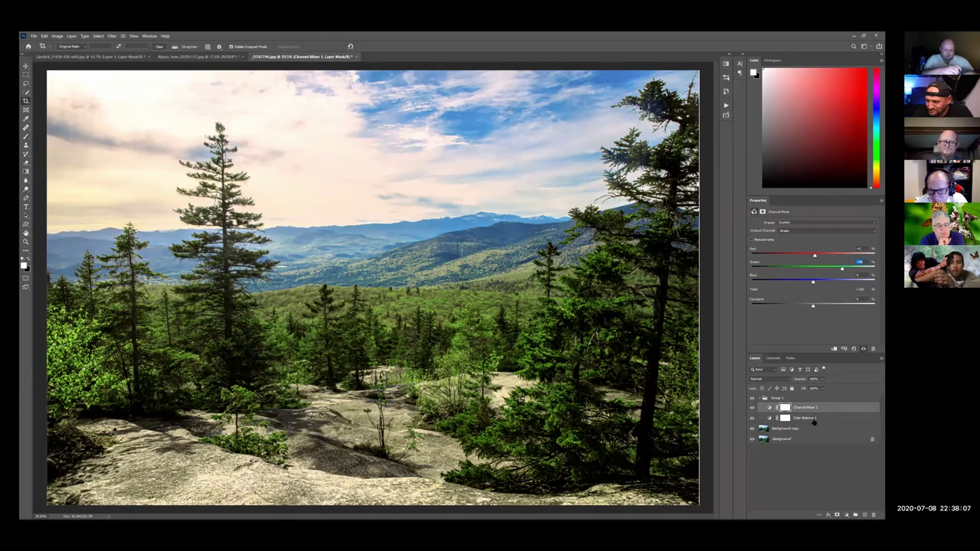
- In the Color Balance 1 adjustment, set the Highlights to cyan-red +10, magenta-green 0 and yellow-blue -5
left_click(813, 421)
left_click(833, 225)
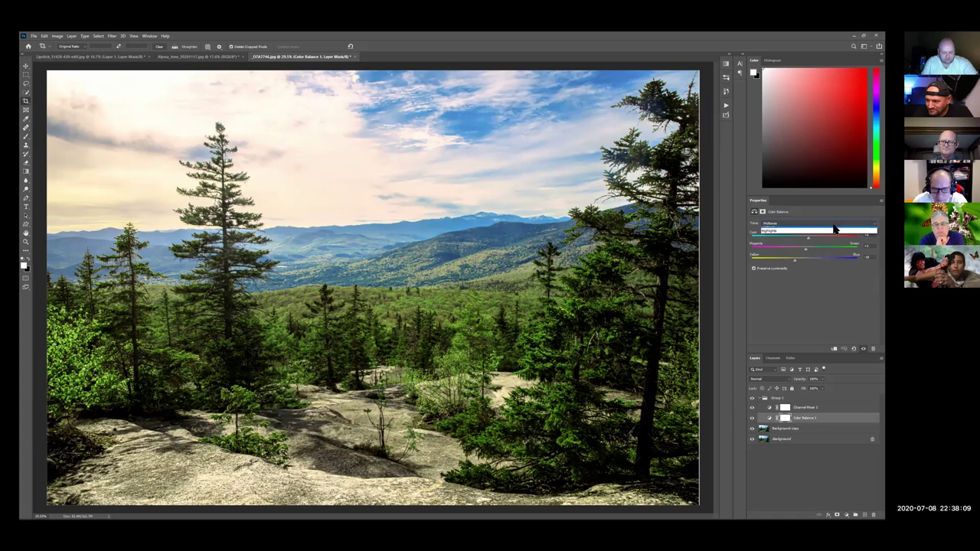
left_click(795, 227)
left_click(796, 228)
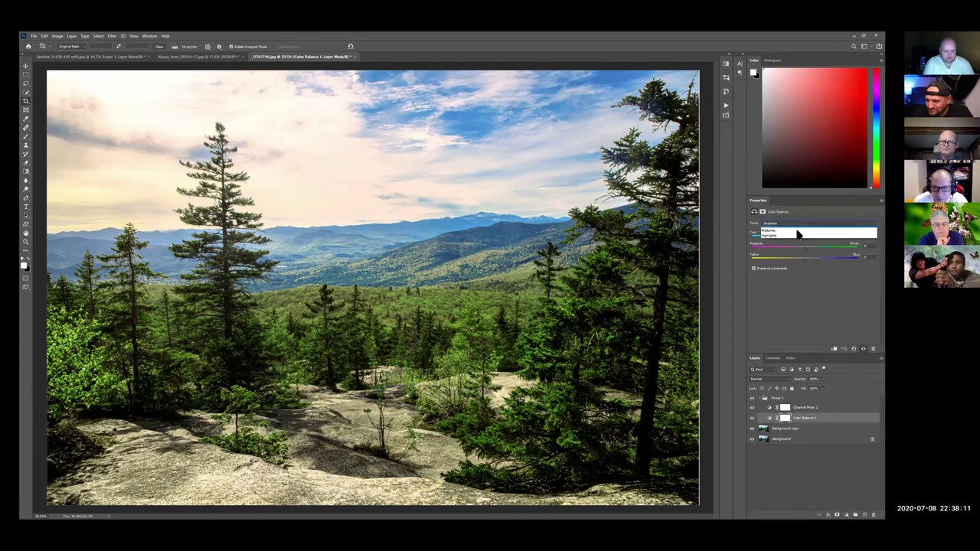
left_click(797, 235)
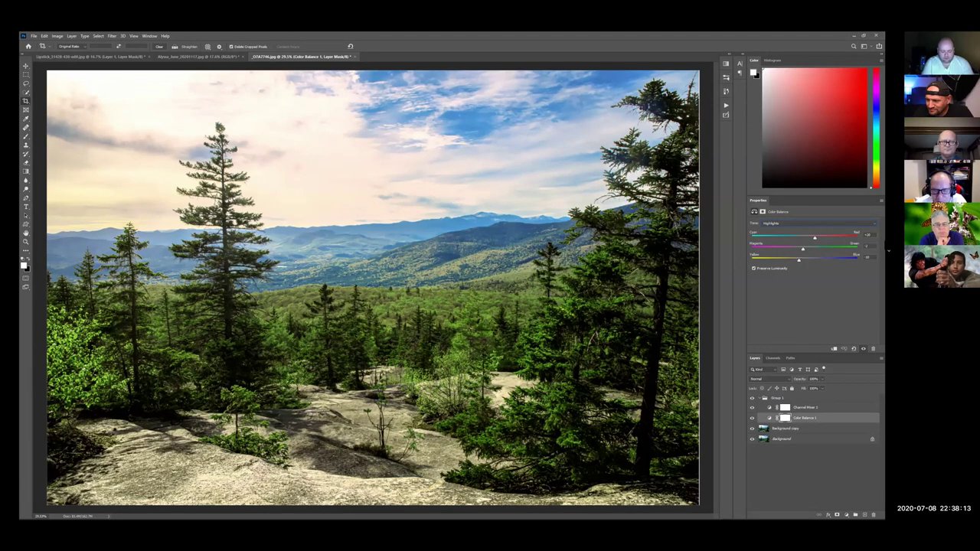
left_click(868, 247)
type("0")
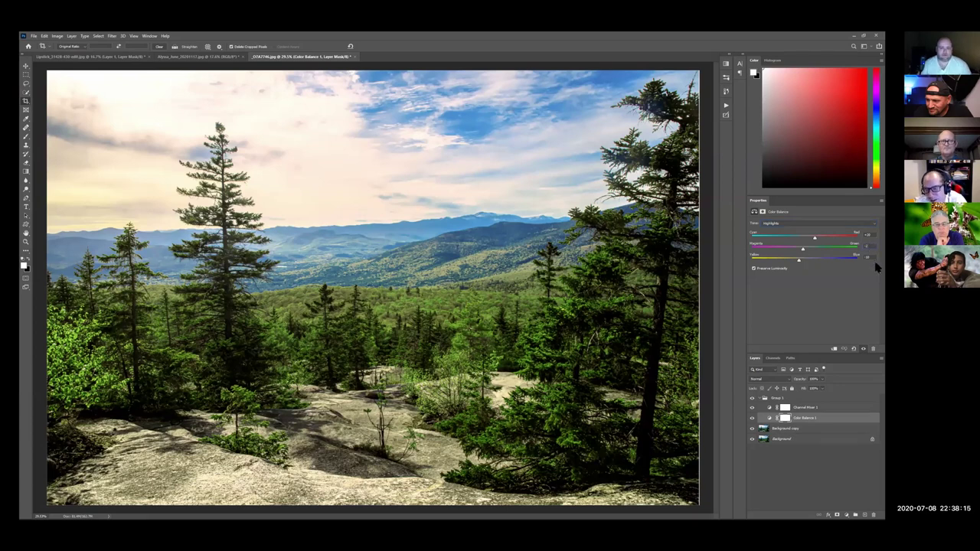
left_click(872, 237)
type("10")
key("Return")
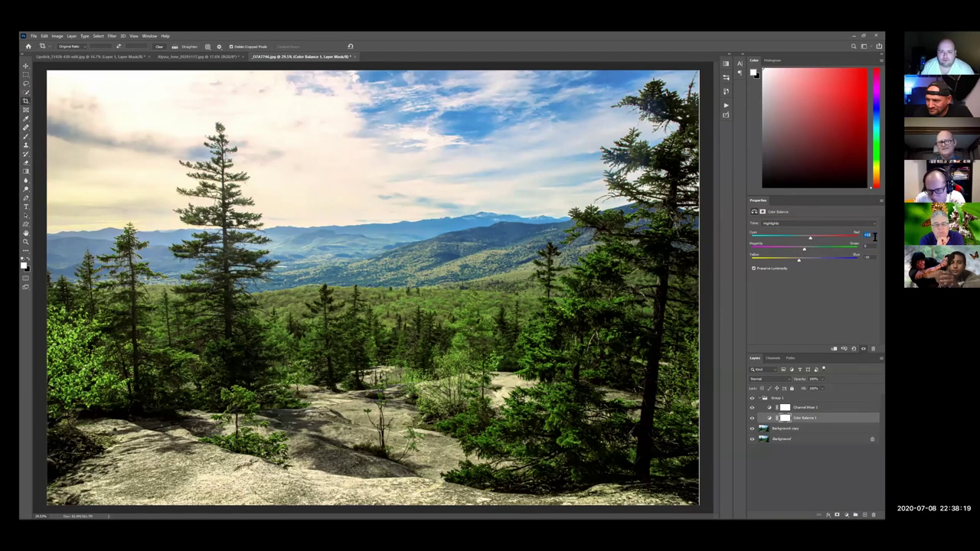
left_click(873, 256)
type("5")
key("Return")
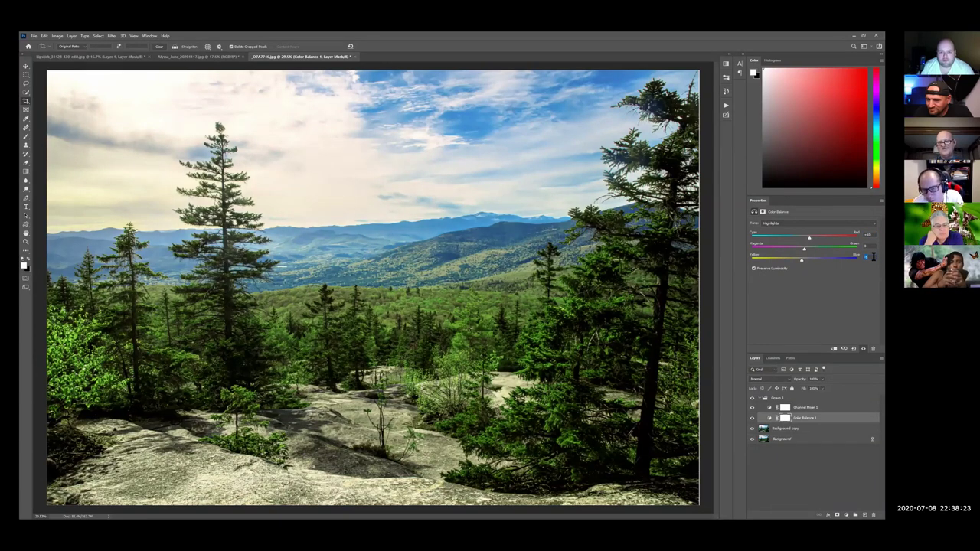
- Set the Color Balance Midtones to cyan-red +5 and yellow-blue about -10
left_click(800, 224)
left_click(798, 233)
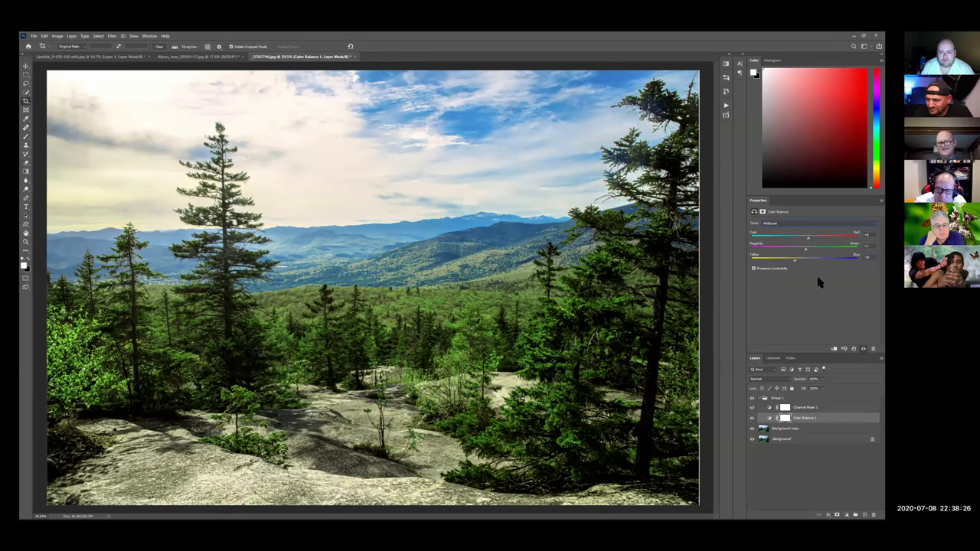
left_click(870, 235)
type("5")
key("Return")
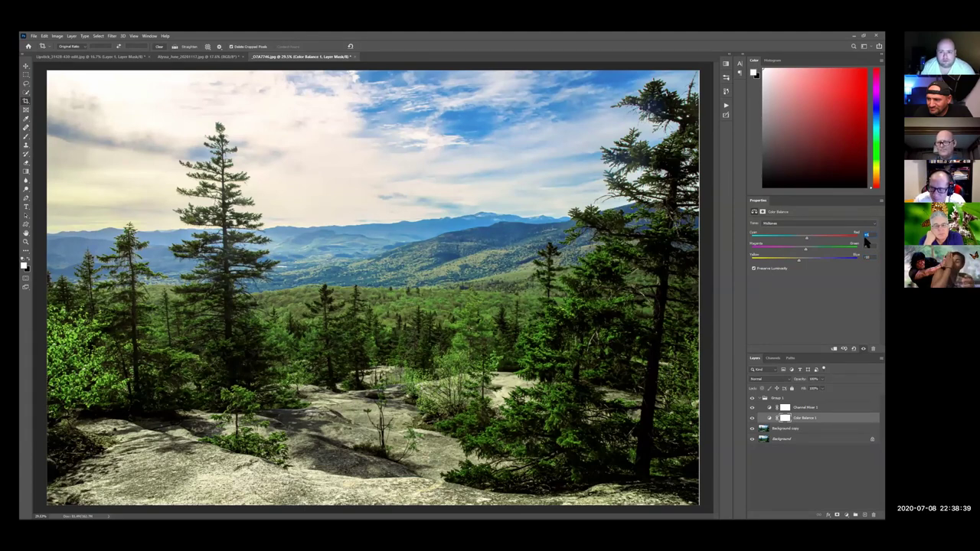
- Shift the Color Balance Shadows slightly towards red, magenta and yellow
left_click(790, 224)
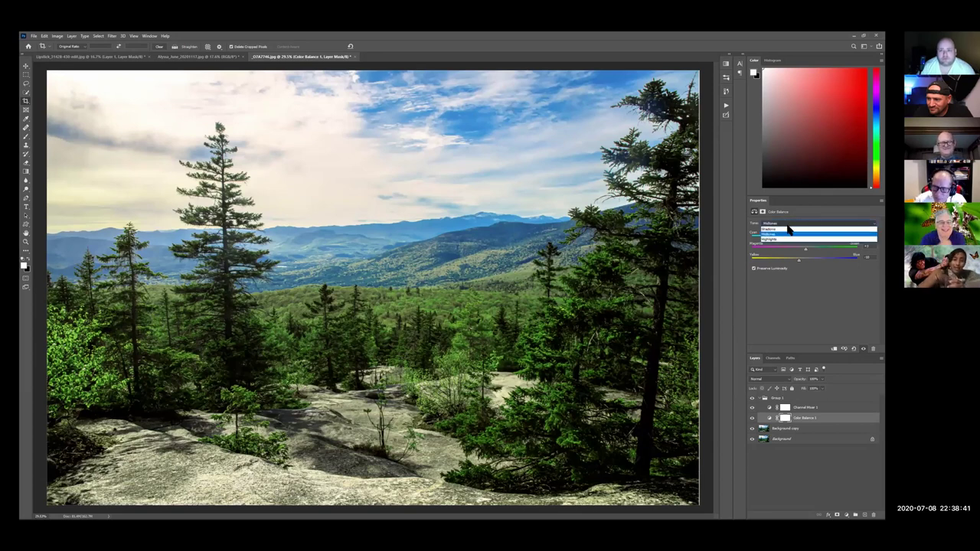
left_click(785, 230)
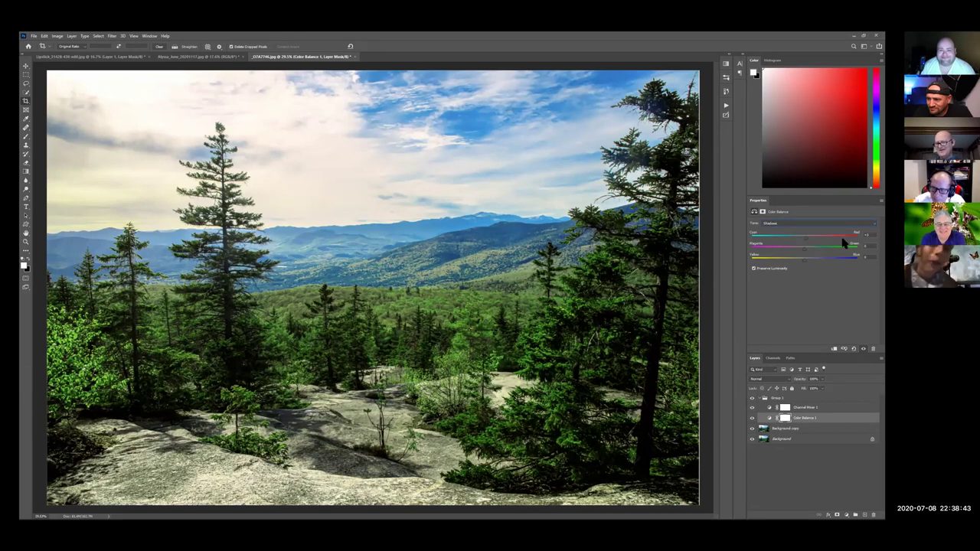
left_click(869, 257)
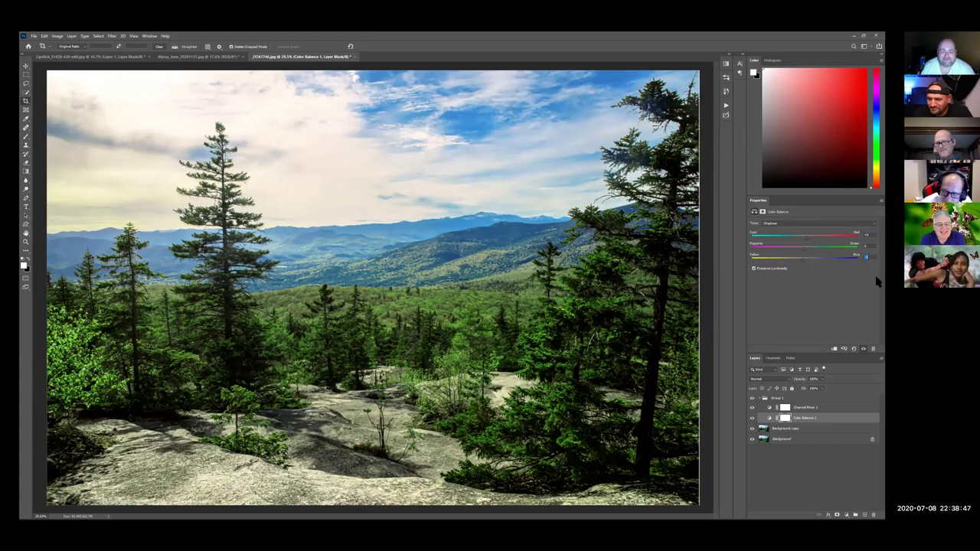
left_click(875, 257)
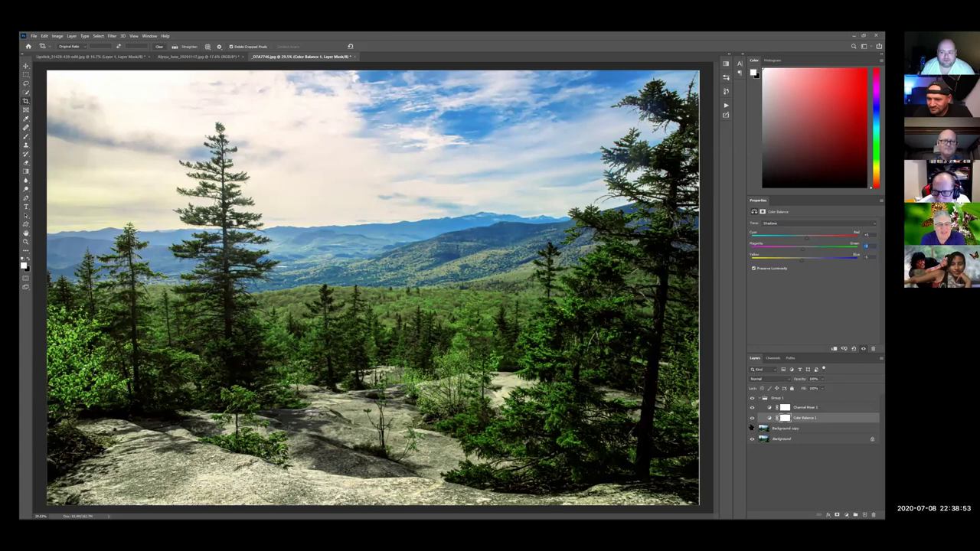
- Compare the image with the Color Balance 1 and Channel Mixer 1 adjustments each hidden and shown
left_click(752, 418)
left_click(751, 418)
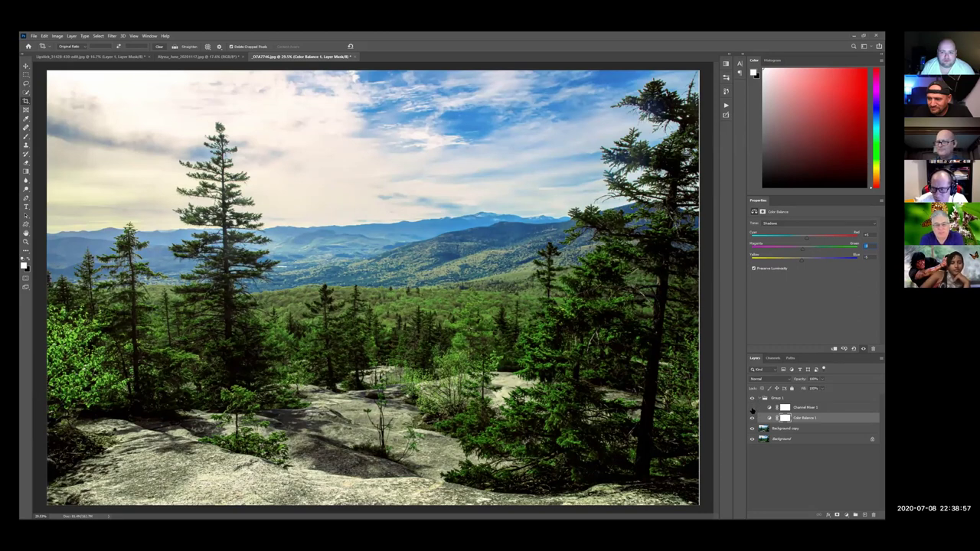
left_click(752, 407)
left_click(752, 407)
- Move the Background copy layer into Group 1, collapse the group and compare the image with it hidden and shown
left_click_drag(809, 429, 804, 428)
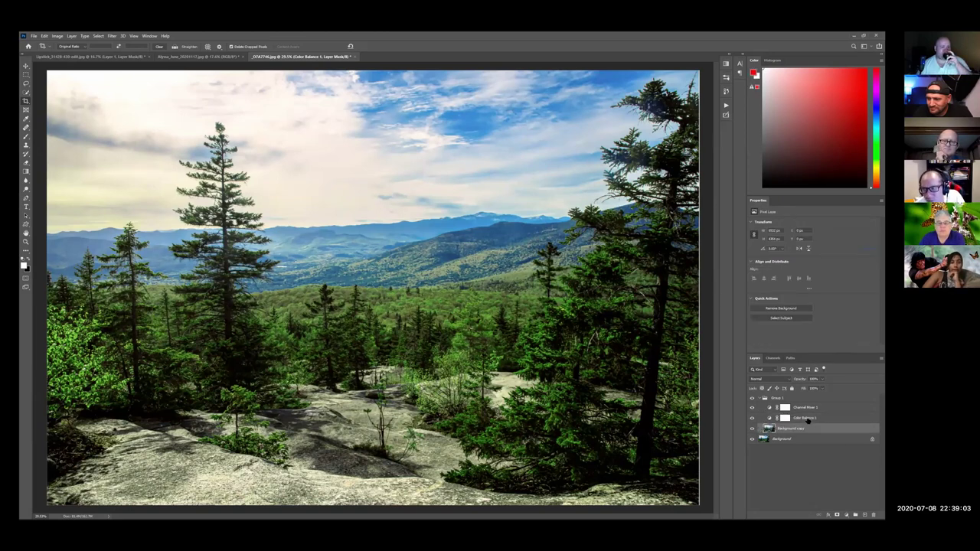
left_click(759, 399)
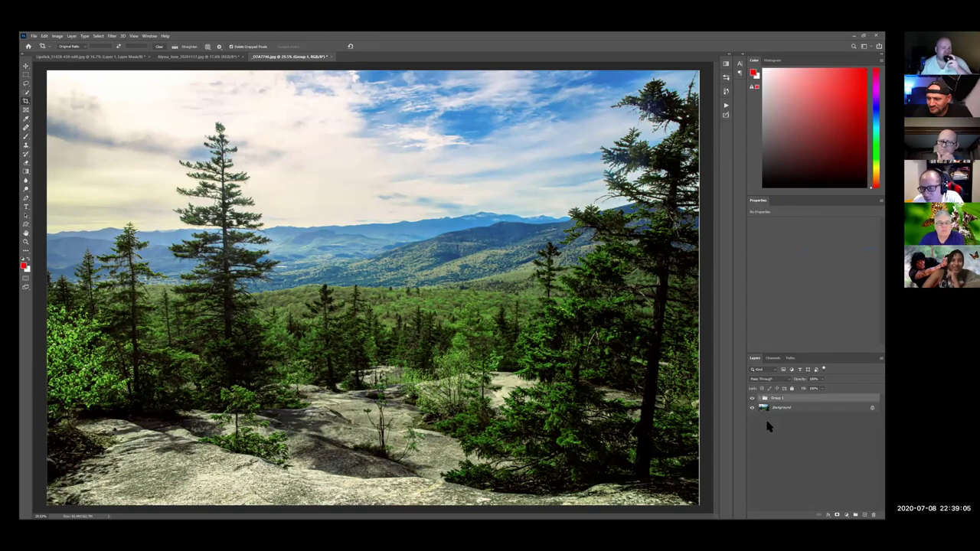
left_click(751, 398)
left_click(752, 398)
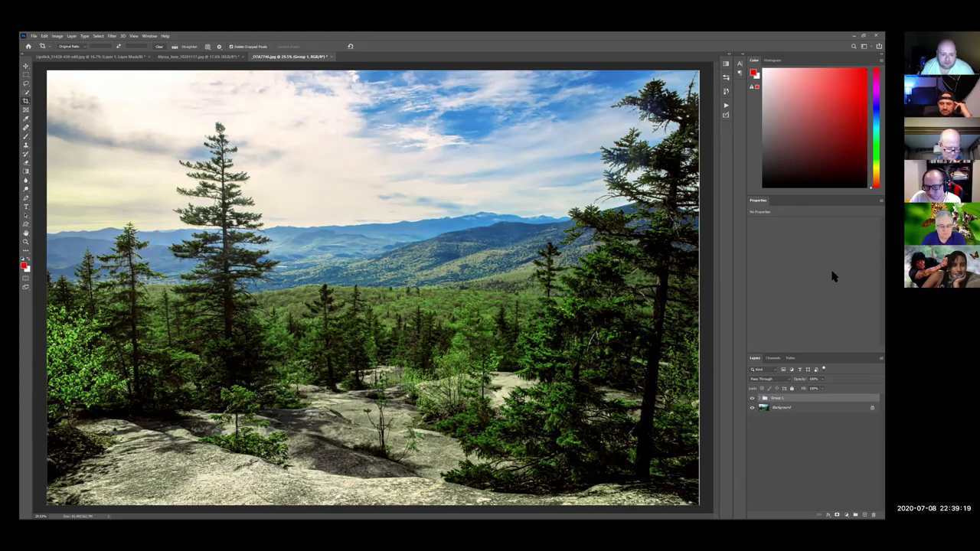
- Compare the evergreen mountain landscape with Group 1 repeatedly hidden and shown
left_click(751, 398)
left_click(752, 398)
left_click(752, 398)
left_click(751, 398)
left_click(751, 398)
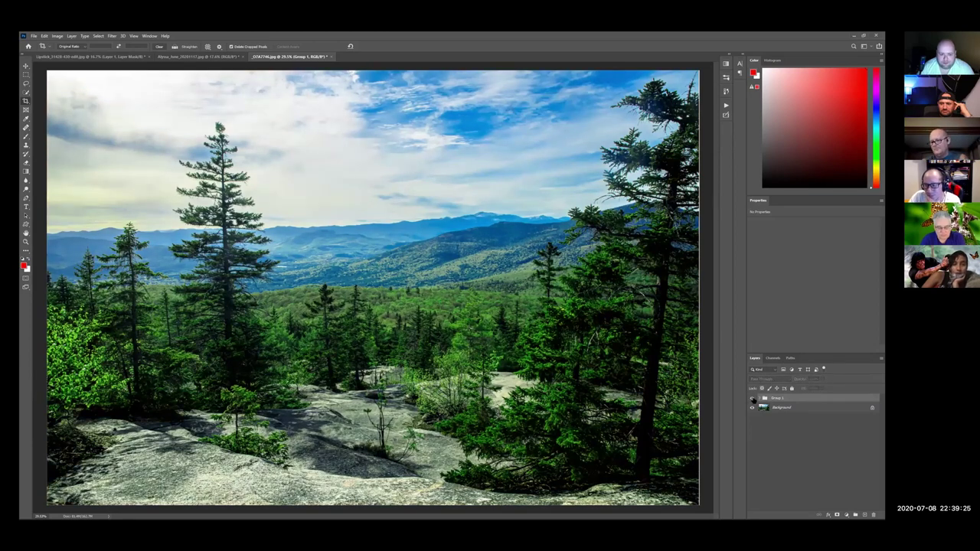
left_click(752, 398)
left_click(752, 398)
left_click(751, 398)
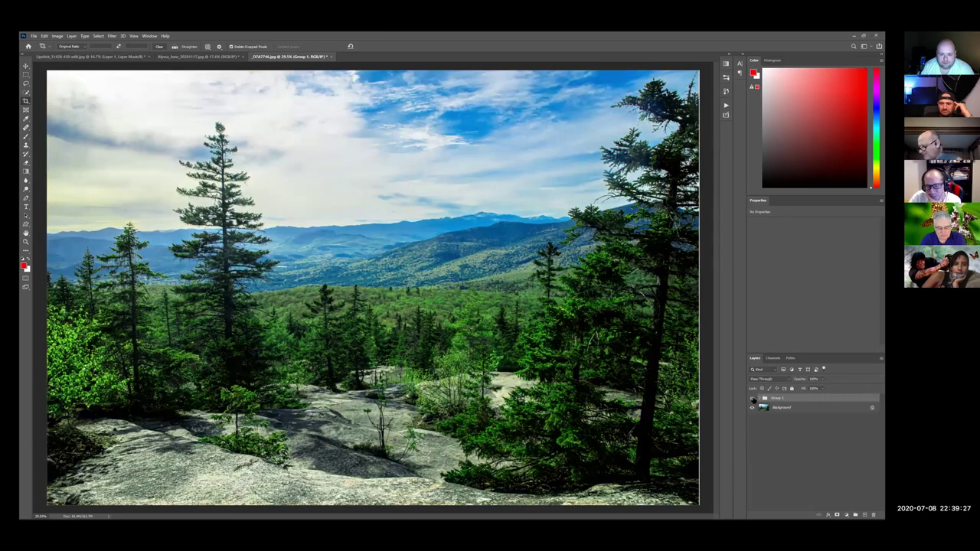
left_click(752, 398)
left_click(751, 398)
left_click(752, 398)
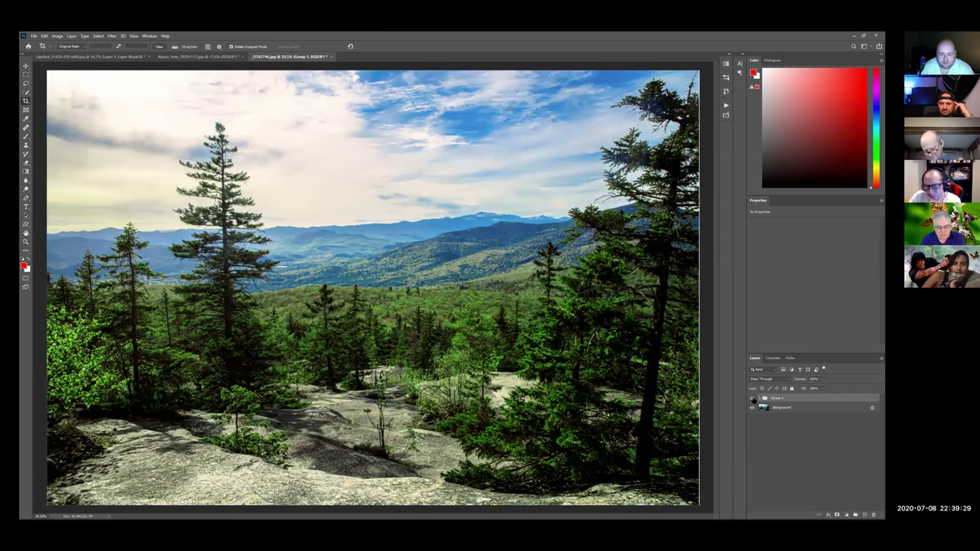
left_click(752, 398)
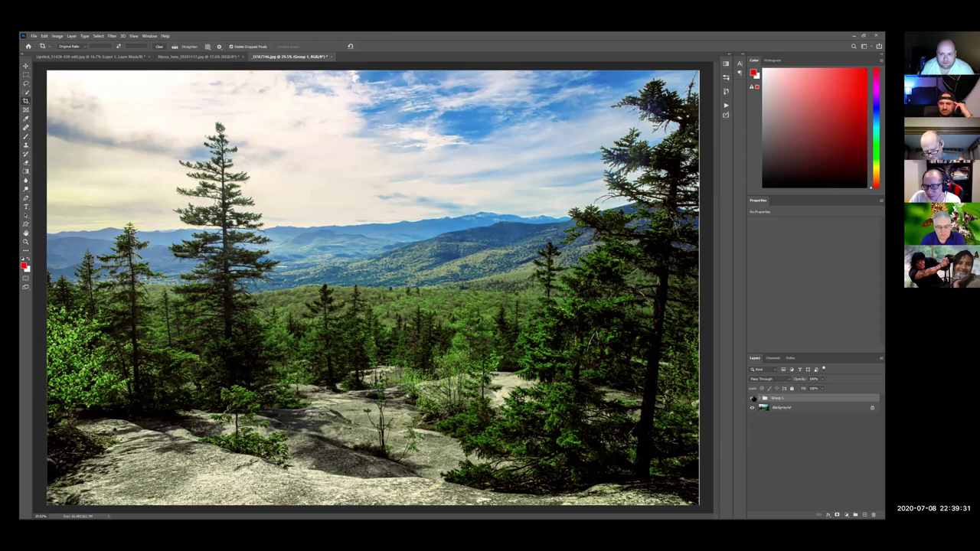
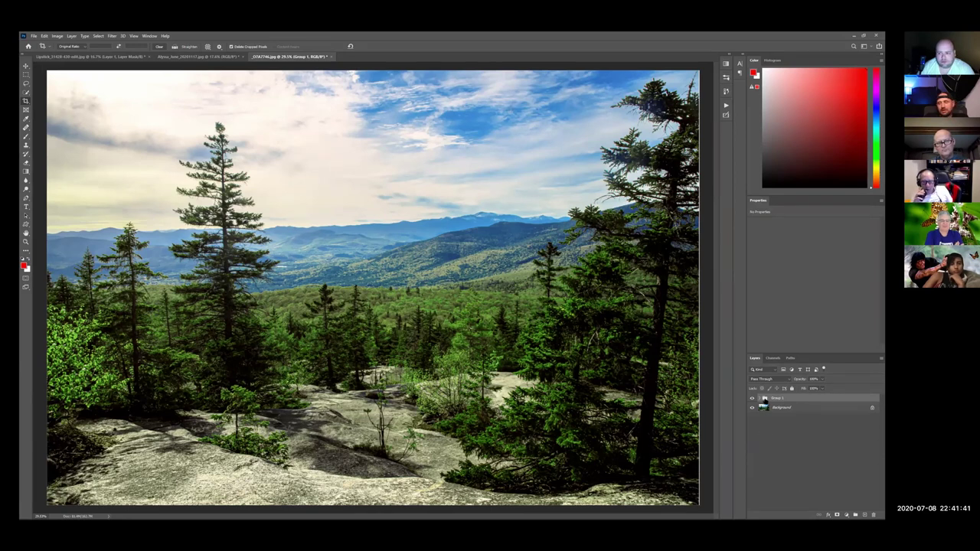
left_click(751, 399)
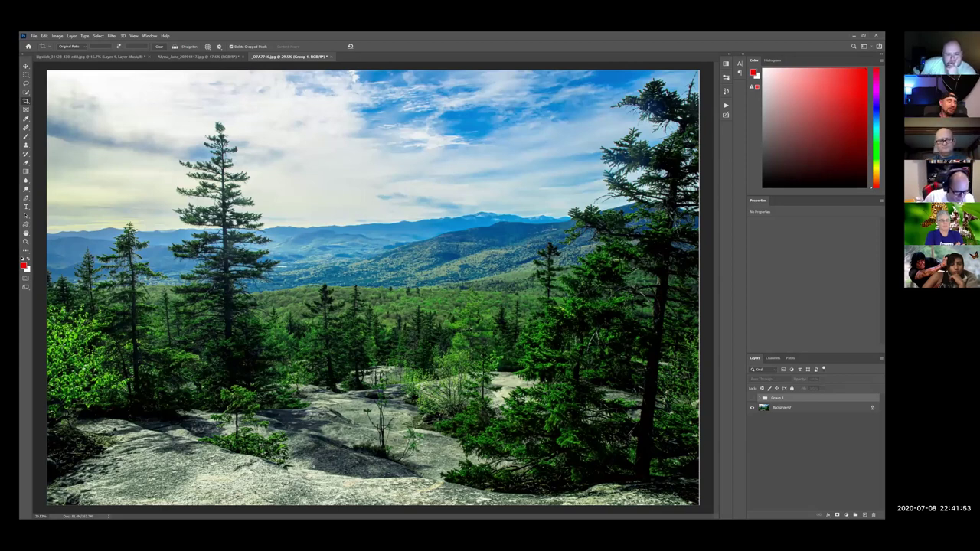
left_click(751, 399)
left_click(751, 399)
left_click(752, 399)
left_click(752, 399)
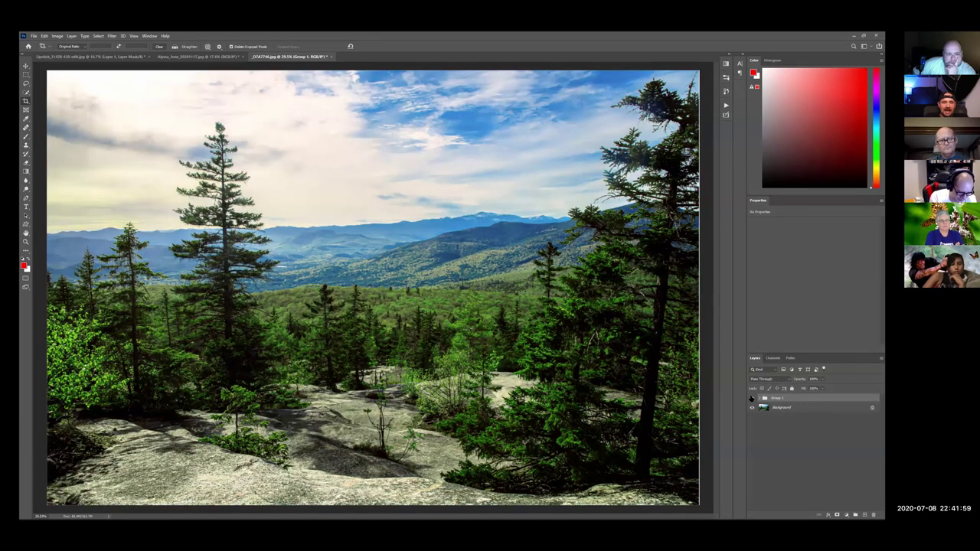
left_click(751, 399)
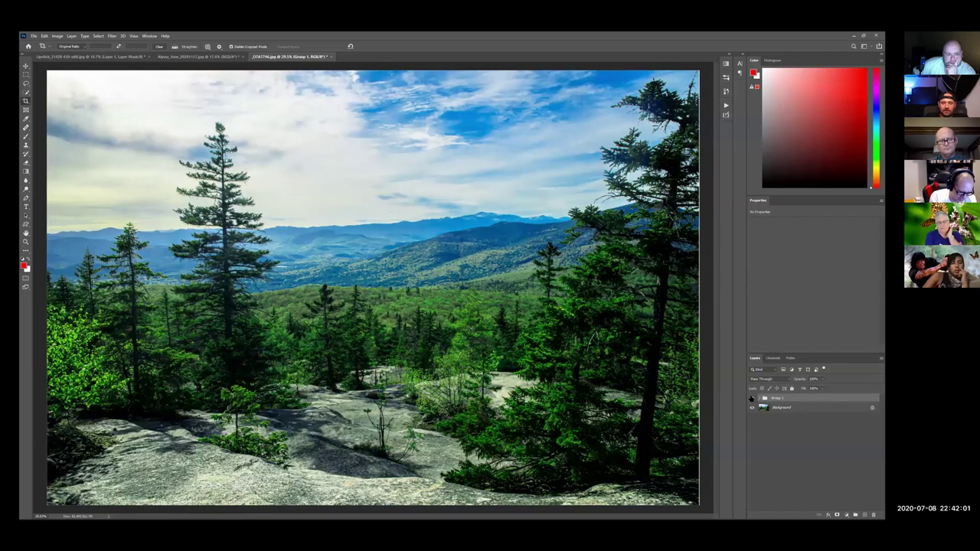
left_click(752, 399)
left_click(752, 398)
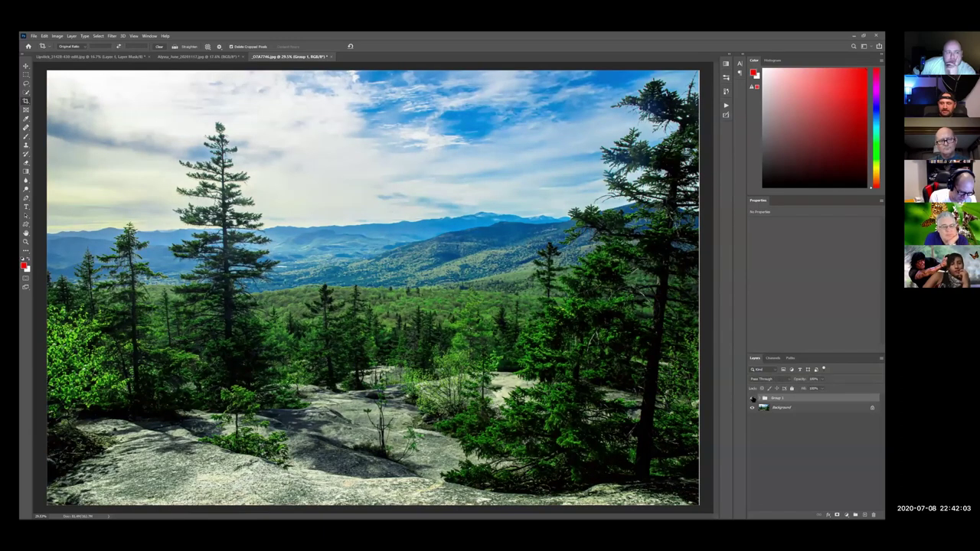
left_click(751, 399)
- Expand Group 1 and compare the landscape with its individual layers, and the whole group, hidden and shown
left_click(758, 399)
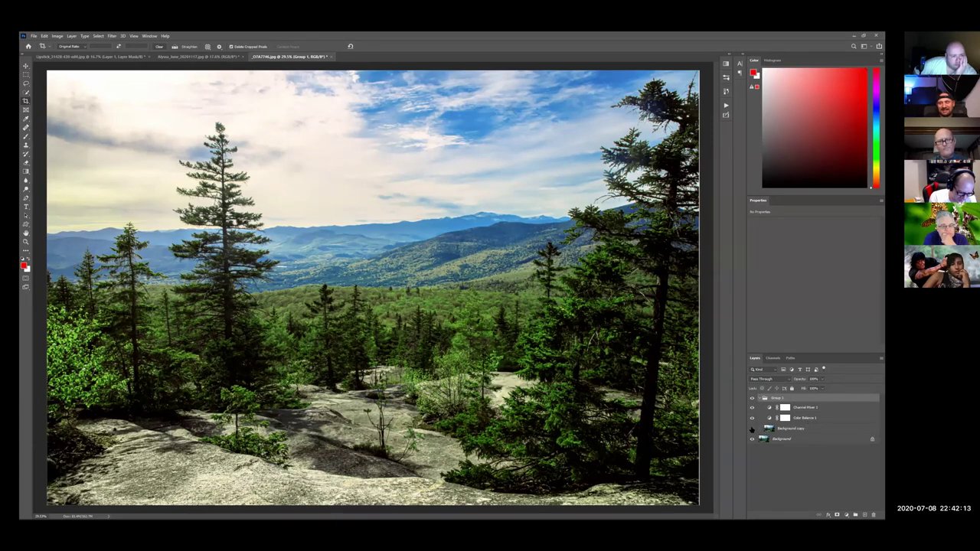
left_click(752, 408)
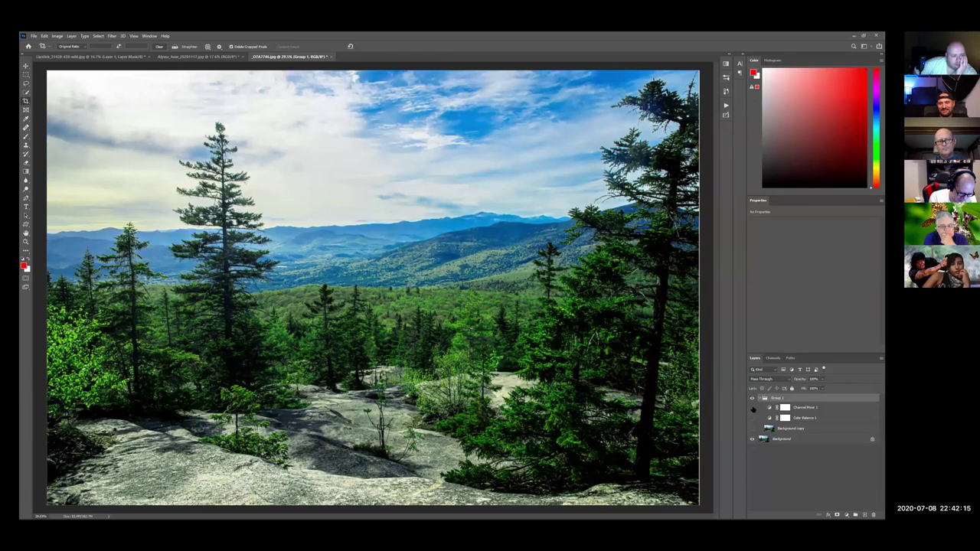
left_click(752, 417)
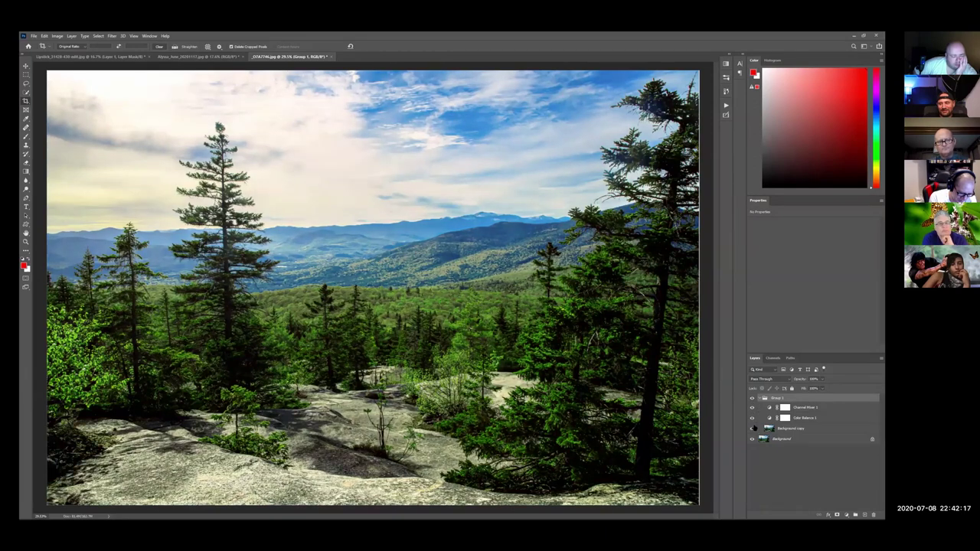
left_click(753, 417)
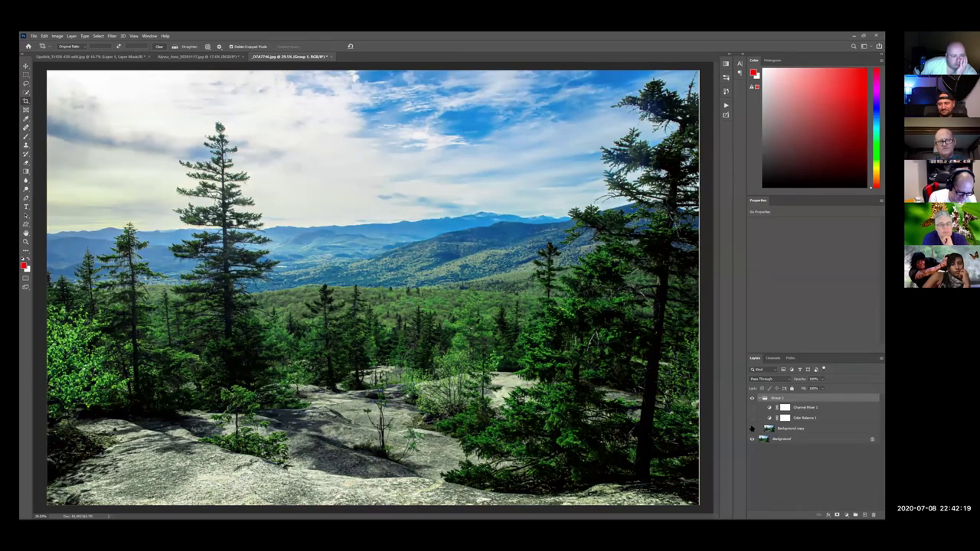
left_click(751, 408)
left_click(752, 399)
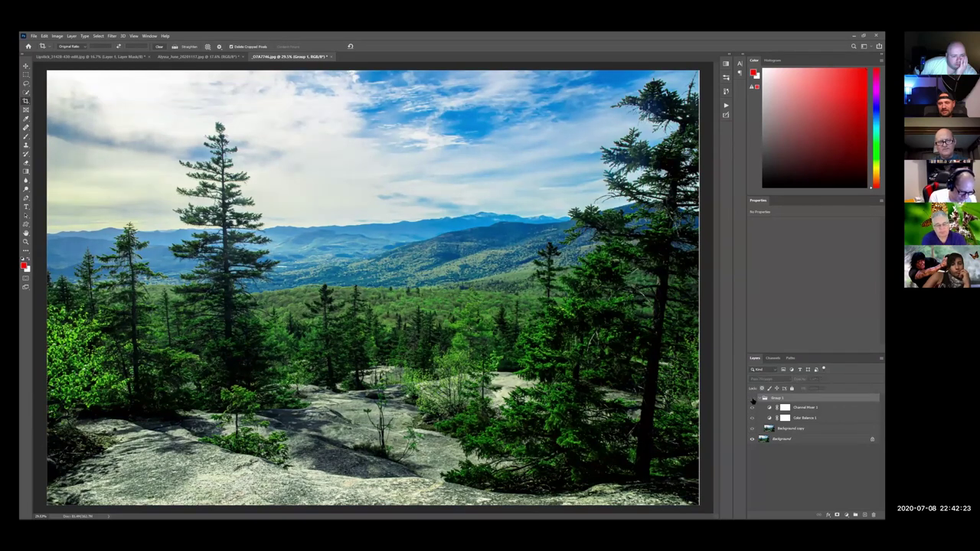
left_click(752, 399)
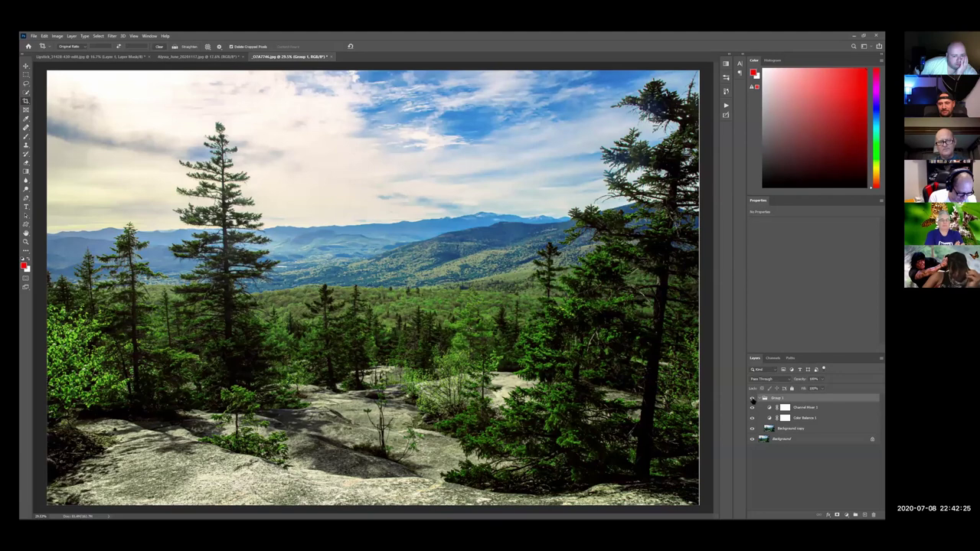
left_click(752, 399)
left_click(752, 399)
left_click(753, 398)
left_click(752, 399)
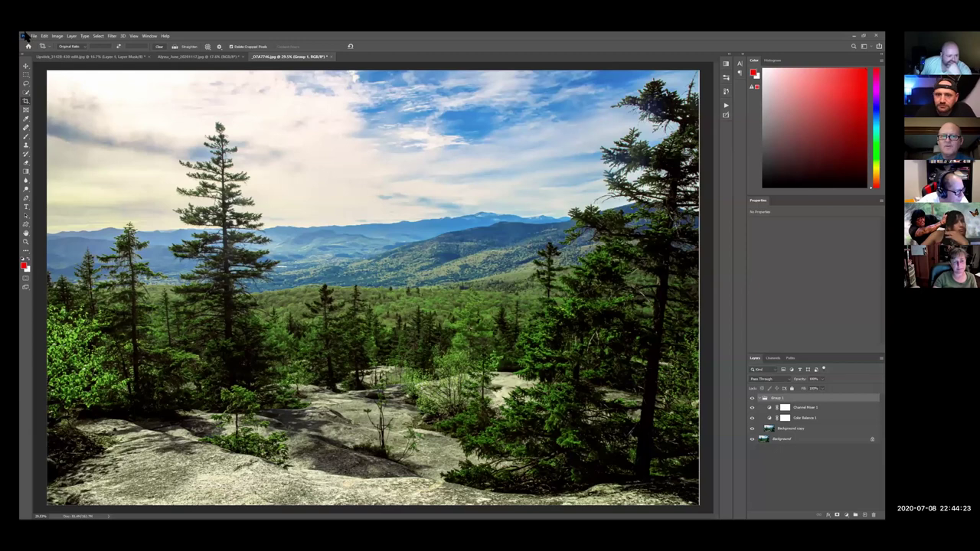
- Close the lipstick and black-and-white portrait documents without saving their changes
left_click(150, 58)
left_click(450, 212)
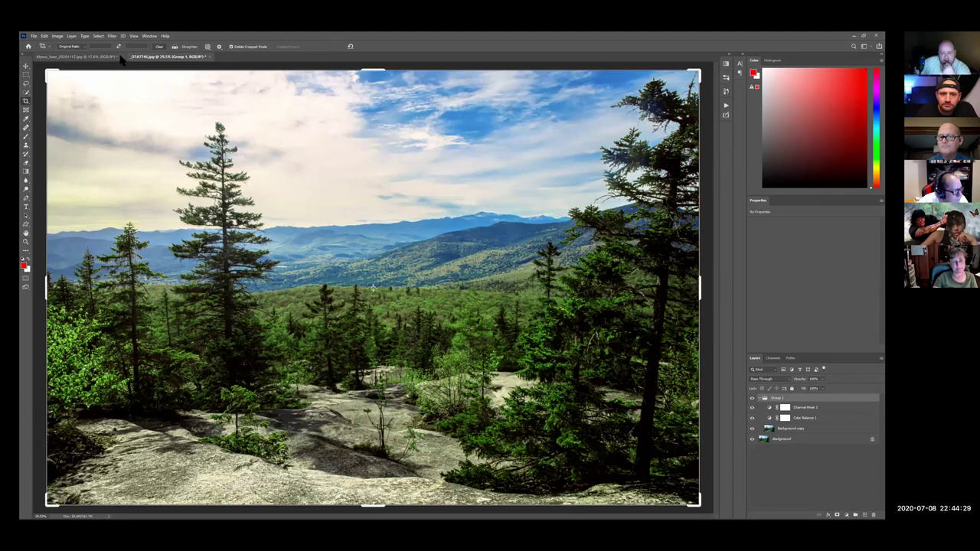
left_click(120, 56)
left_click(450, 211)
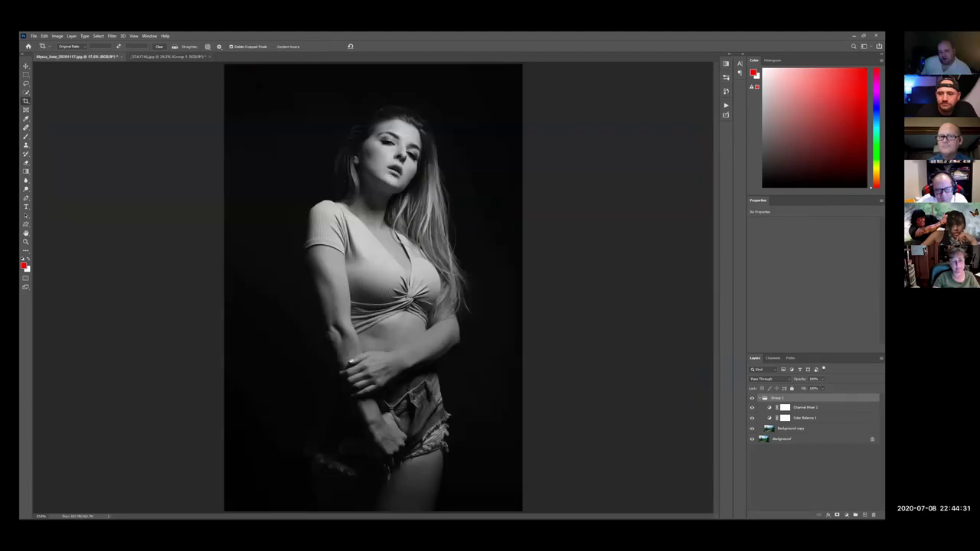
- Crop the landscape slightly inward from its lower-left corner at the original ratio, and close the document without saving
left_click(26, 75)
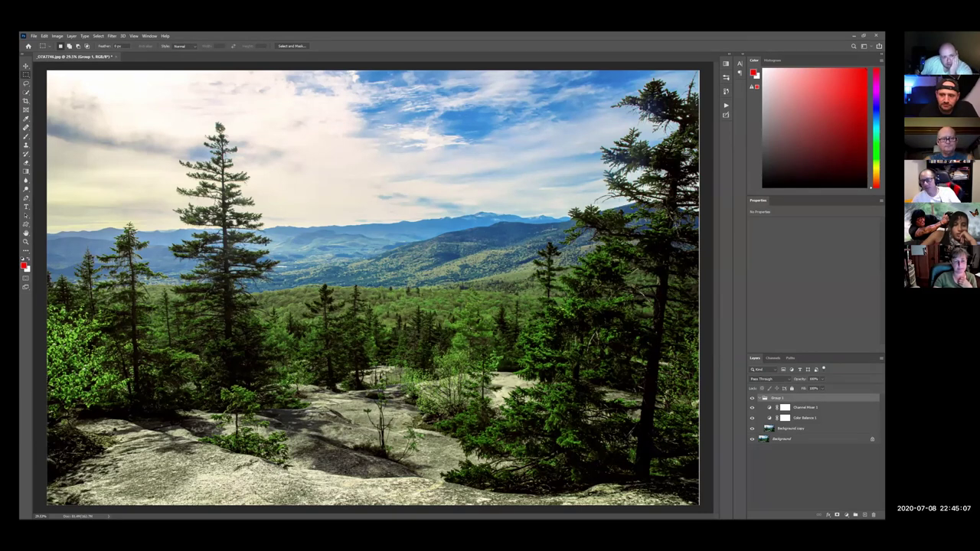
left_click(26, 102)
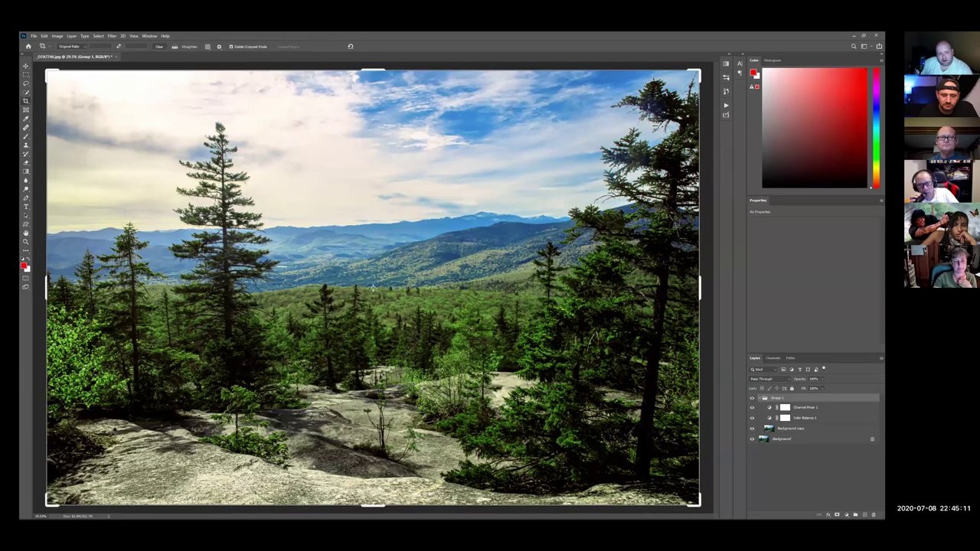
left_click_drag(47, 501, 65, 492)
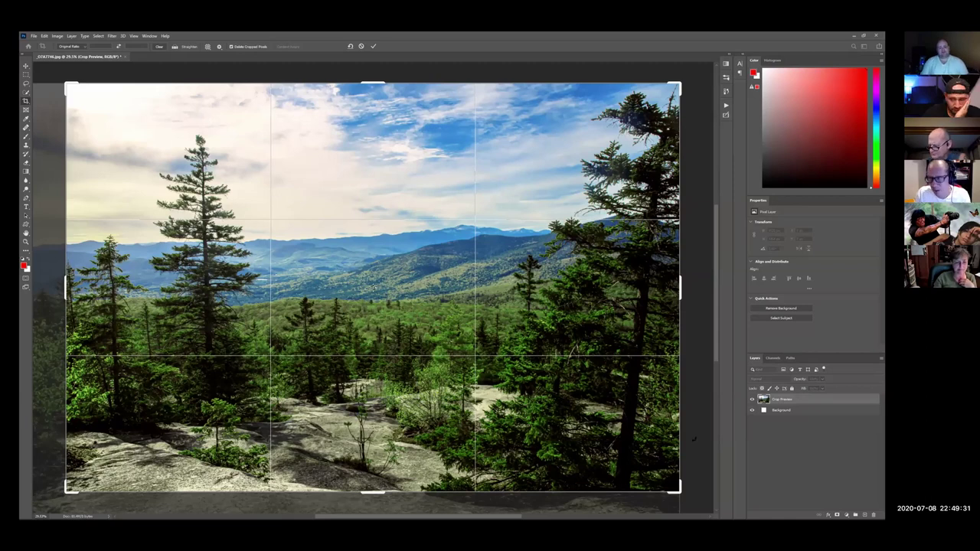
key("Escape")
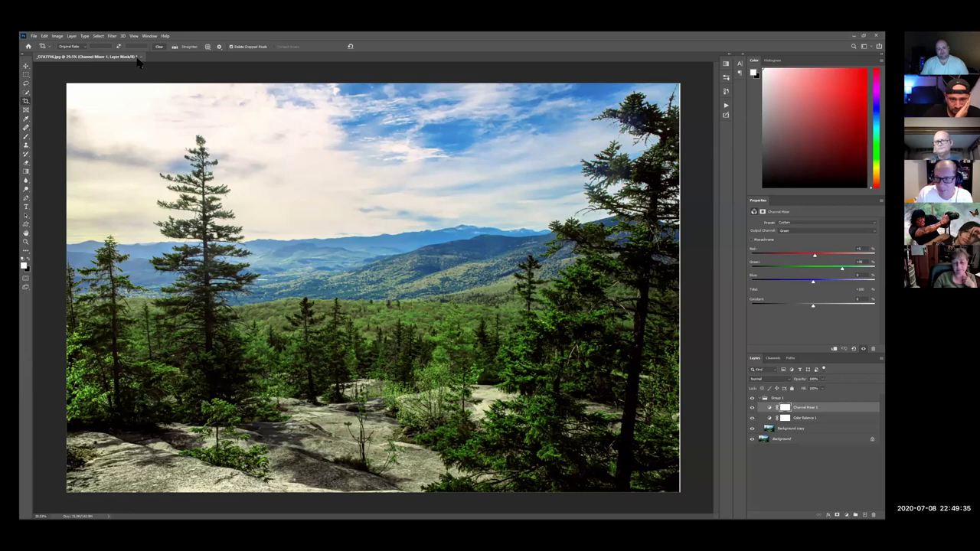
left_click(446, 212)
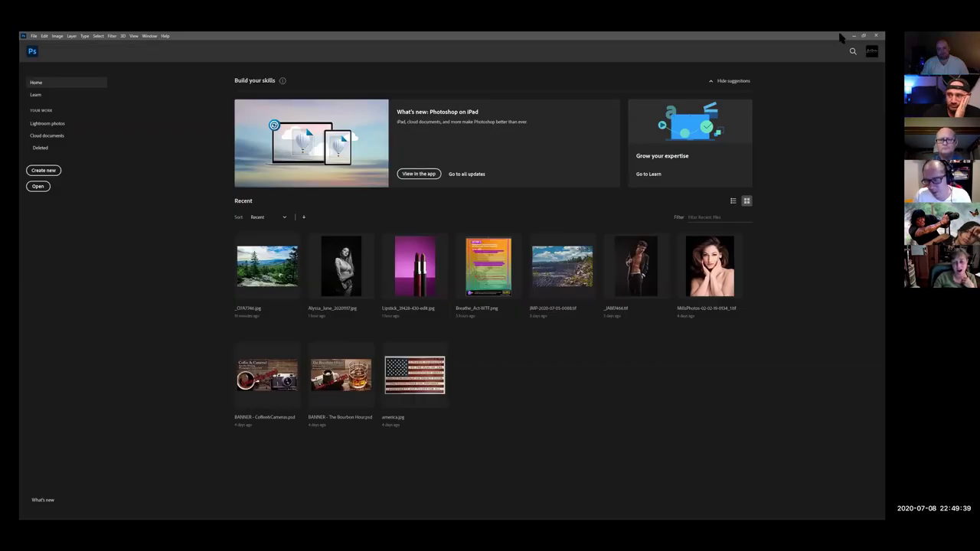
- Switch to the Master The Shots site in the browser and close the enlarged landscape photo and the chat conversation
left_click(853, 36)
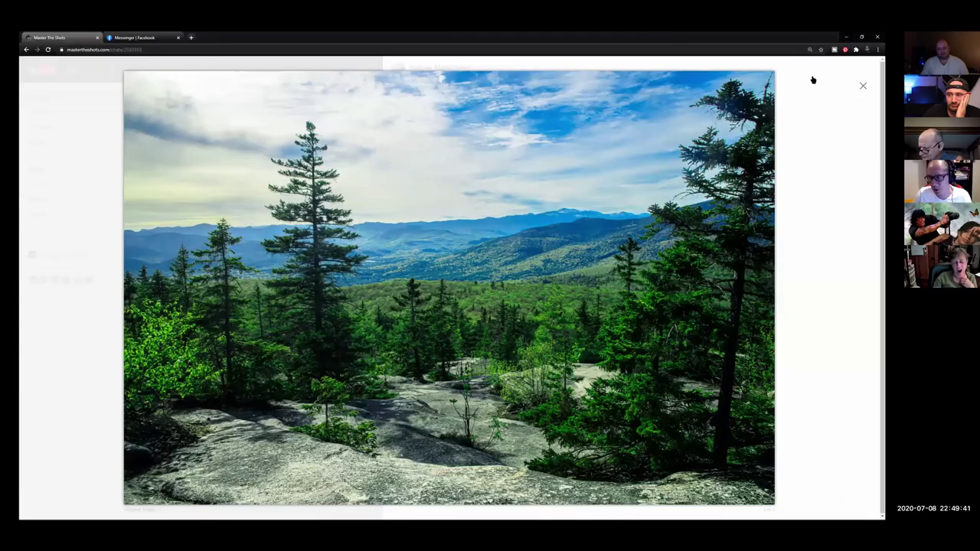
left_click(862, 86)
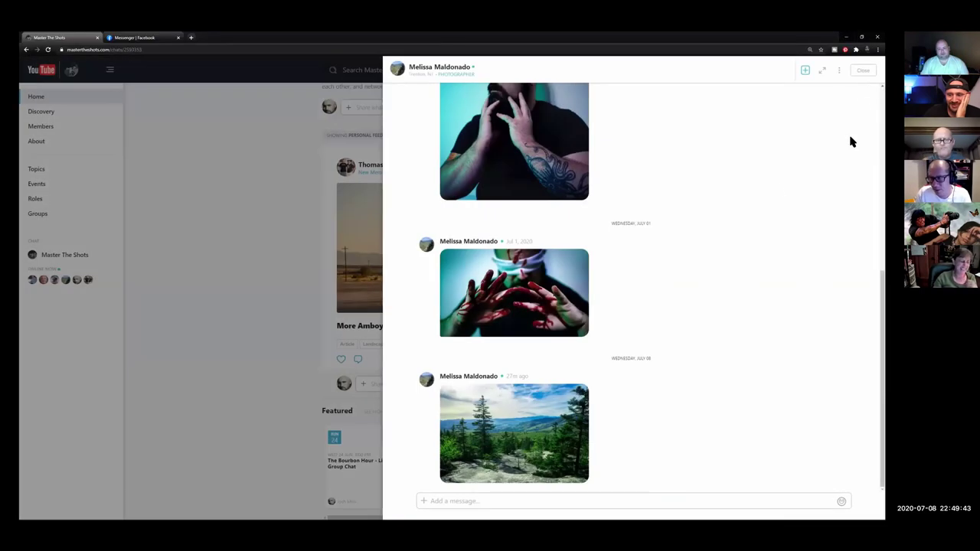
left_click(203, 309)
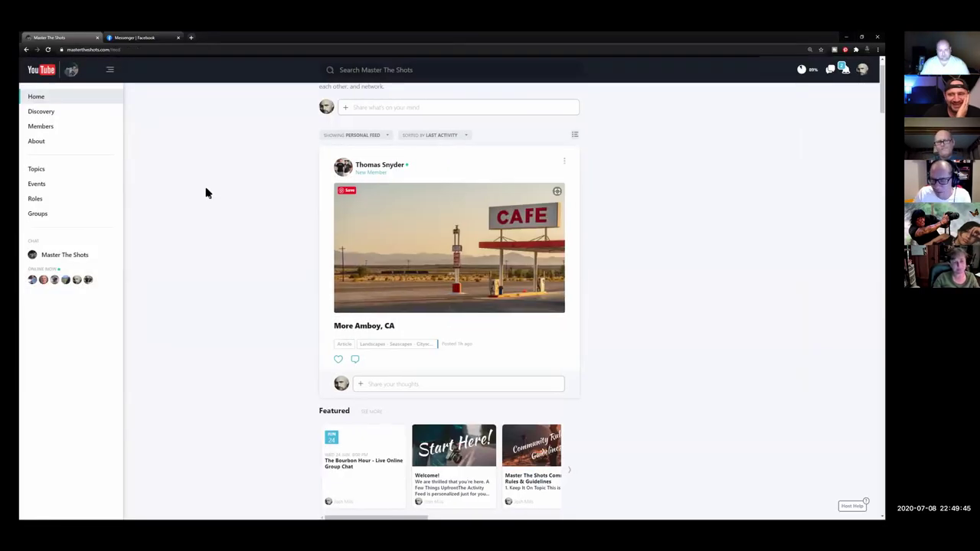
- Open the notification for the newest comment on the Bourbon Hour event, view the post and close it
left_click(844, 69)
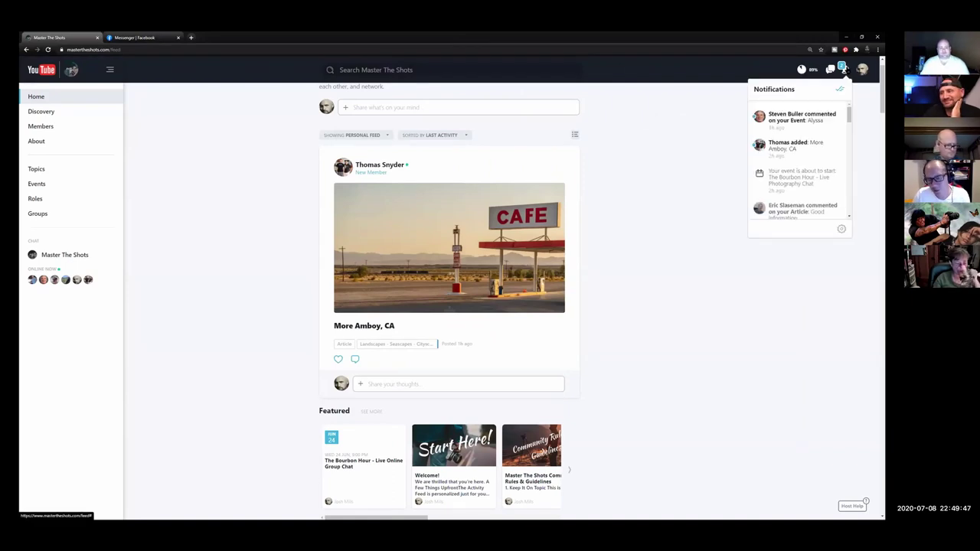
left_click(800, 120)
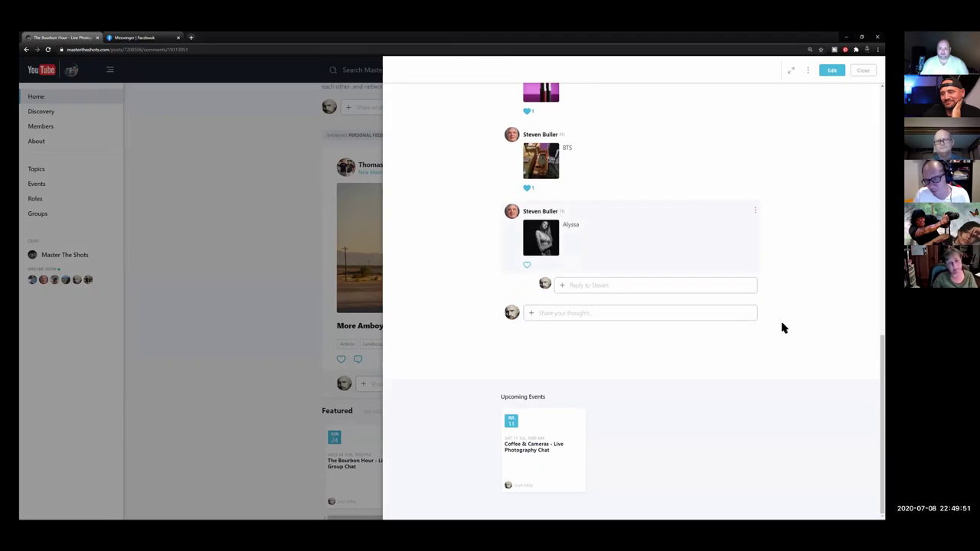
left_click(862, 71)
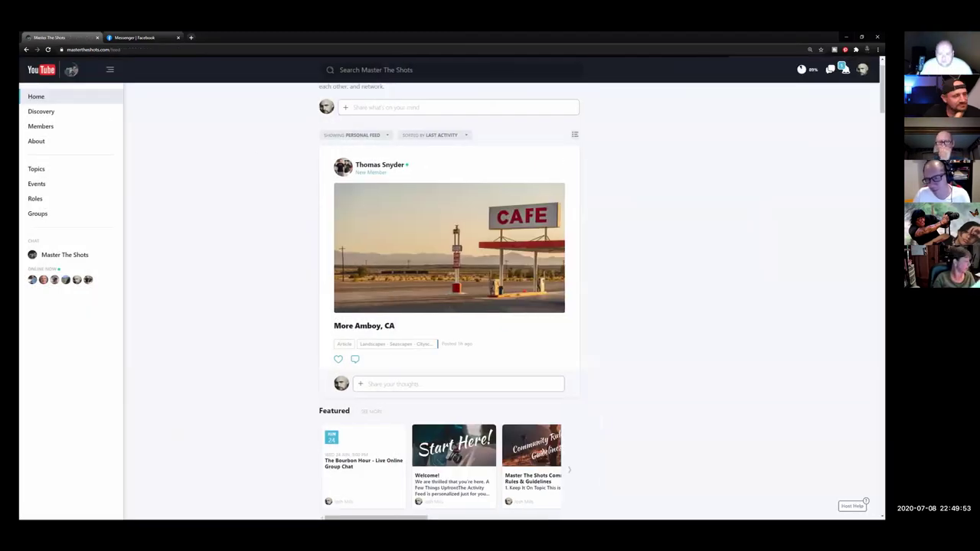